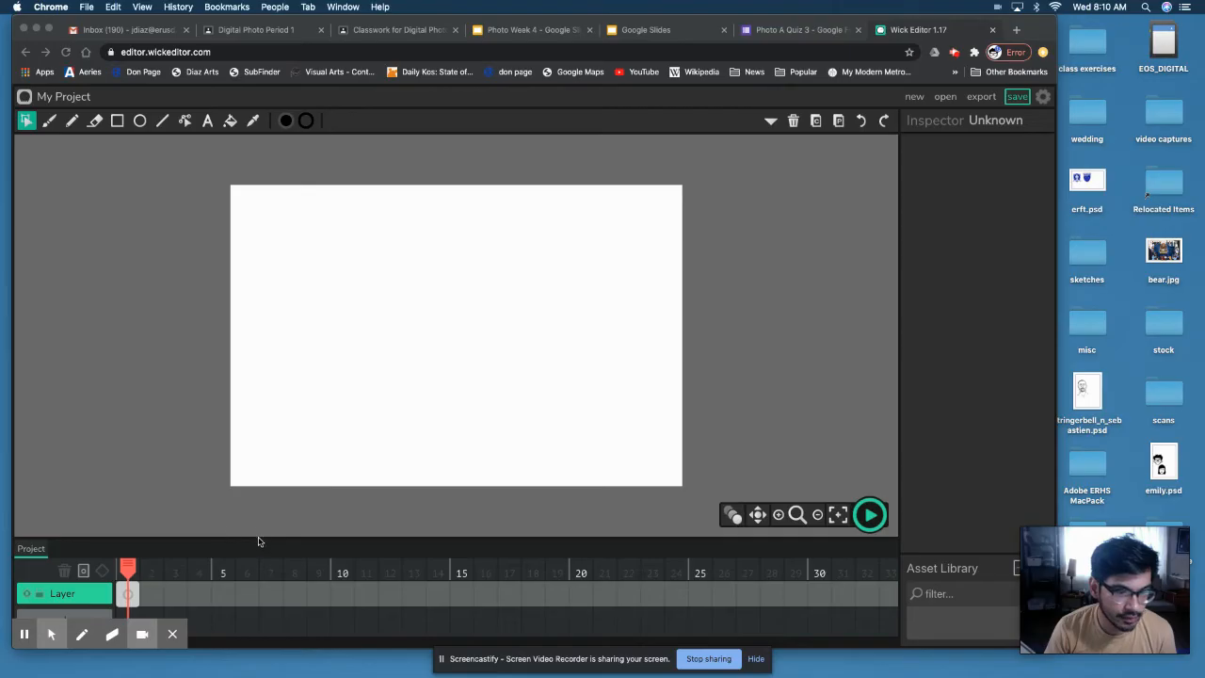
Enlarge the timeline area, name the project layers_animation, and set its background colour to black
drag(271, 541, 274, 513)
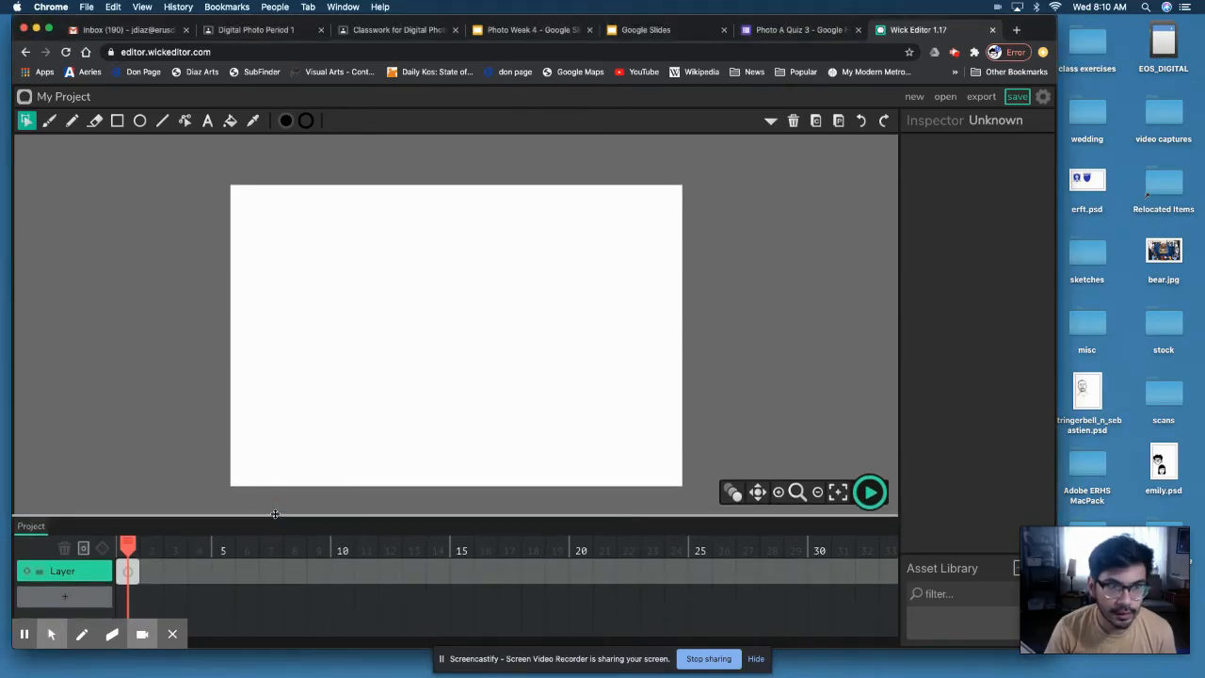
click(1045, 100)
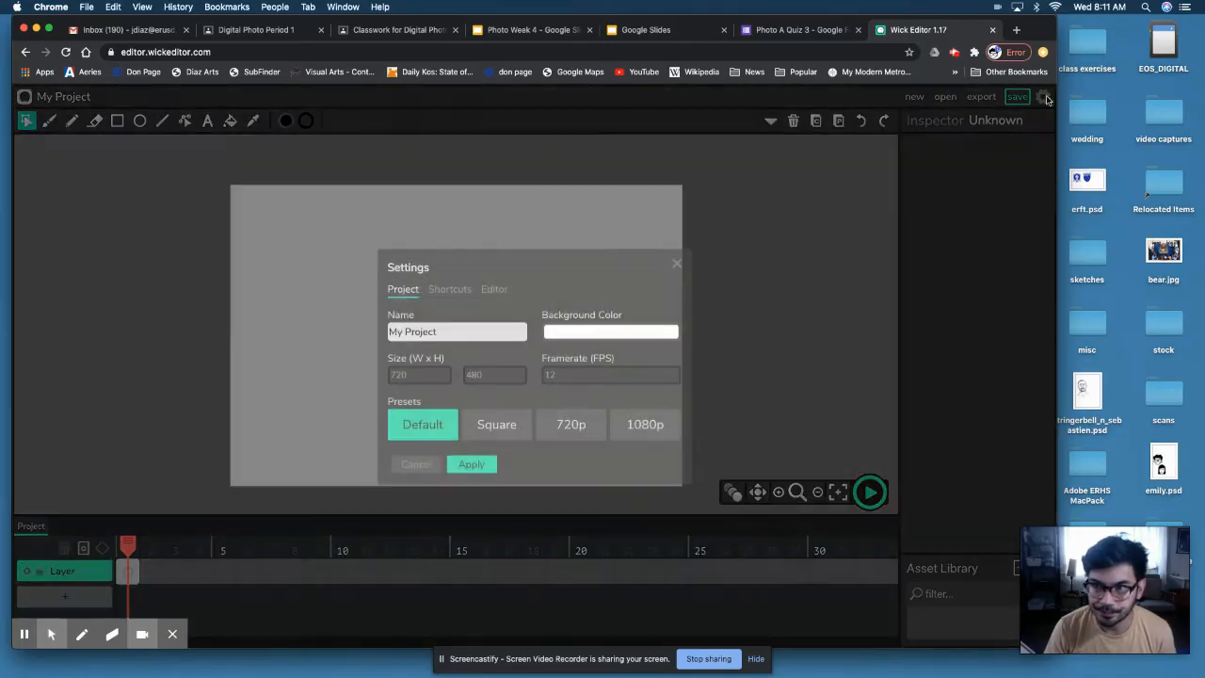
triple_click(462, 335)
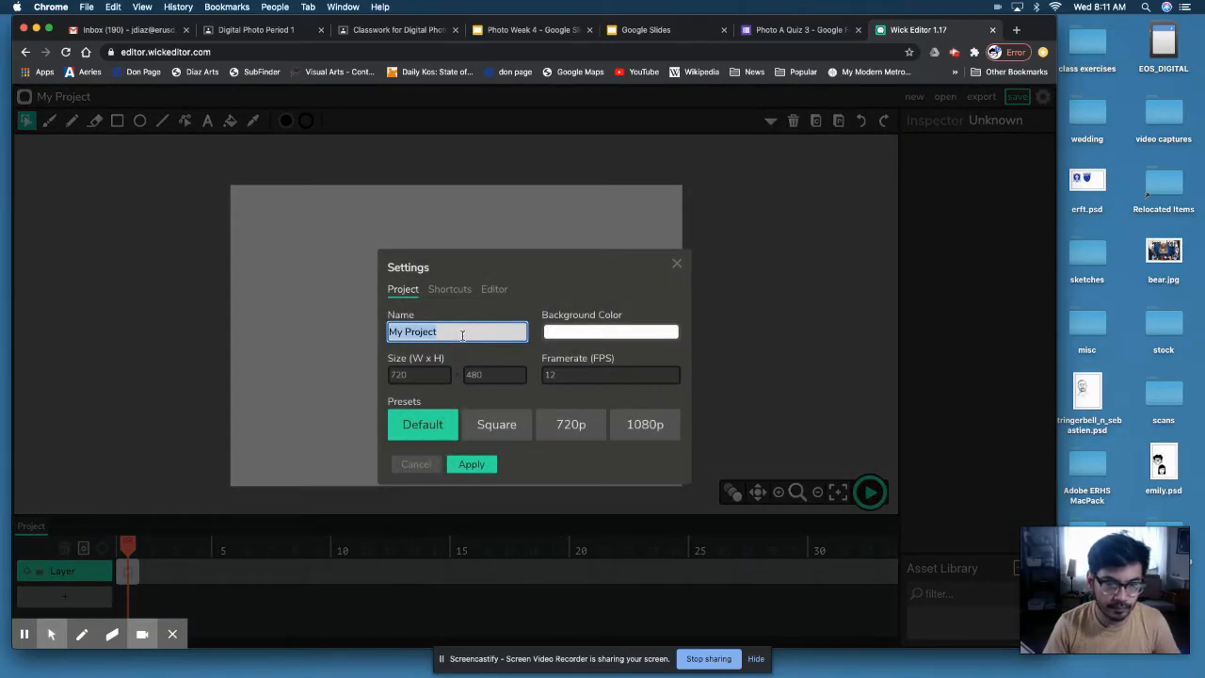
text(layers_animation)
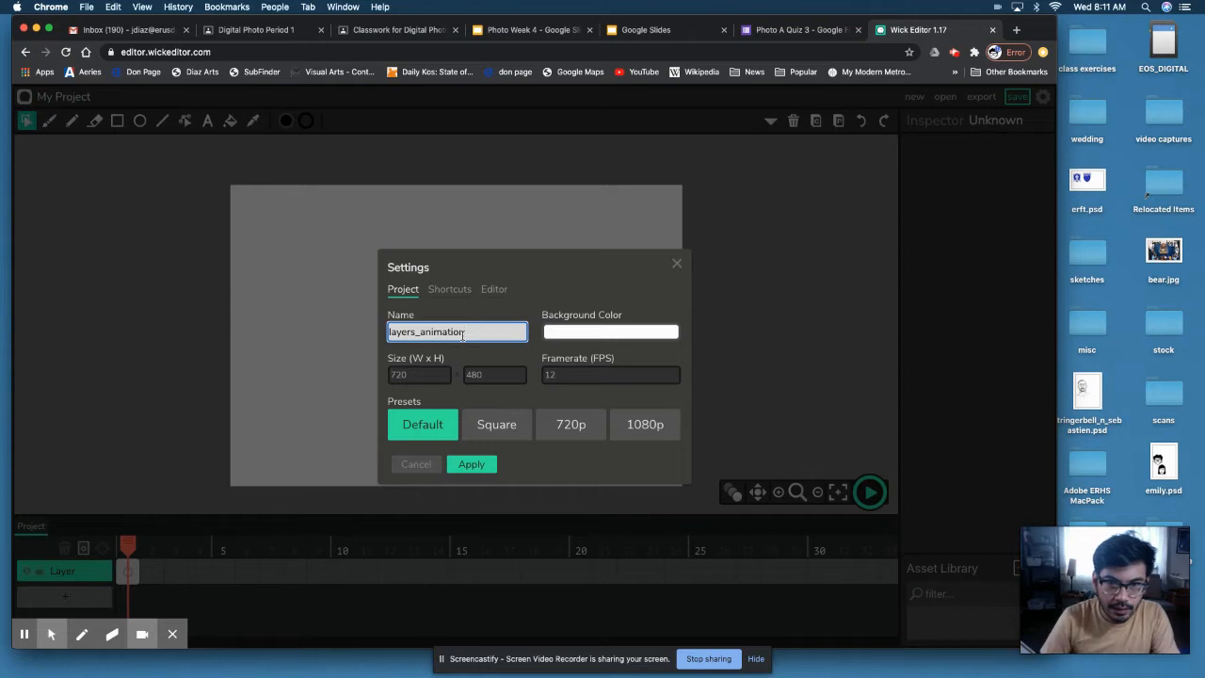
click(584, 339)
drag(615, 414, 536, 464)
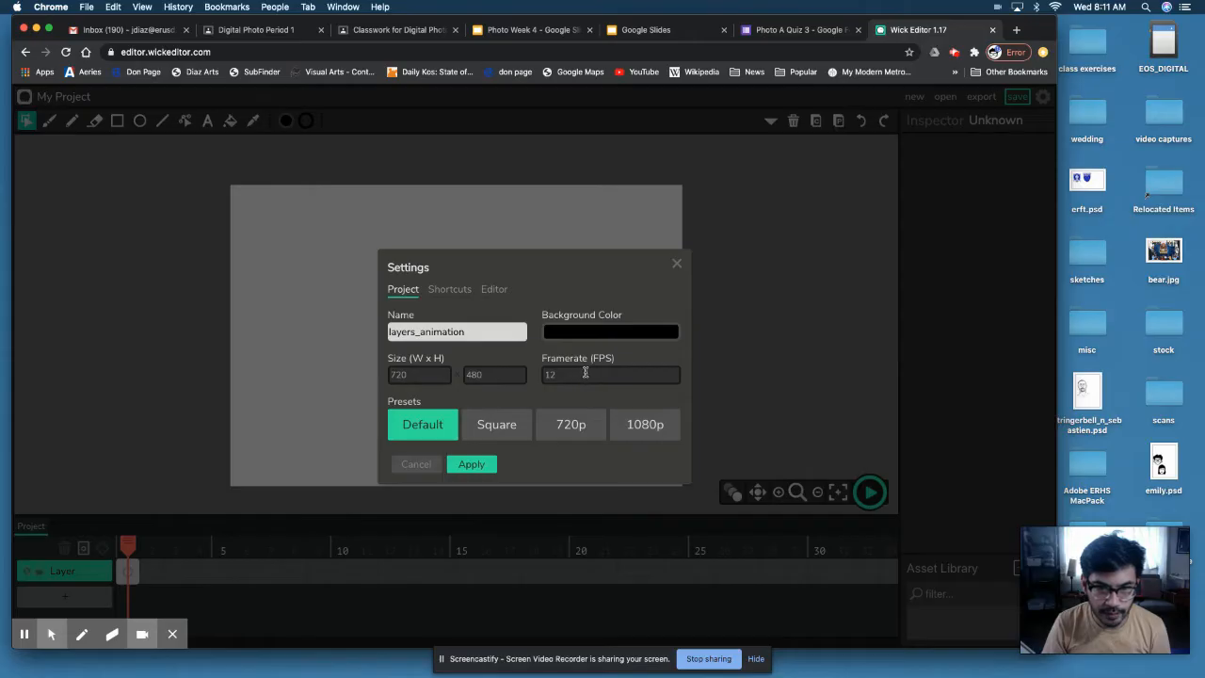
click(488, 467)
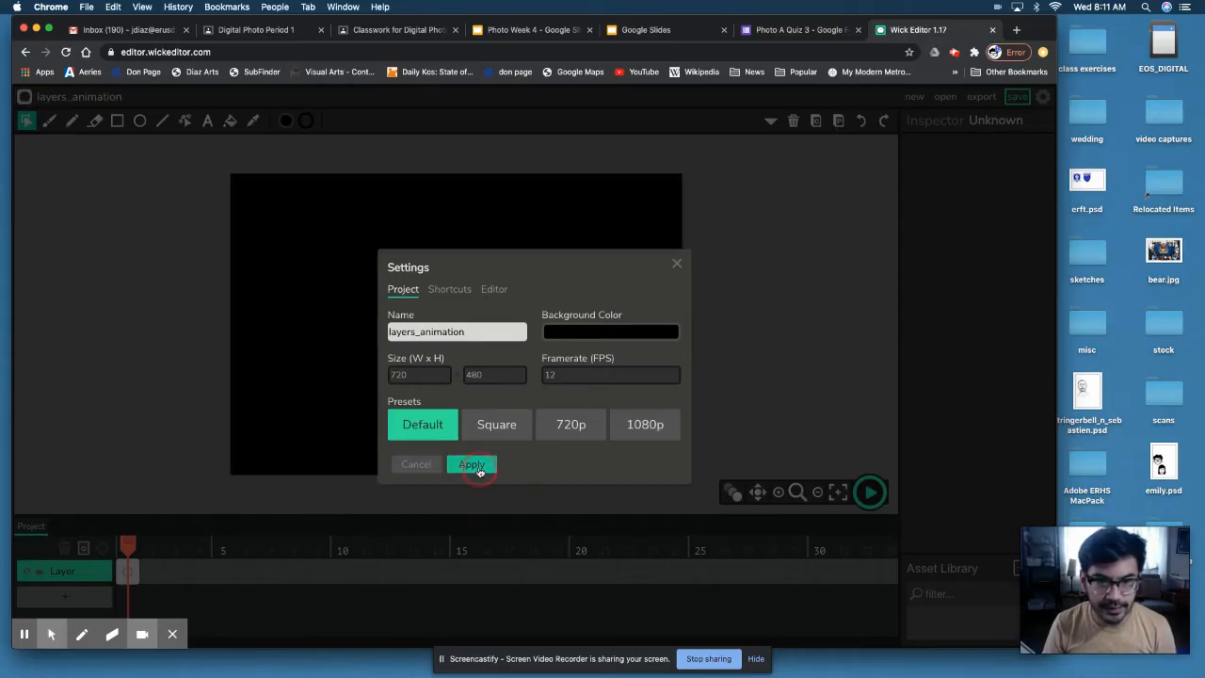
click(678, 266)
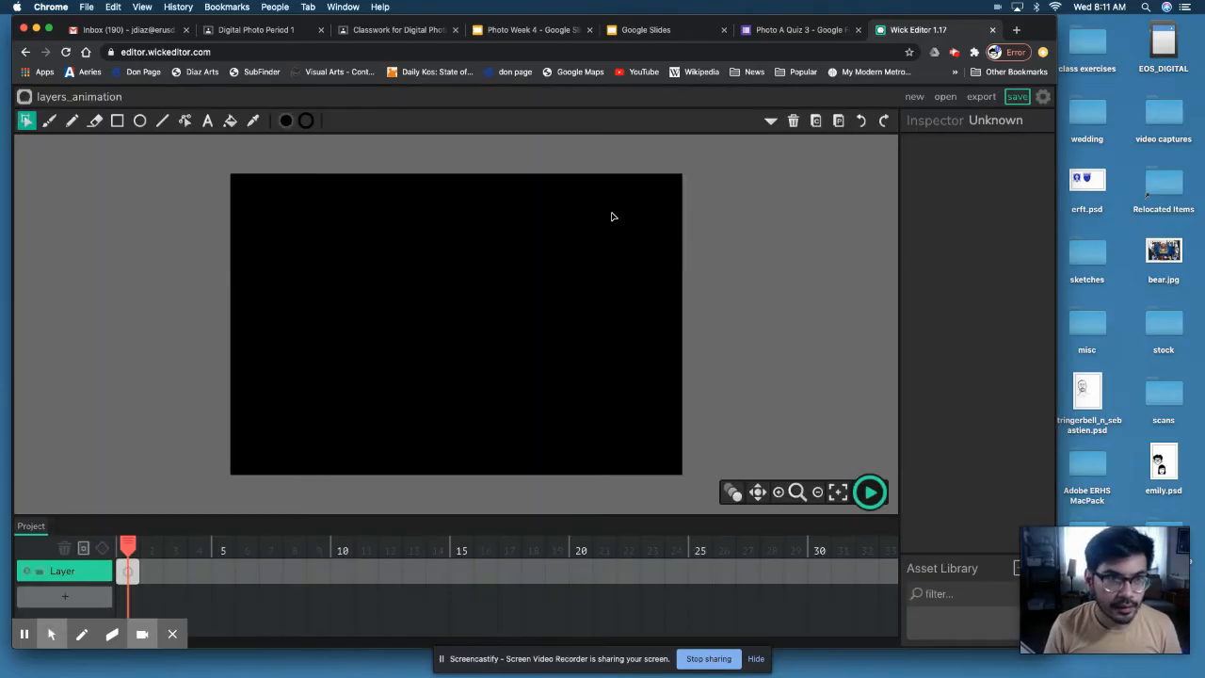
Switch to Google Classroom and look through the Digital Animation Per.2 class stream for the UFO image
click(382, 31)
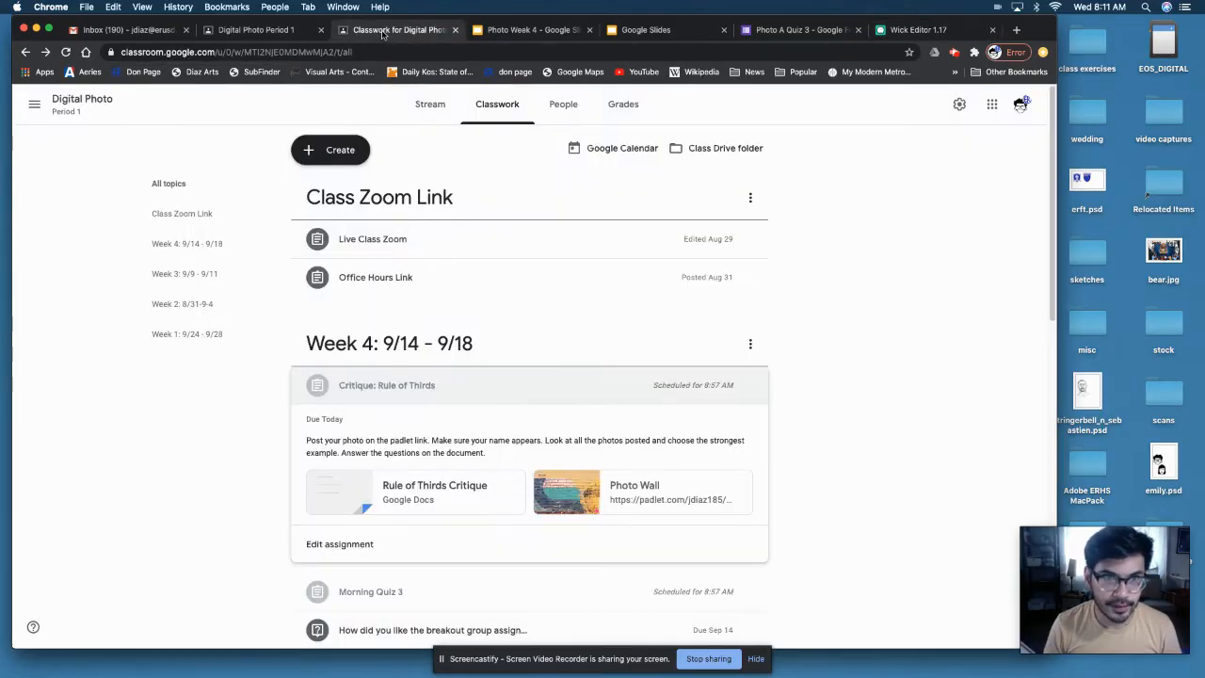
click(32, 106)
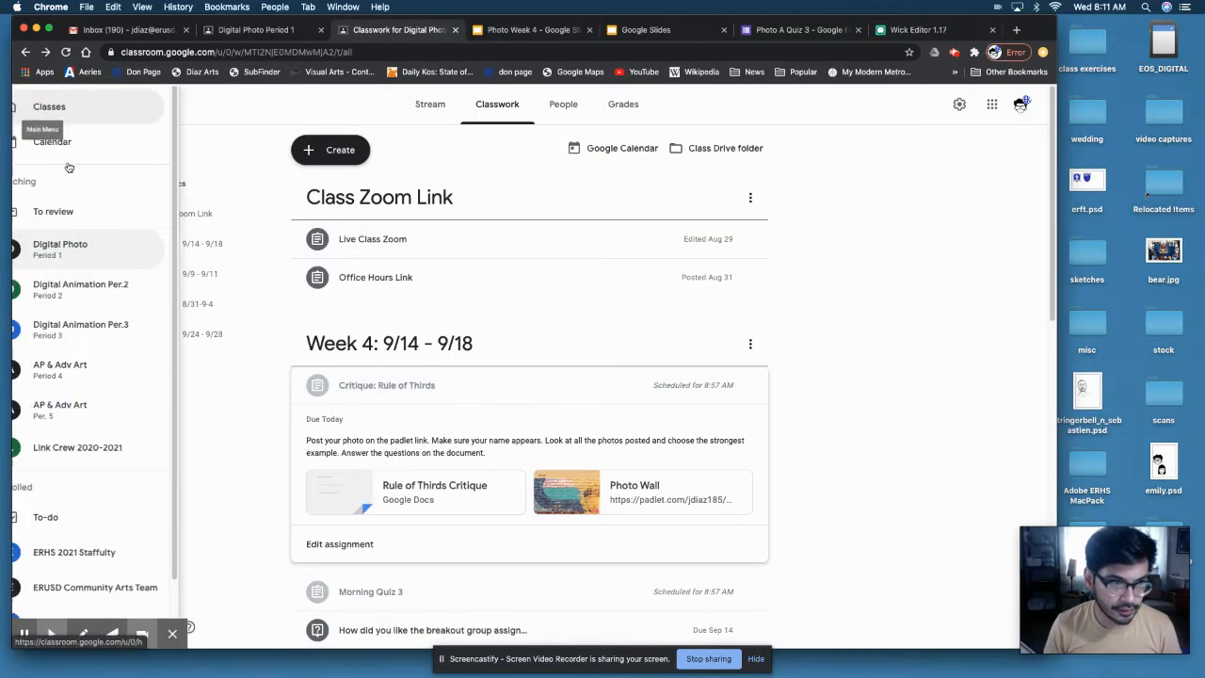
click(108, 284)
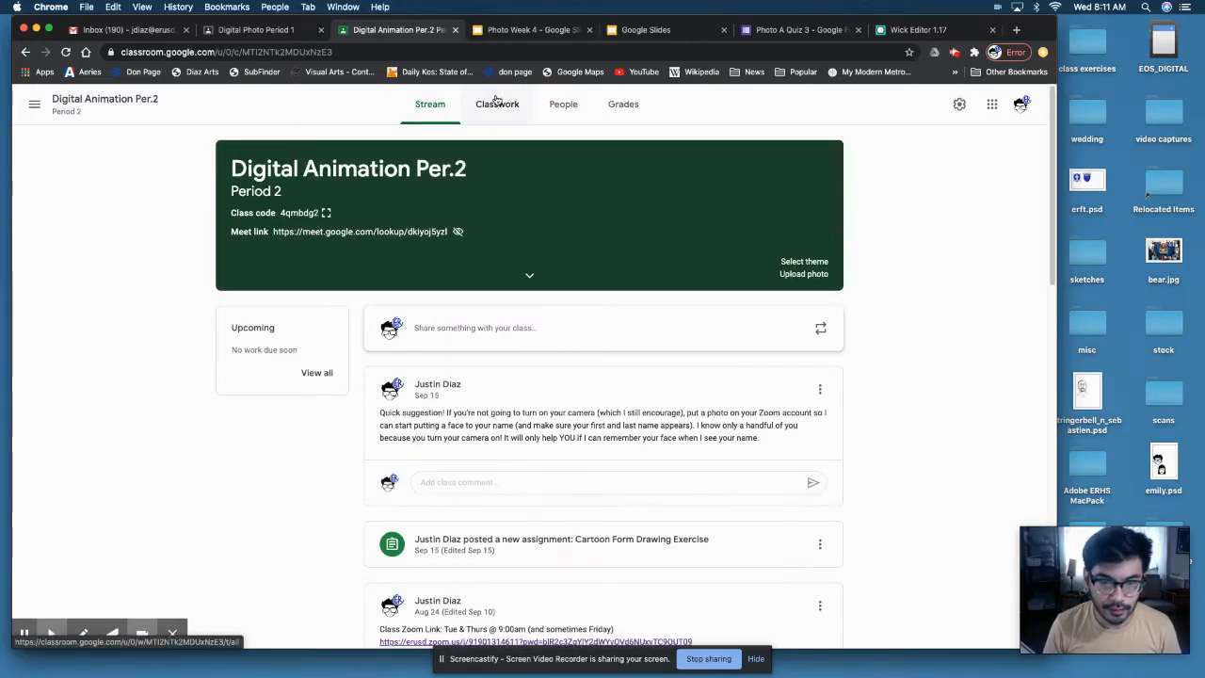
scroll(509, 363, down, 3)
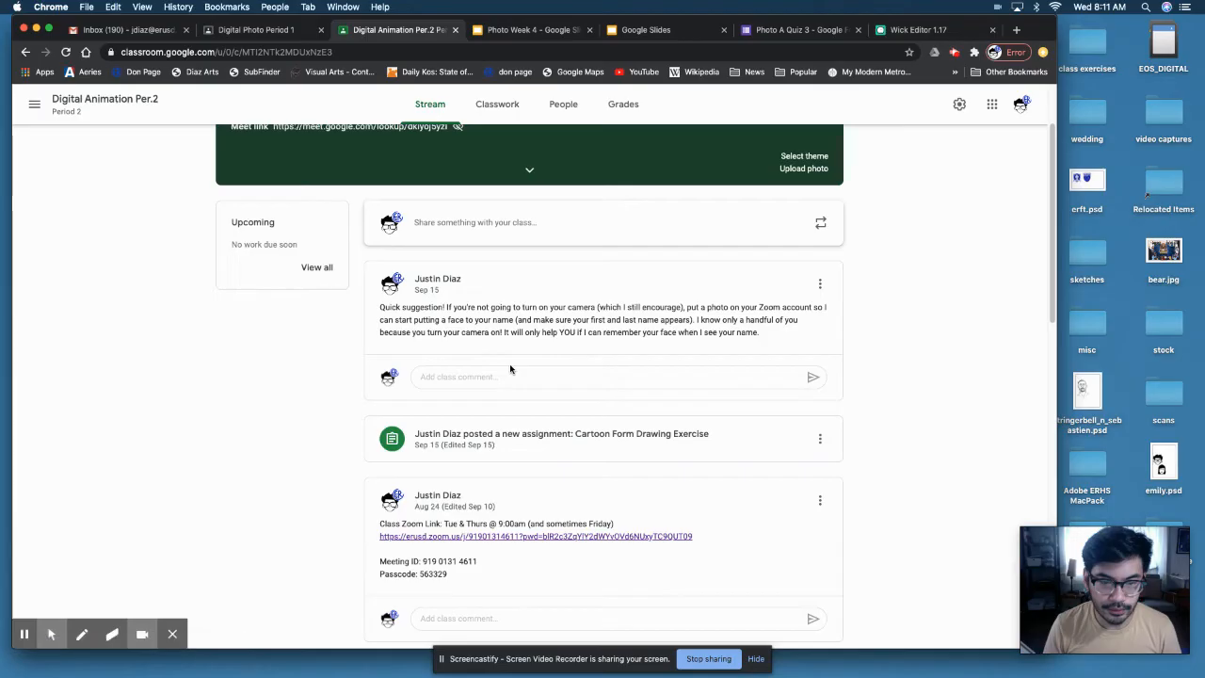
scroll(509, 368, up, 1)
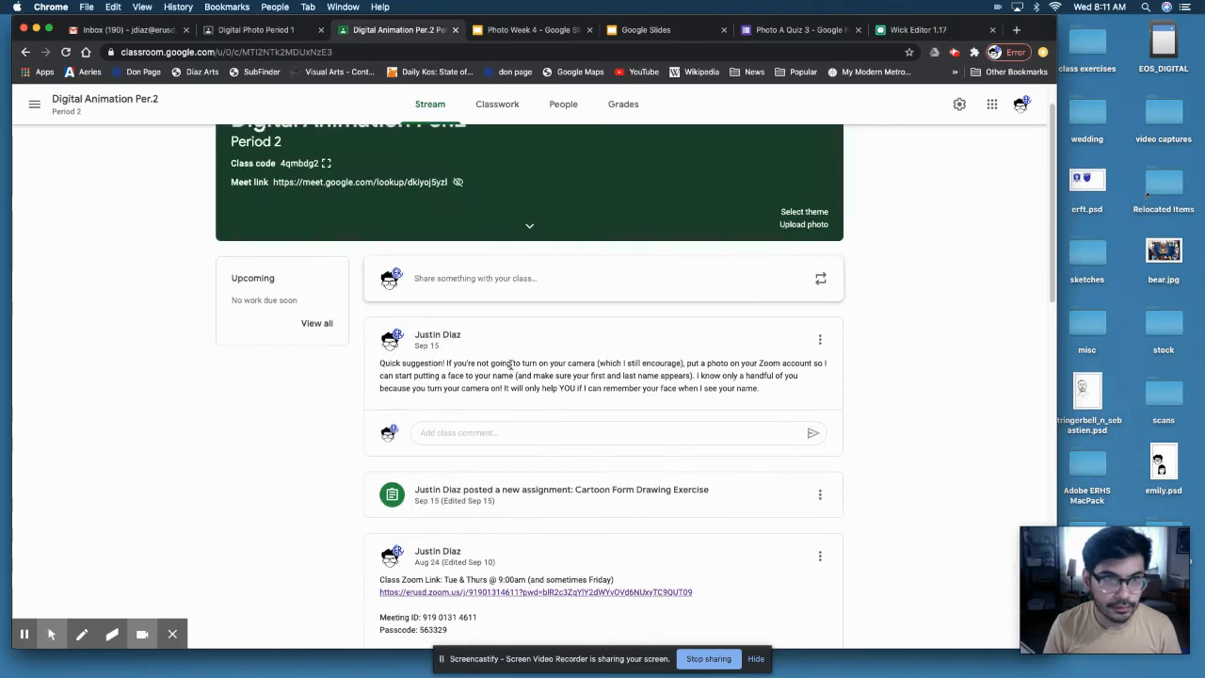
Go to the Digital Animation Per.3 class and open the ufo.png attachment posted in its stream
click(33, 103)
click(104, 328)
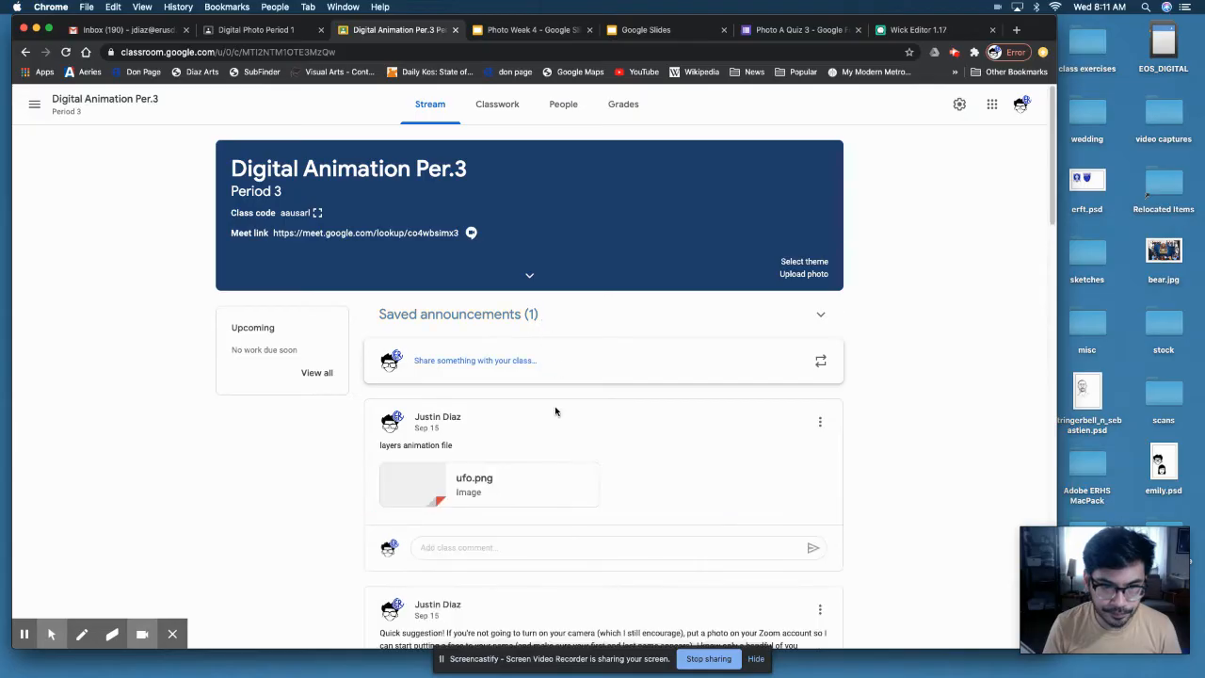
click(424, 491)
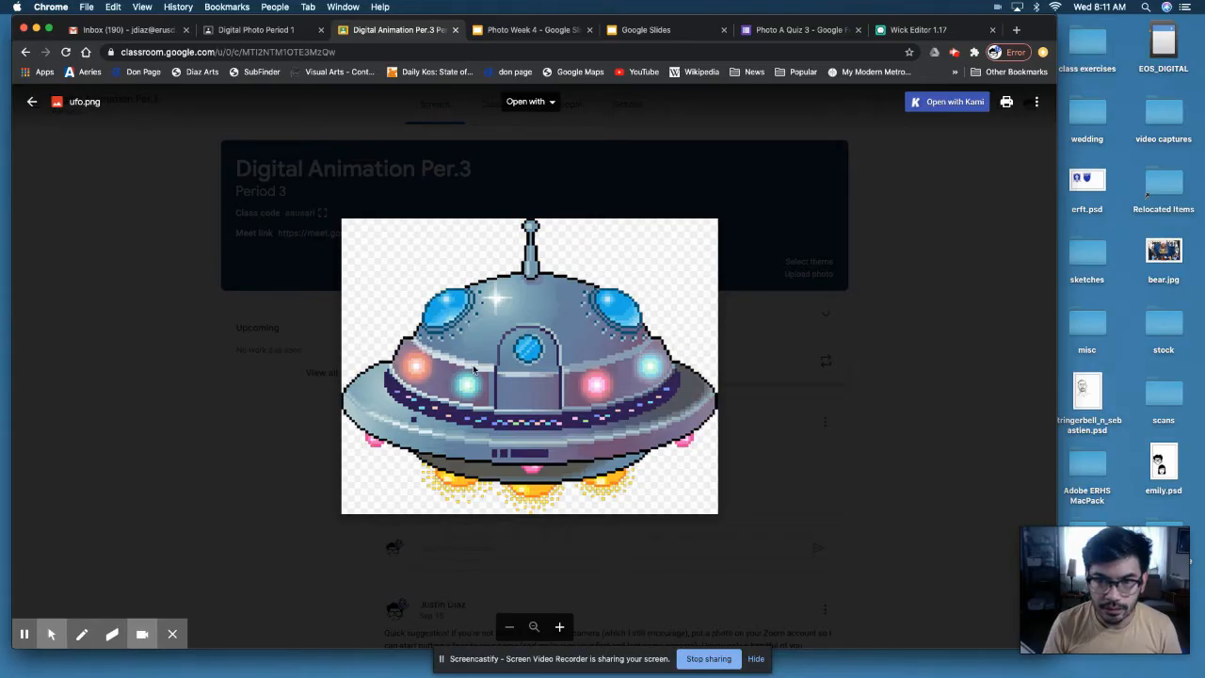
Open ufo.png in a new window and download the image
drag(492, 363, 913, 666)
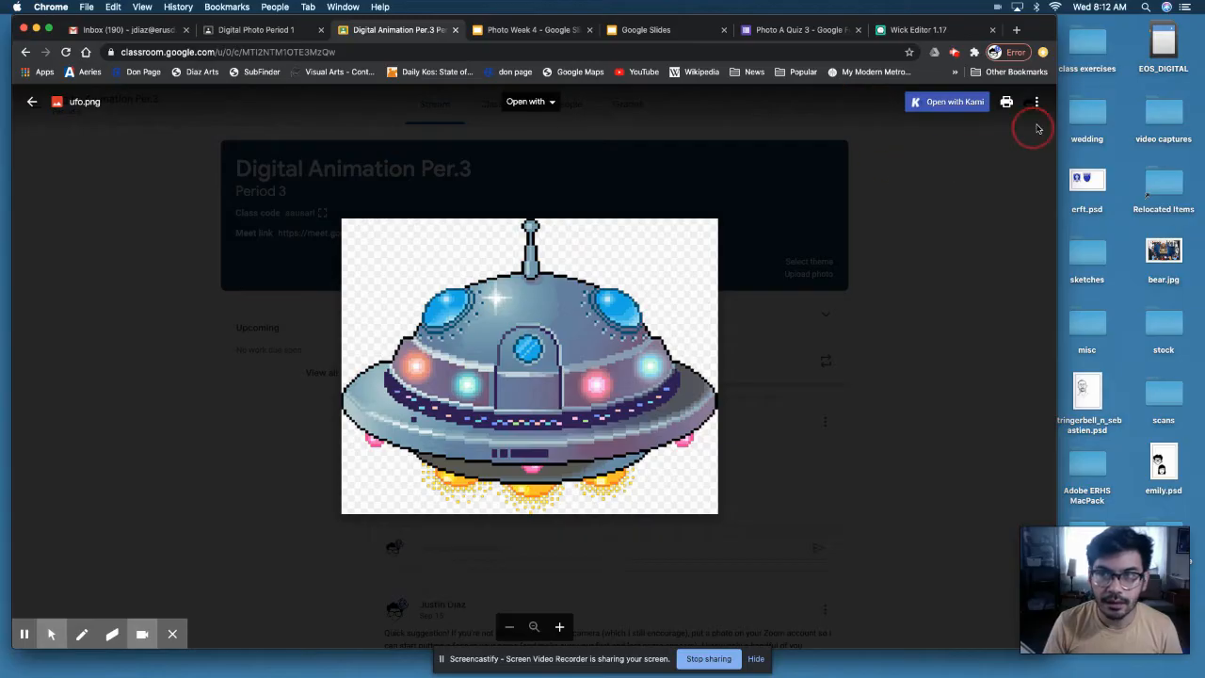
click(1037, 107)
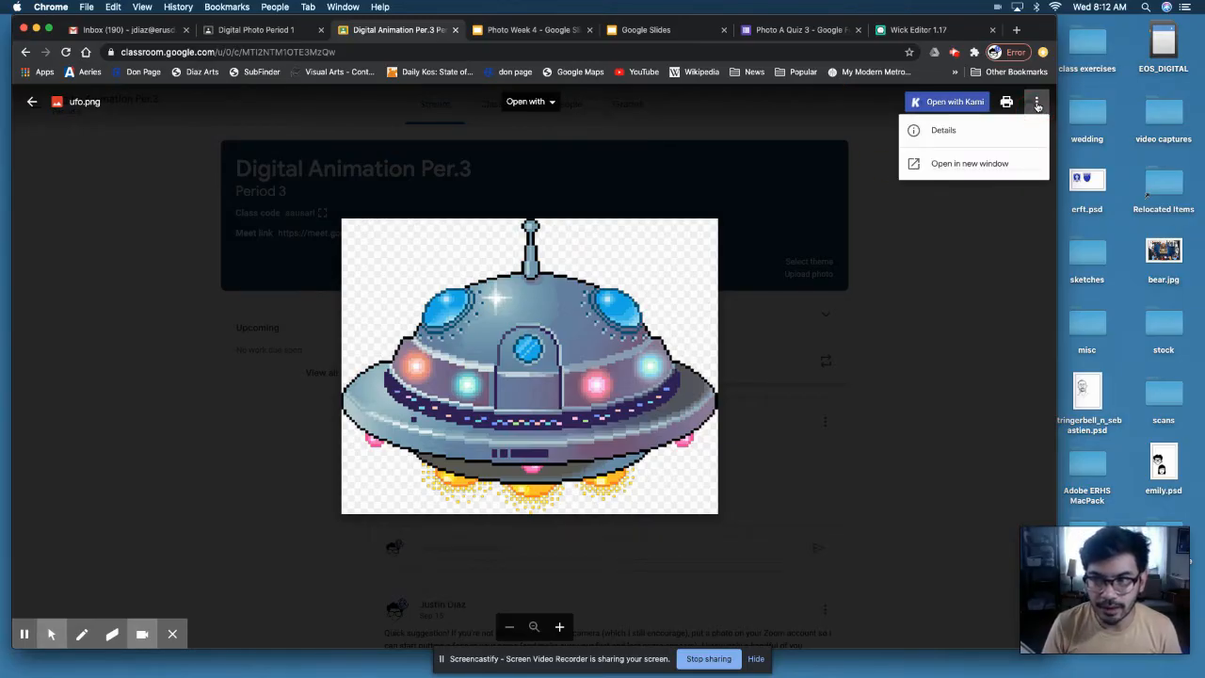
click(988, 163)
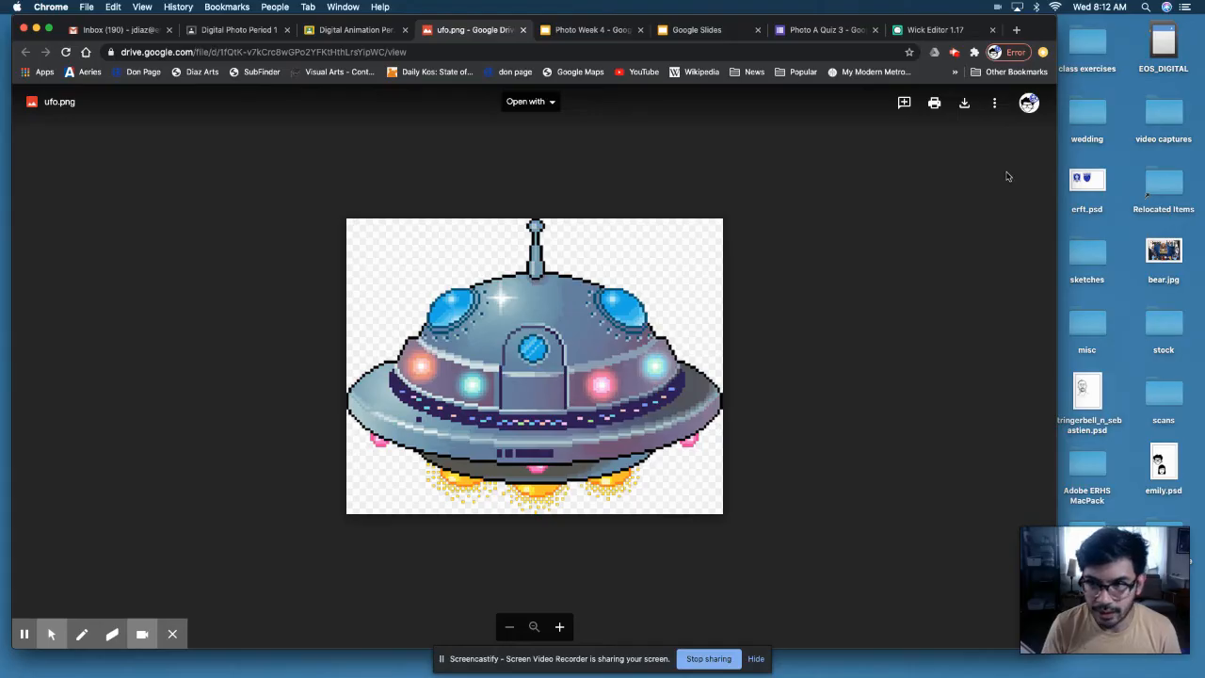
click(963, 105)
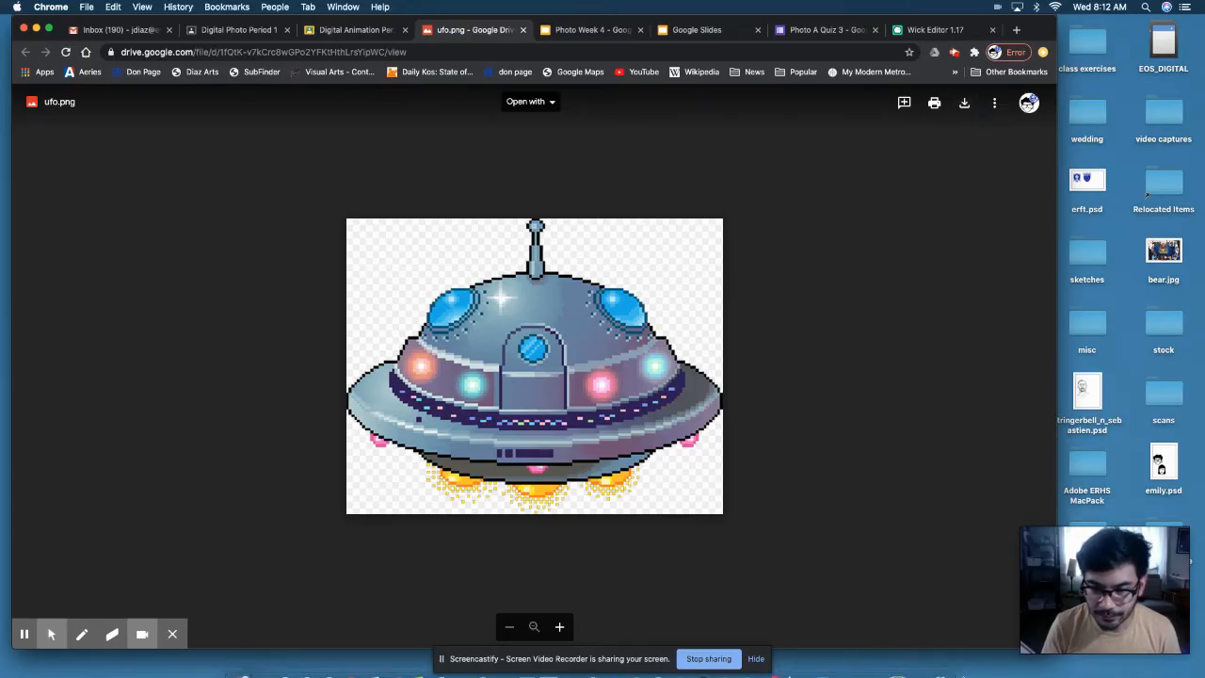
click(964, 108)
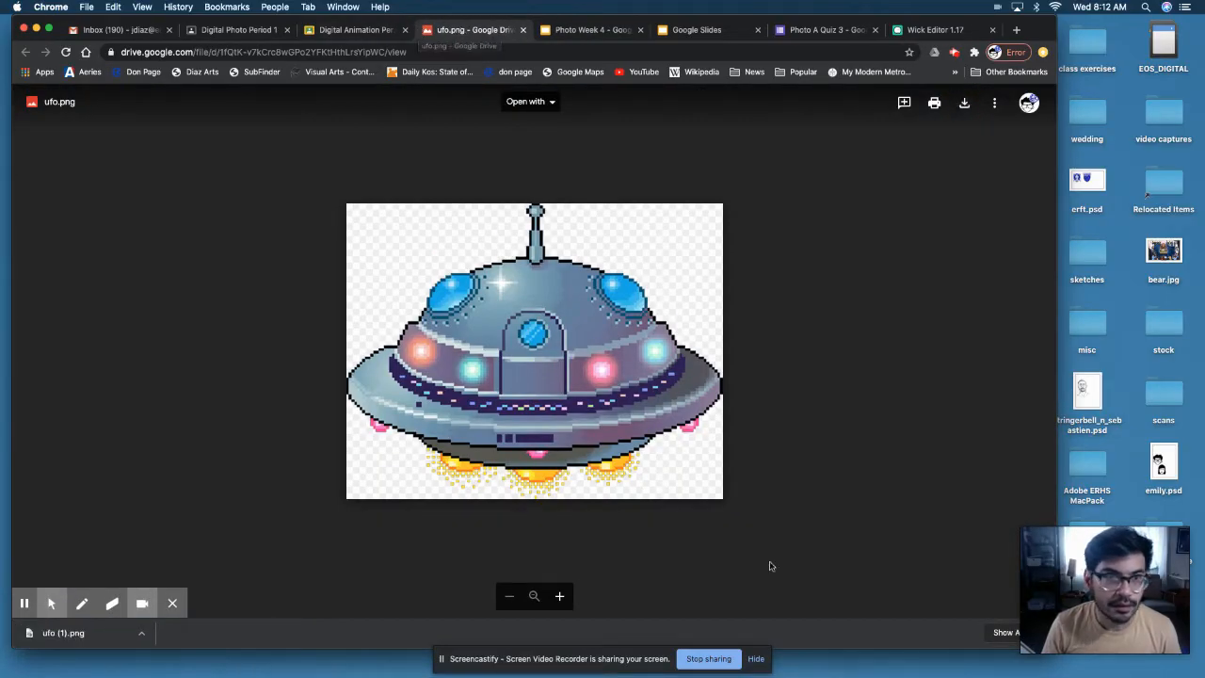
Switch back to Wick Editor and import ufo (1).png from the Downloads folder into the asset library
click(923, 30)
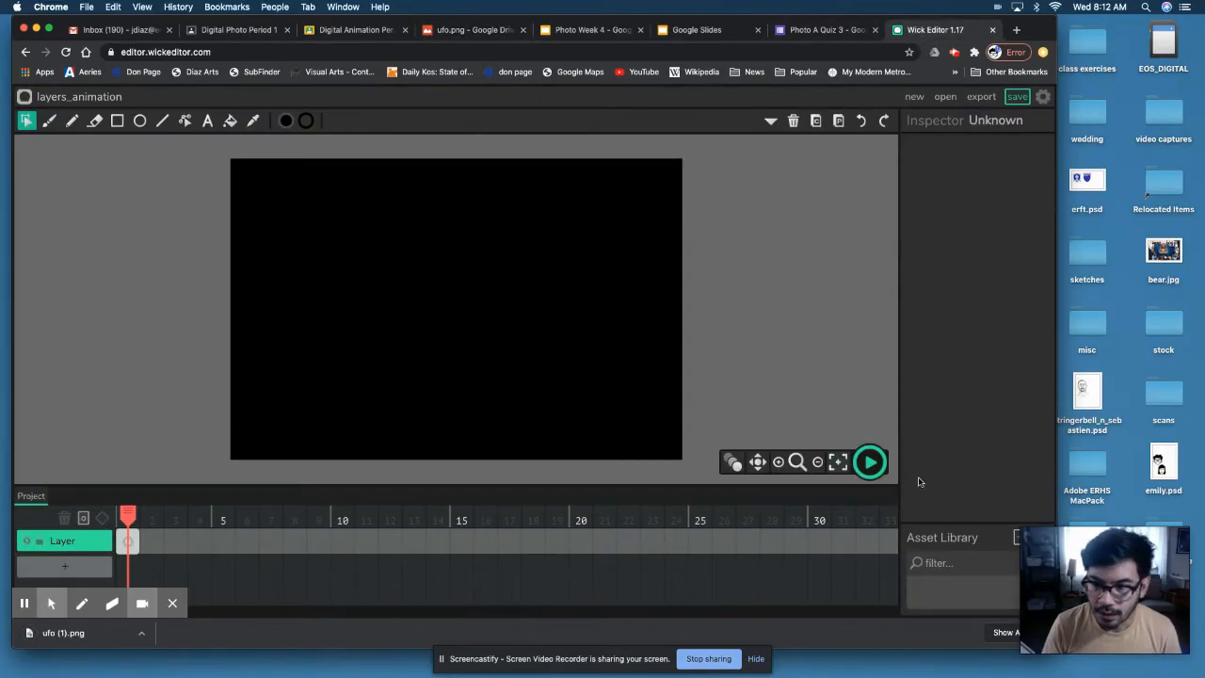
drag(1036, 35, 1003, 31)
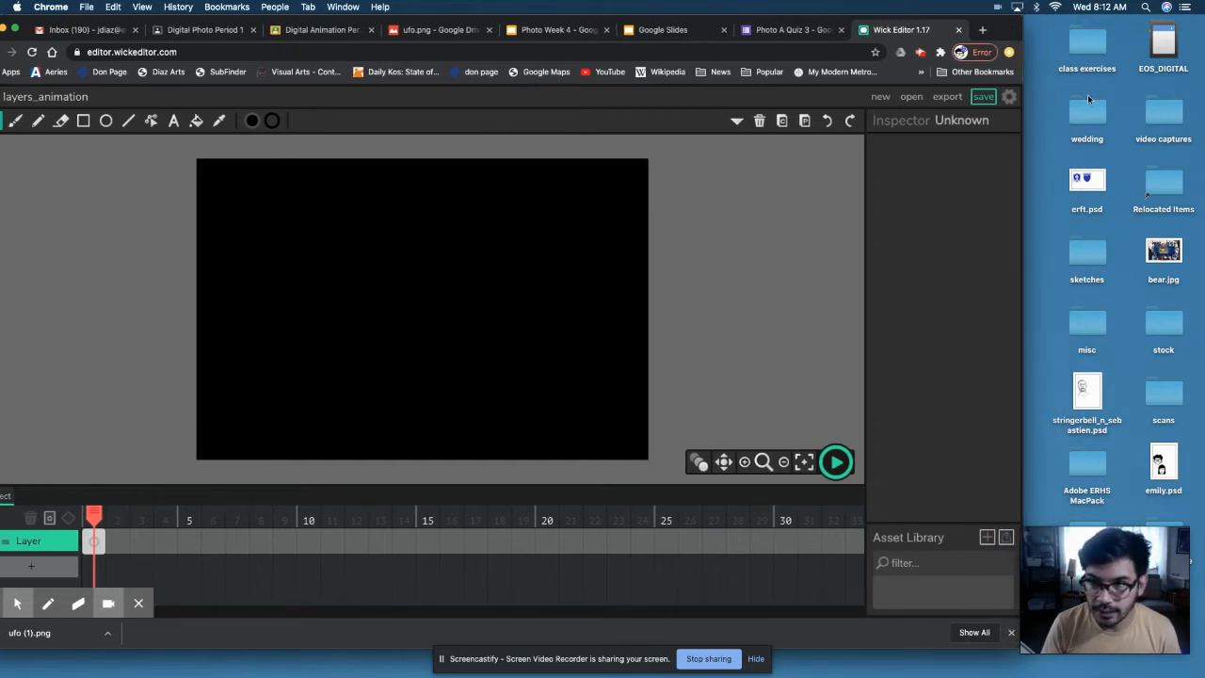
drag(1013, 34, 1015, 35)
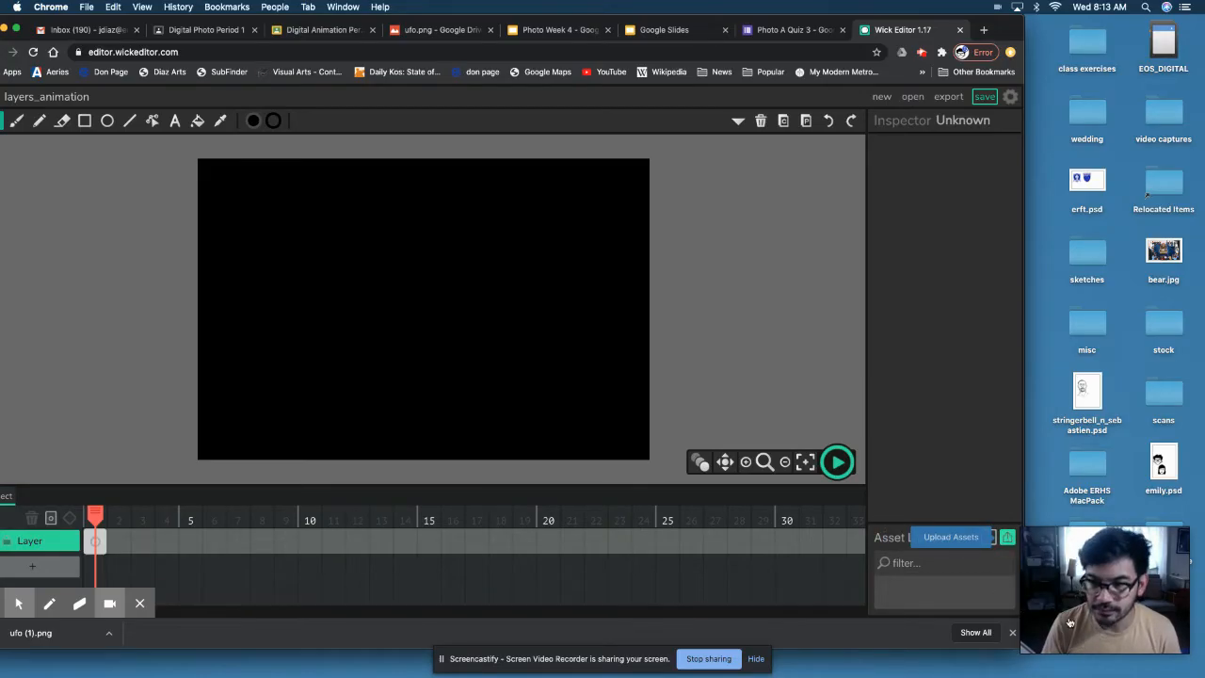
click(1007, 536)
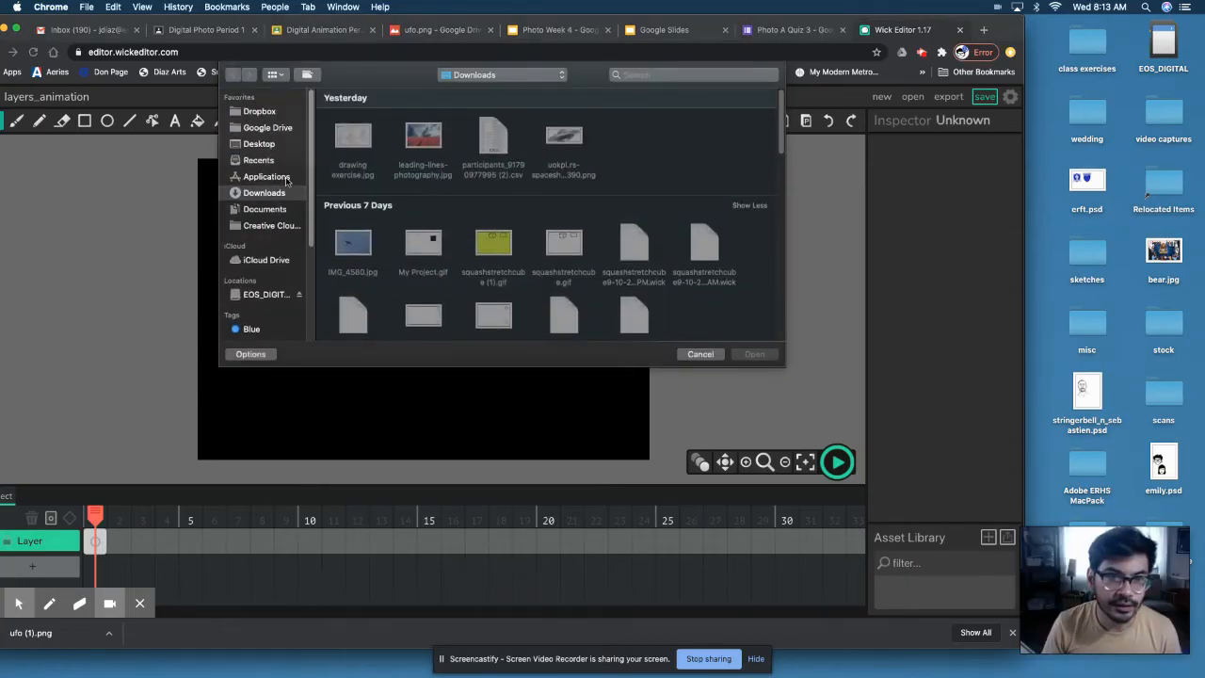
click(268, 192)
click(351, 134)
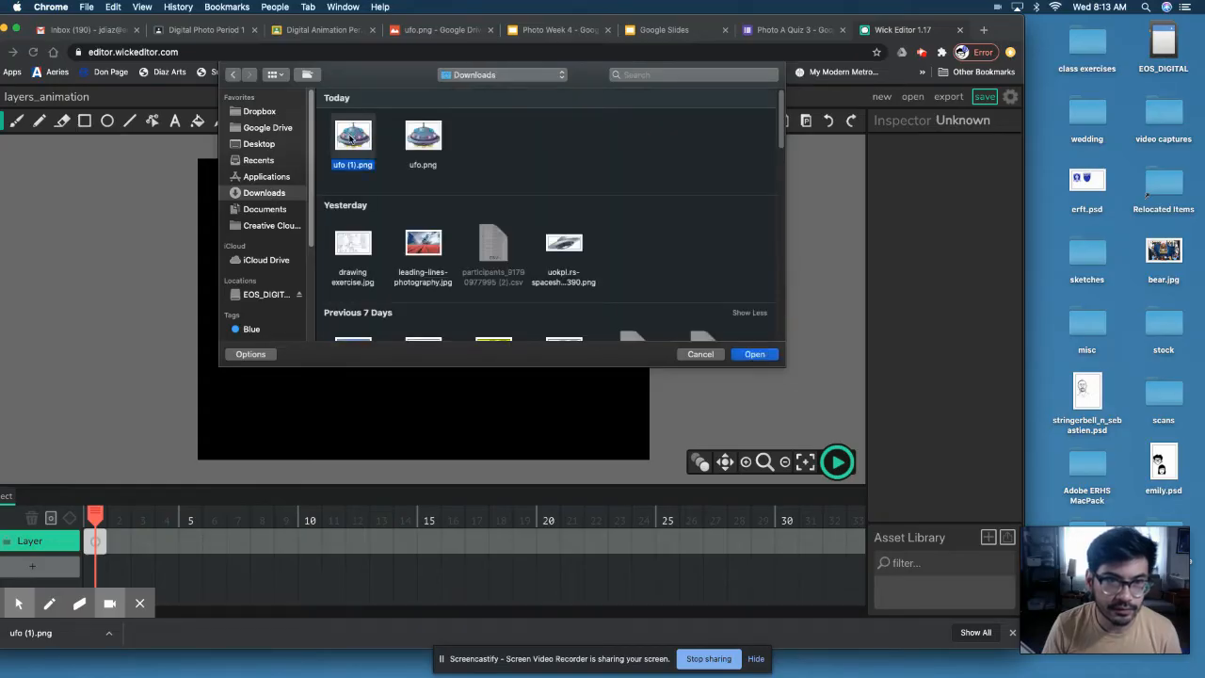
click(755, 355)
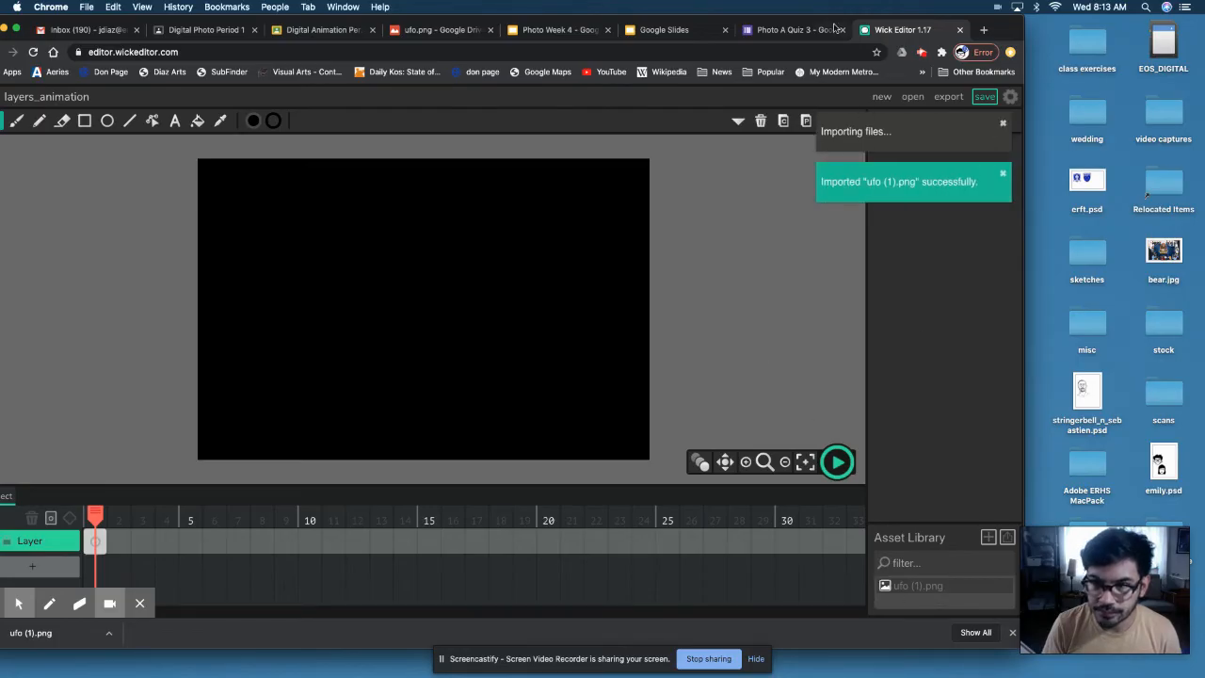
drag(1006, 30, 1039, 31)
Place the UFO image from the asset library on the canvas and shrink it to about 163 by 140
drag(952, 586, 438, 242)
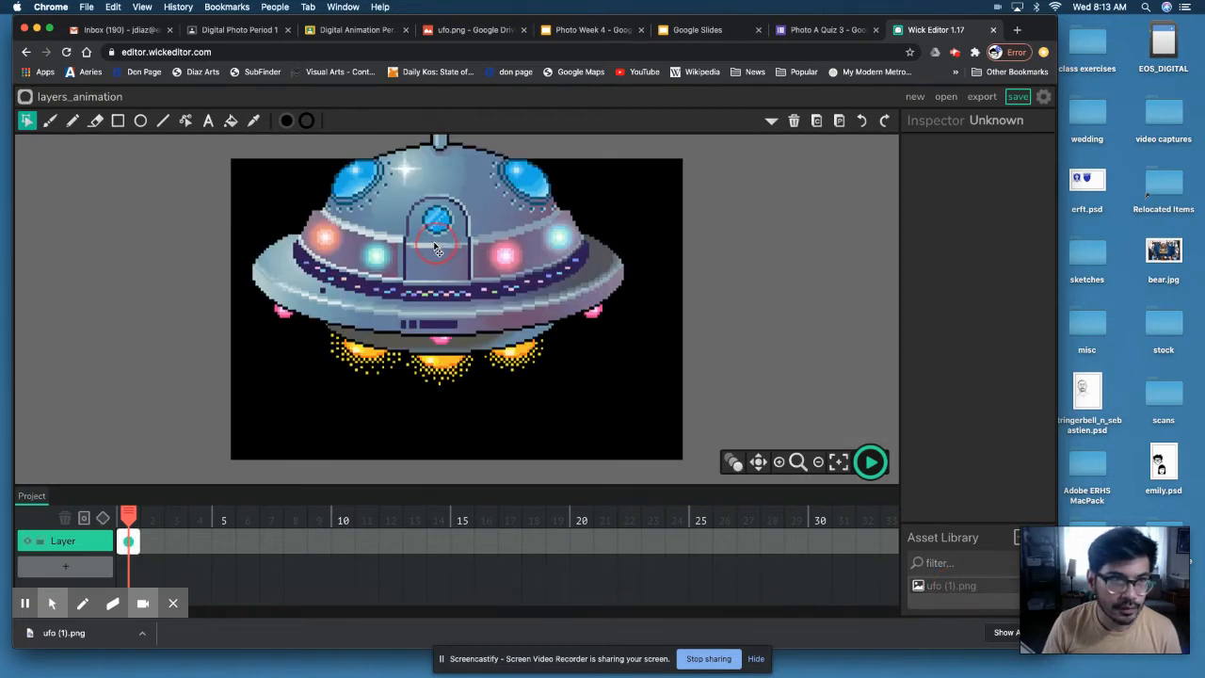
click(24, 121)
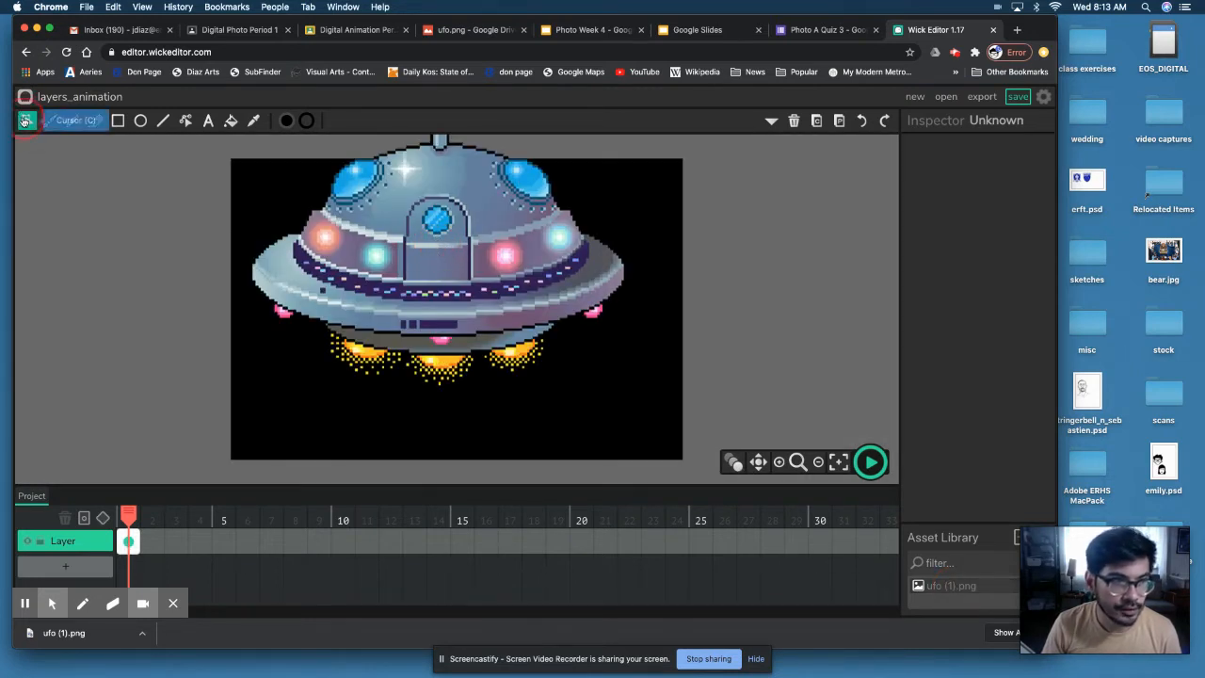
click(477, 280)
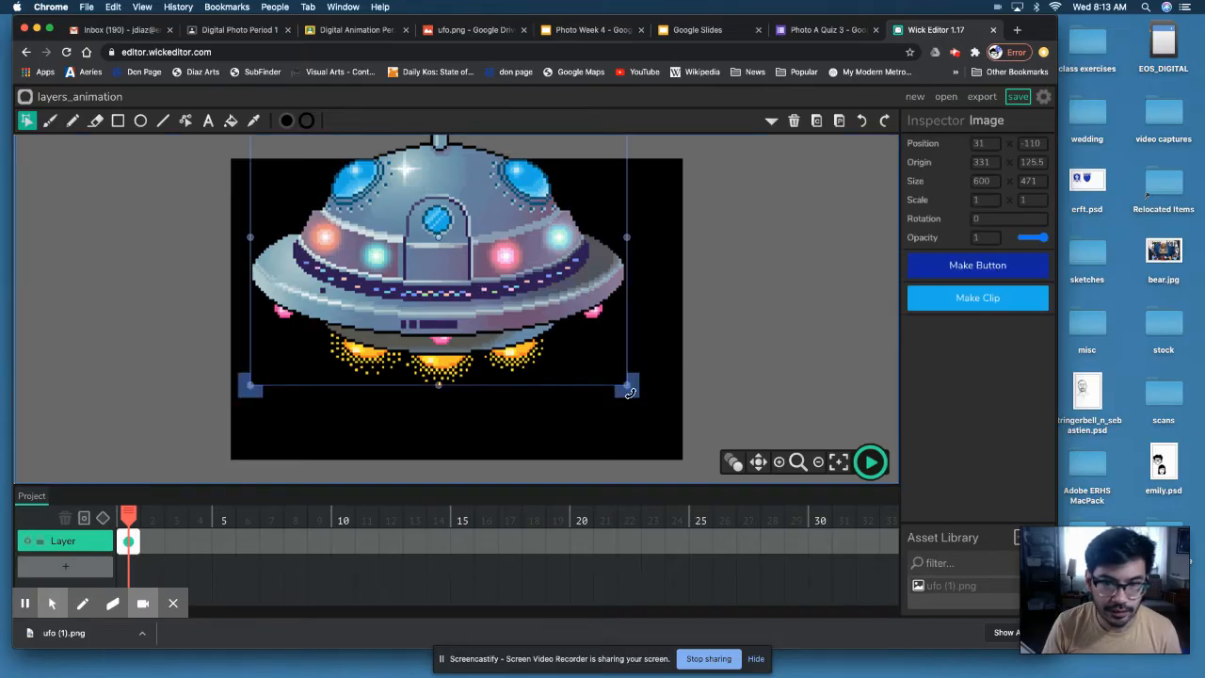
drag(629, 388, 458, 208)
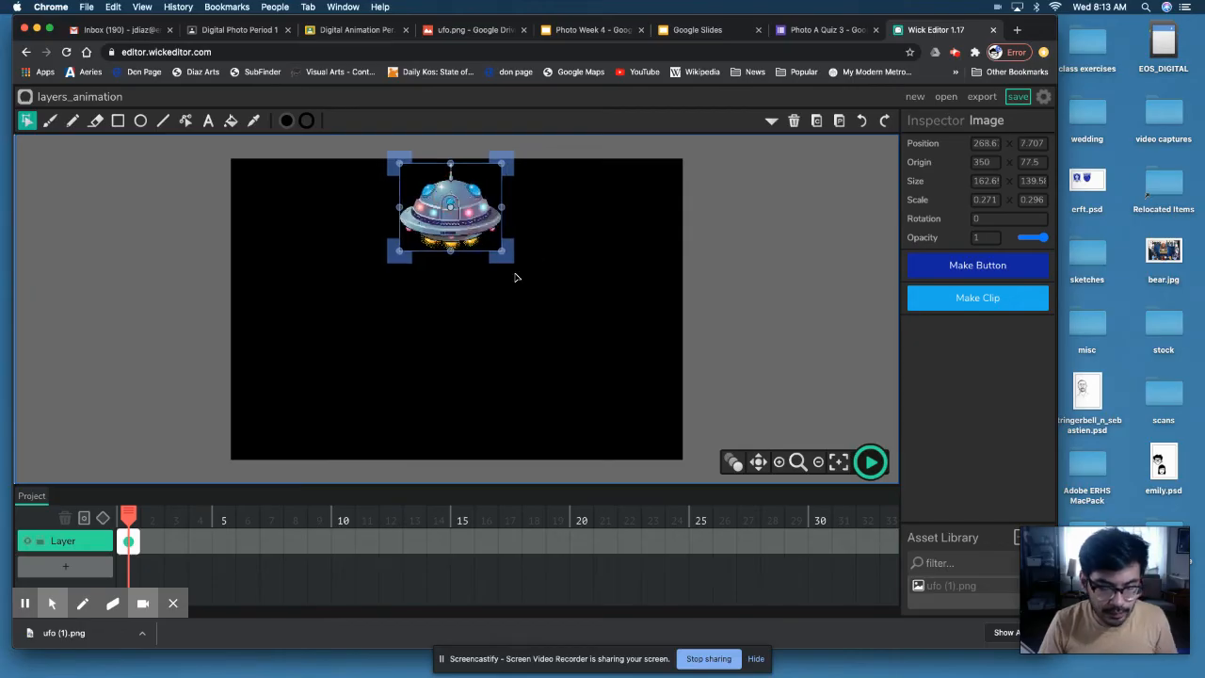
Move the UFO just above the canvas's upper edge, to about x 270, y -139, and copy it
drag(479, 227, 477, 133)
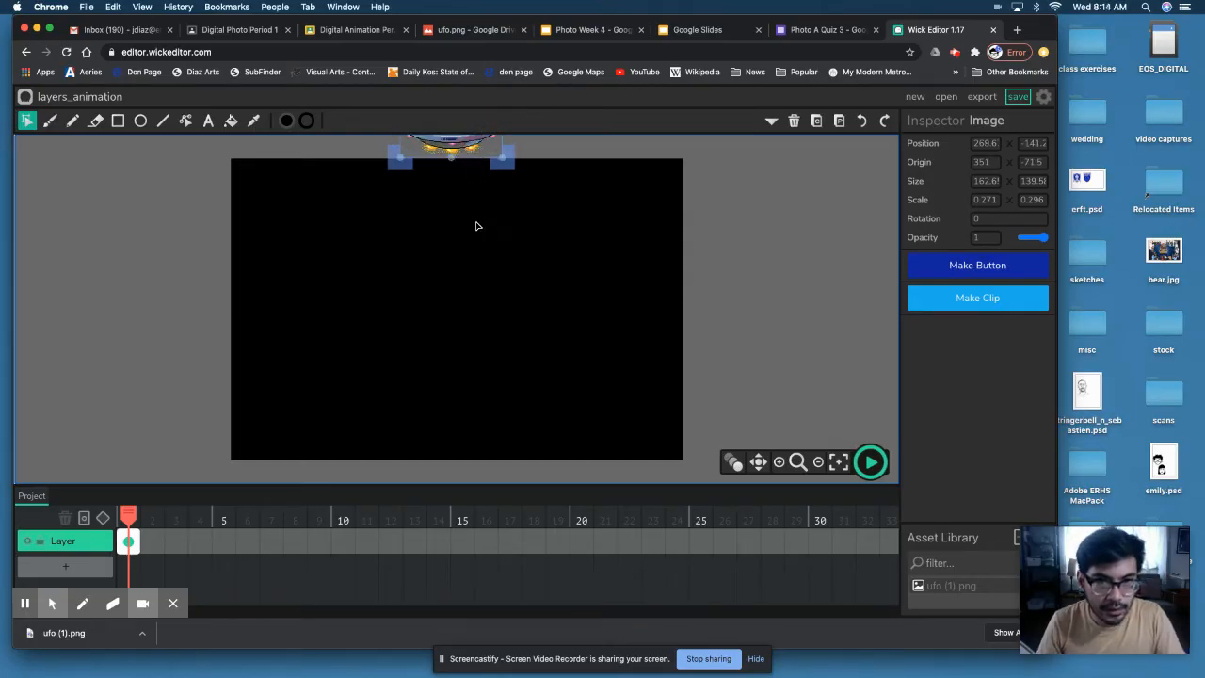
click(818, 125)
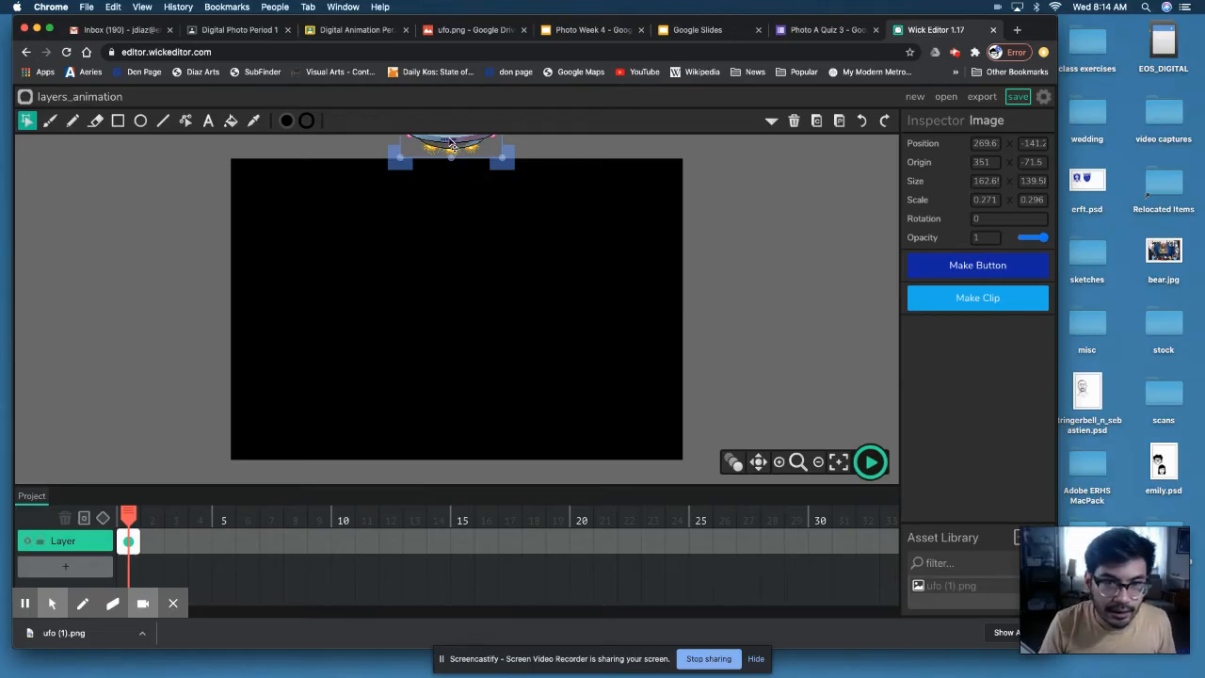
drag(448, 143, 449, 158)
drag(450, 161, 452, 147)
Paste the copied UFO into frame 2 and move it down to about y -81
click(139, 518)
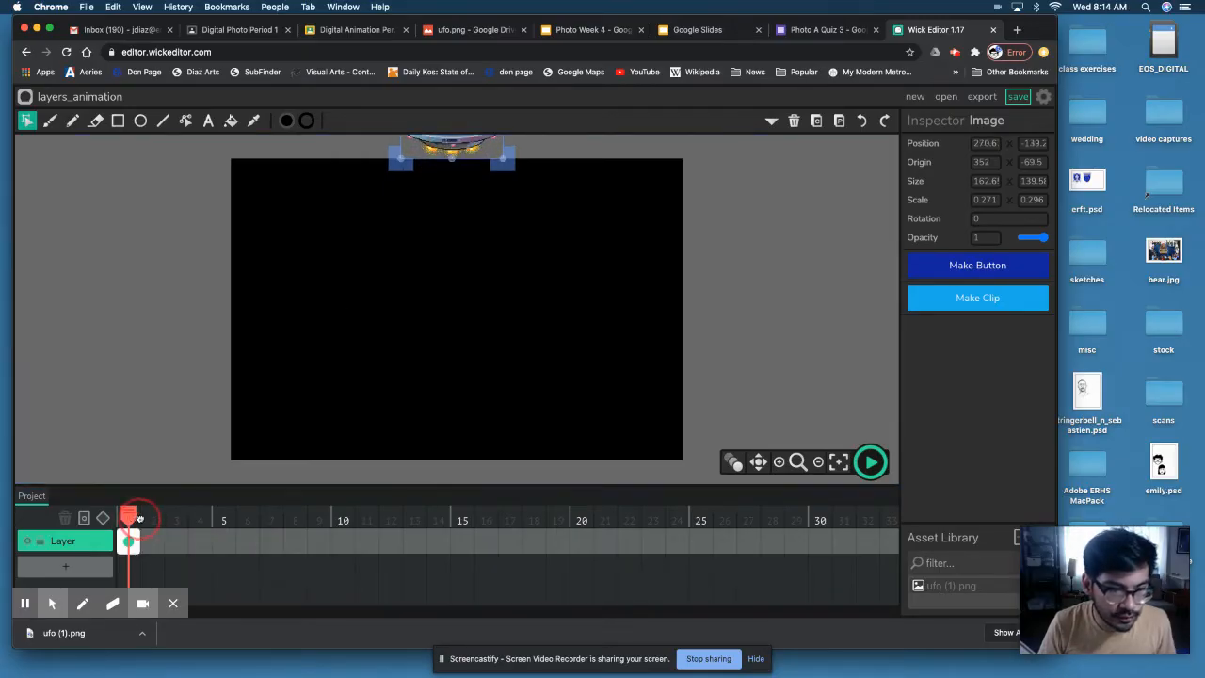
drag(139, 519, 148, 513)
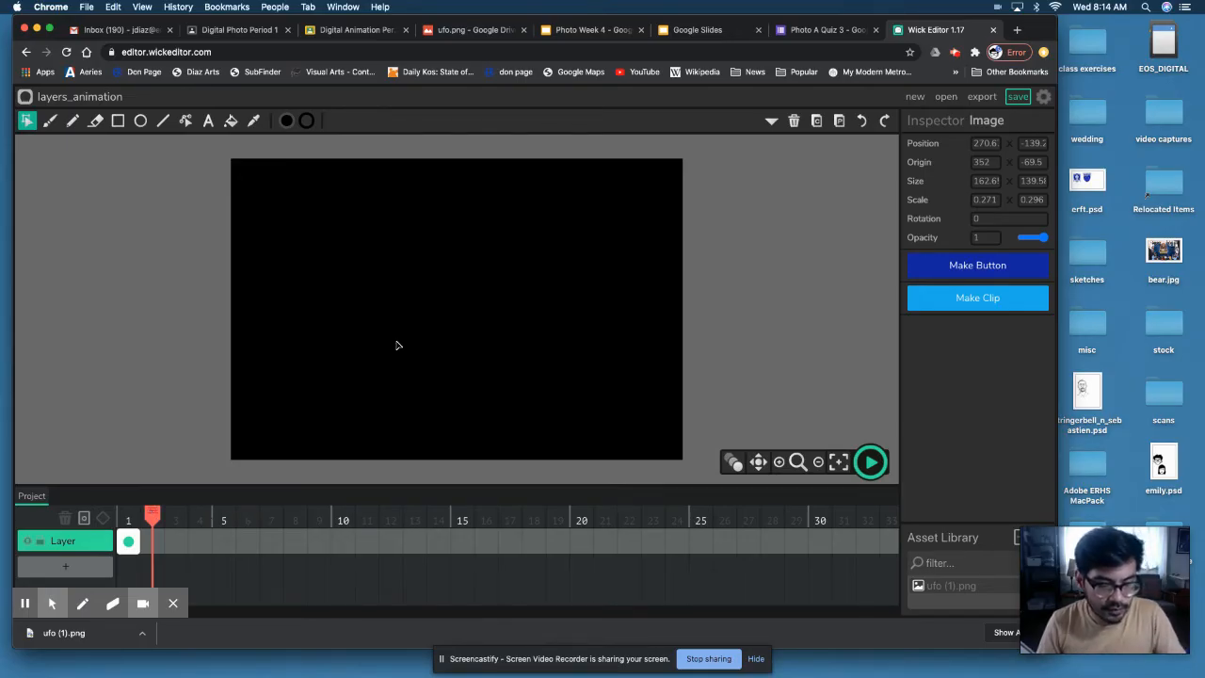
key(super+v)
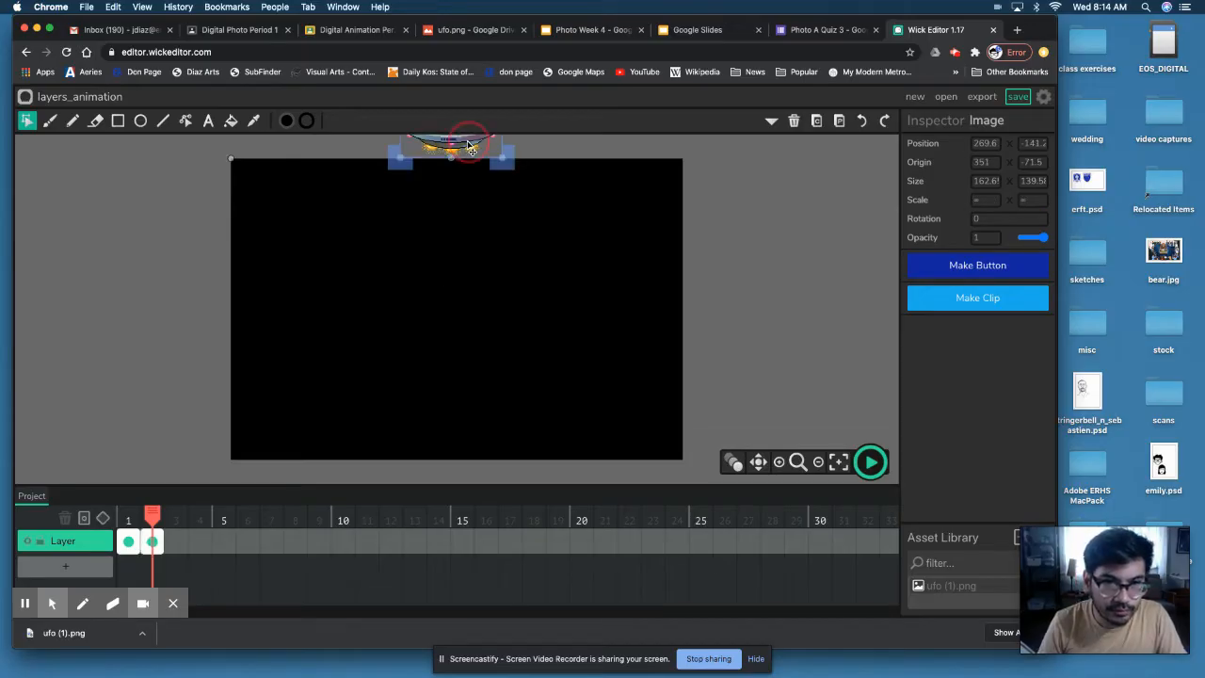
drag(471, 164, 470, 200)
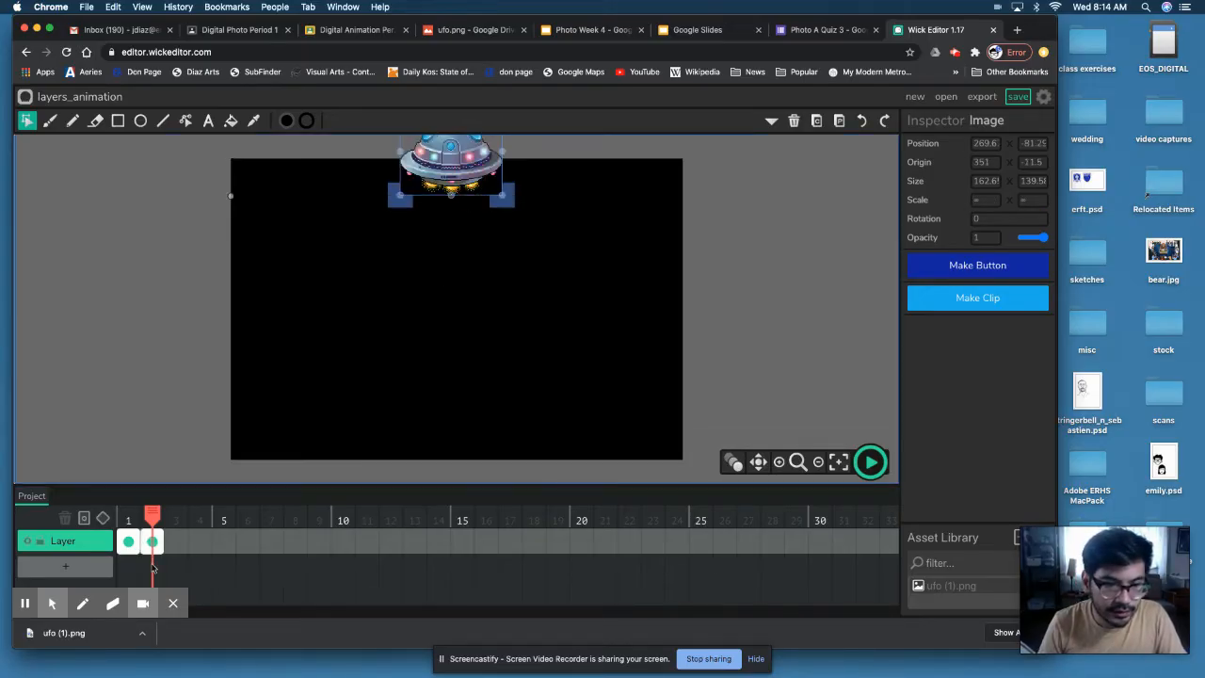
Paste two UFO copies into frame 3, turn on onion skinning, and move the lower copy down to about x 267, y 79
click(175, 513)
key(super+v)
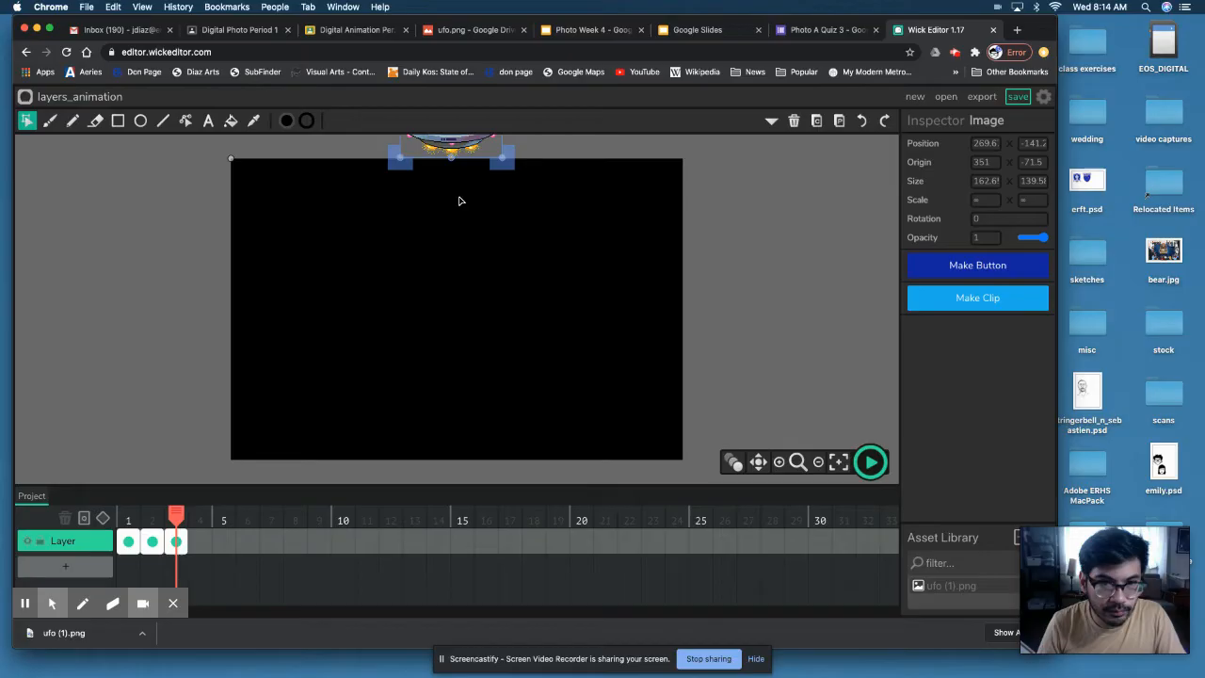
drag(488, 151, 444, 183)
click(732, 462)
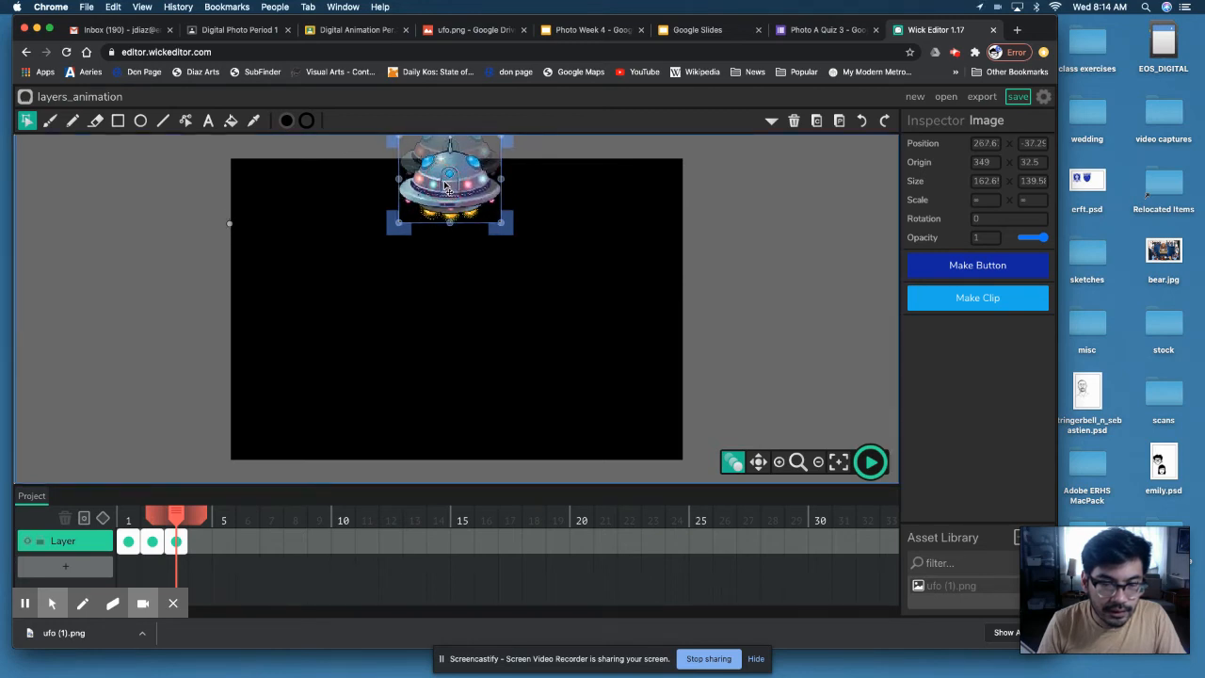
key(super+v)
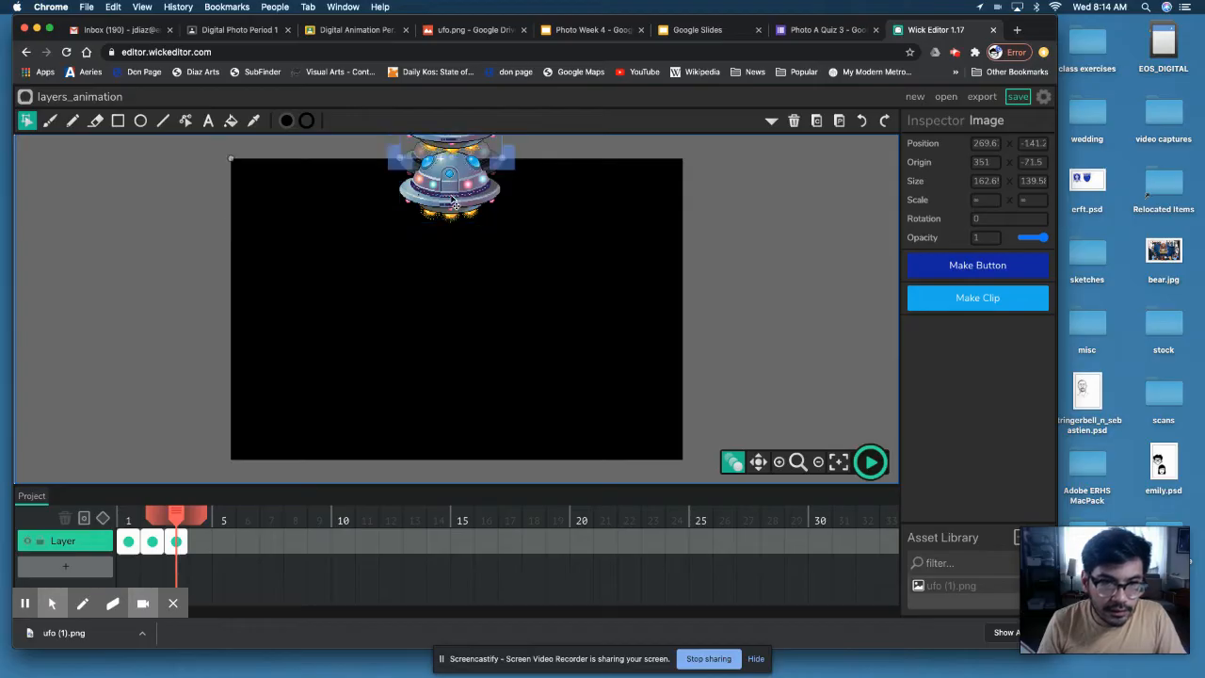
drag(451, 186, 452, 259)
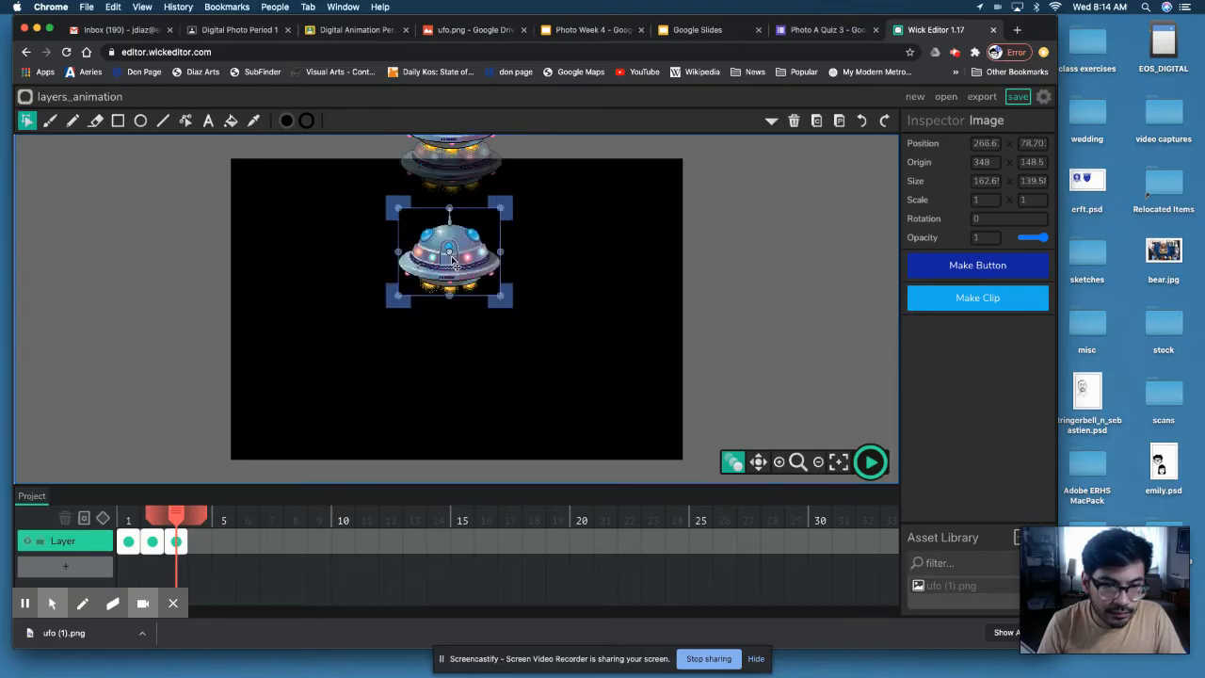
Paste the copied UFO into frame 4 and move it down to about x 266, y 169
drag(178, 515, 193, 513)
key(super+v)
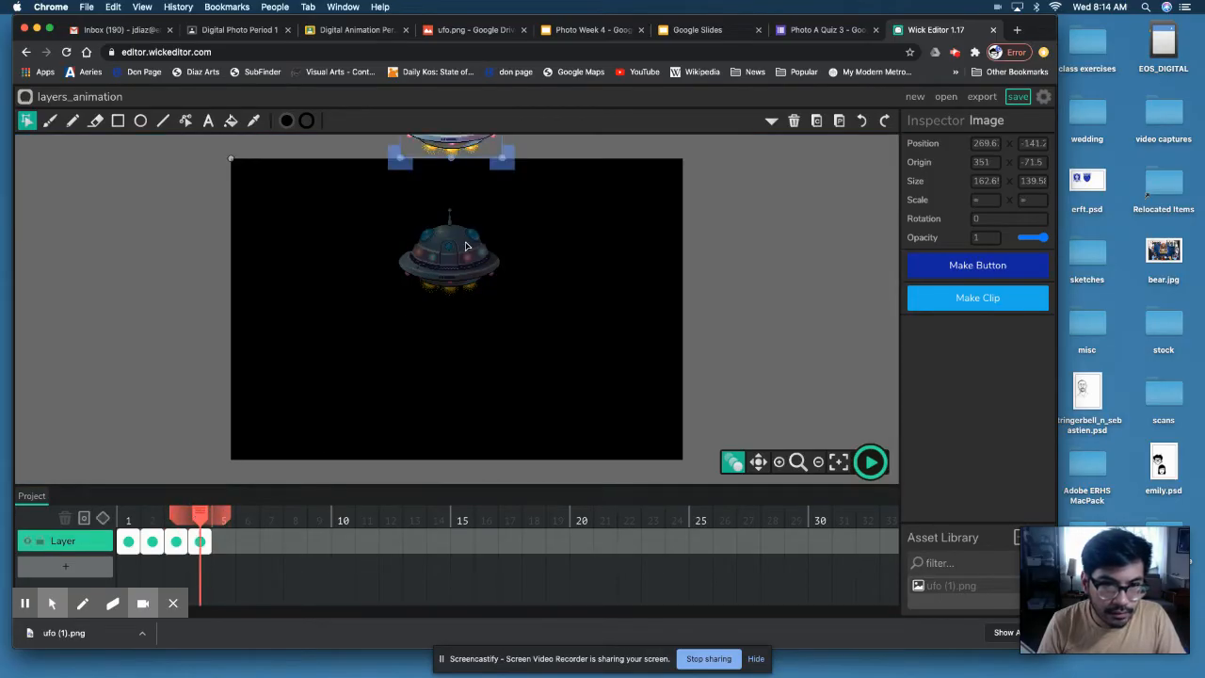
drag(461, 136, 458, 341)
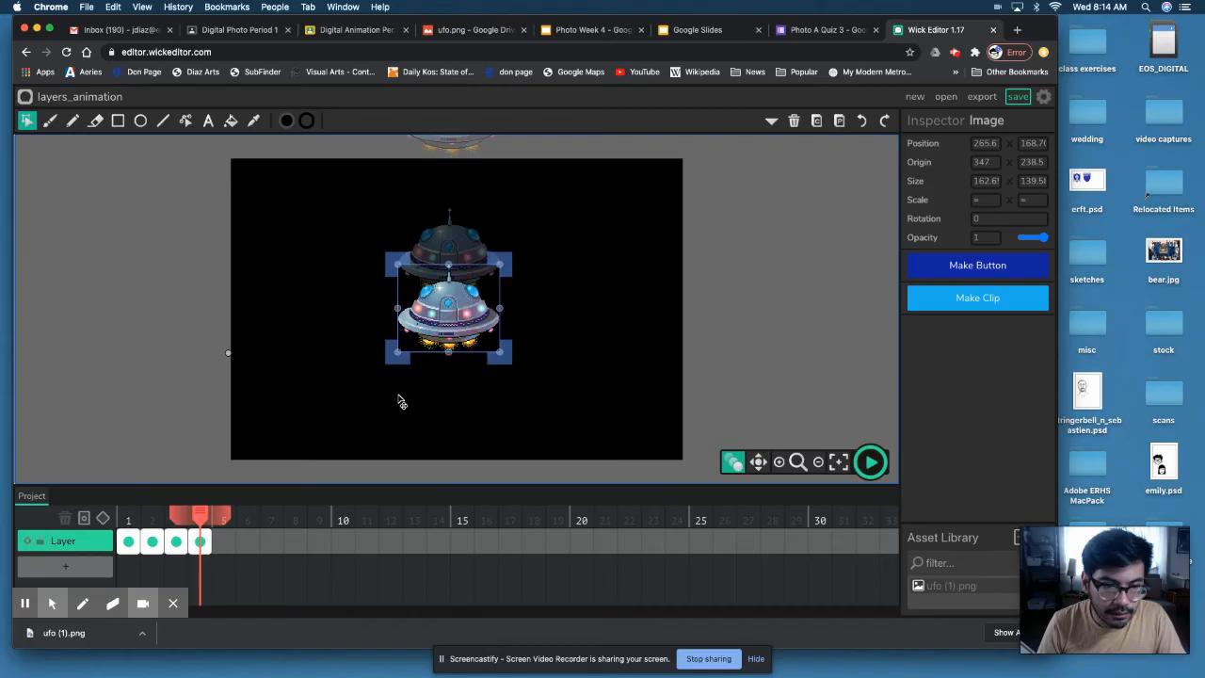
key(super+v)
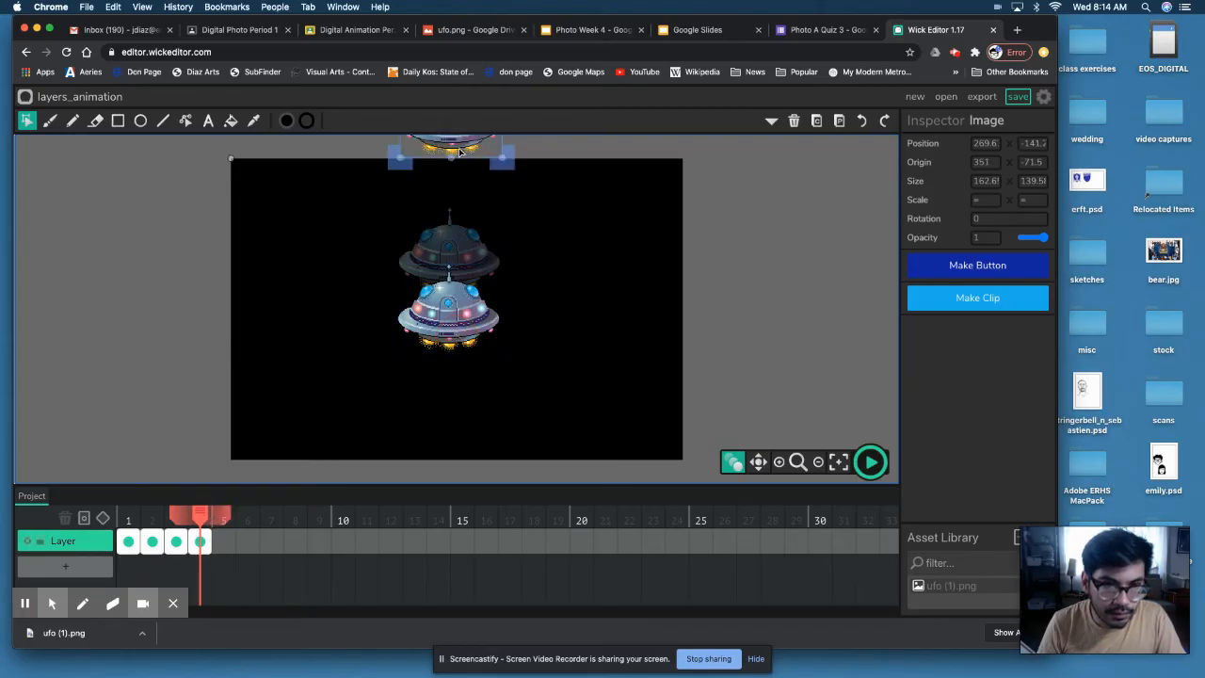
key(super+z)
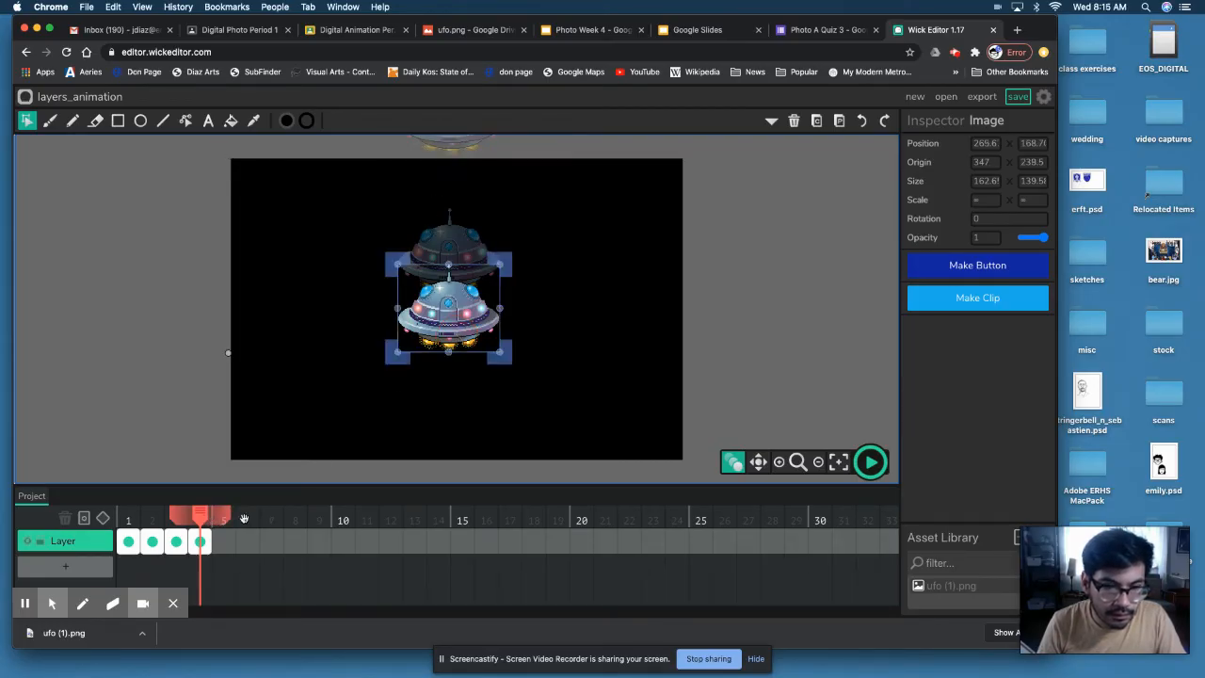
Paste the copied UFO into frame 5 and move it down to about x 264, y 208
click(223, 516)
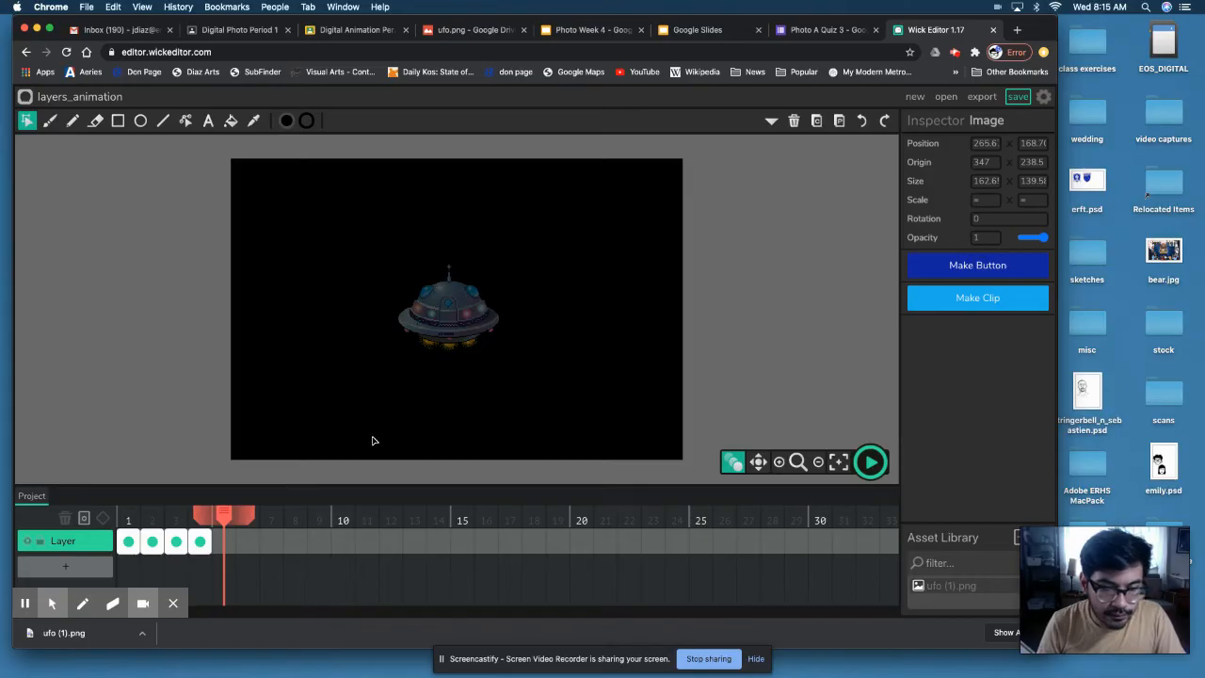
key(super+v)
drag(456, 141, 449, 360)
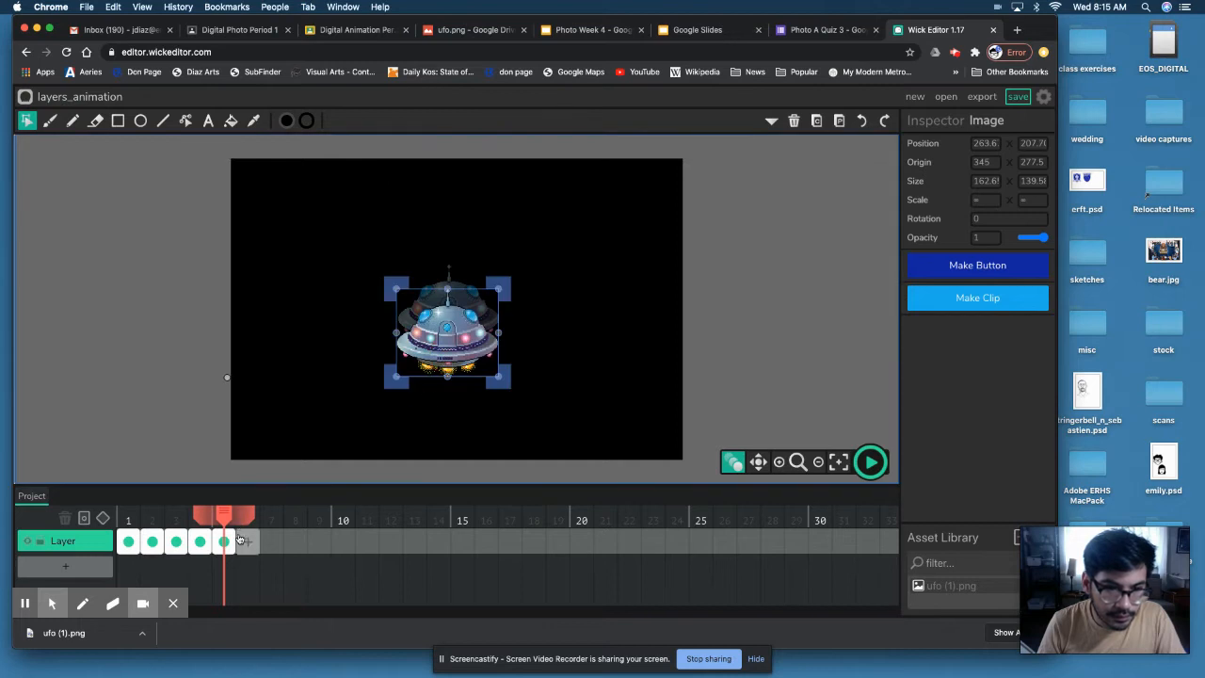
Paste the copied UFO into frame 6, position it at about x 263, y 226, and preview the animation
click(247, 540)
key(super+v)
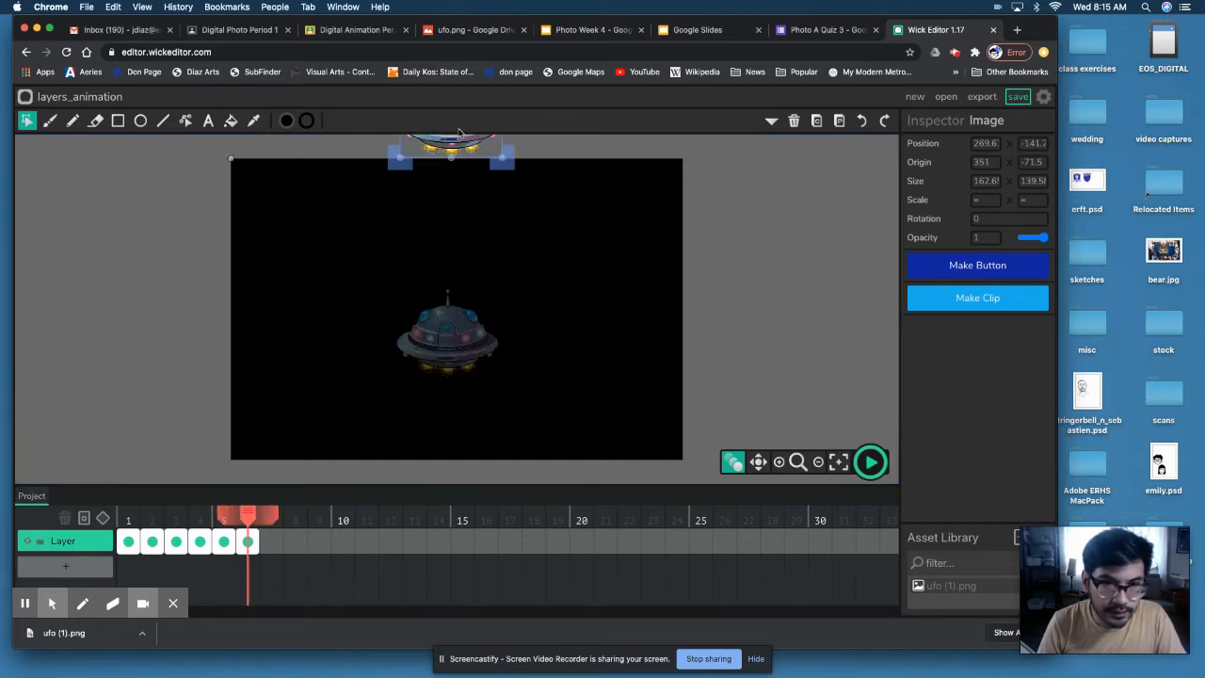
drag(456, 143, 457, 377)
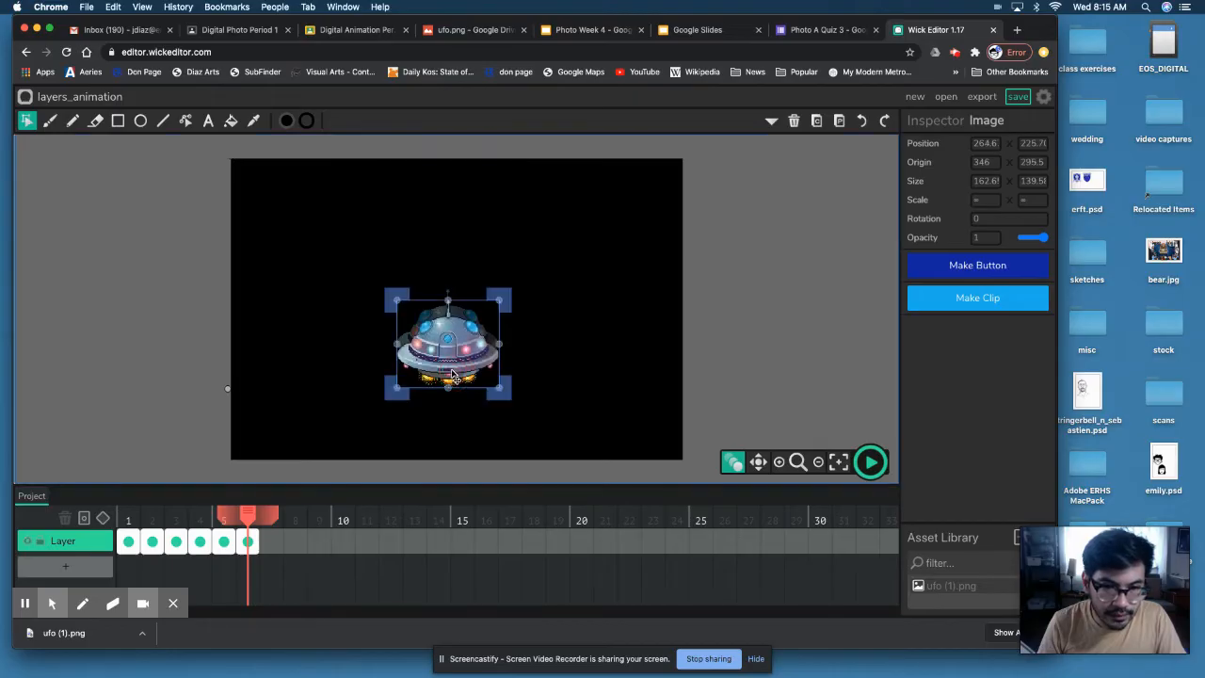
key(Left)
key(Left)
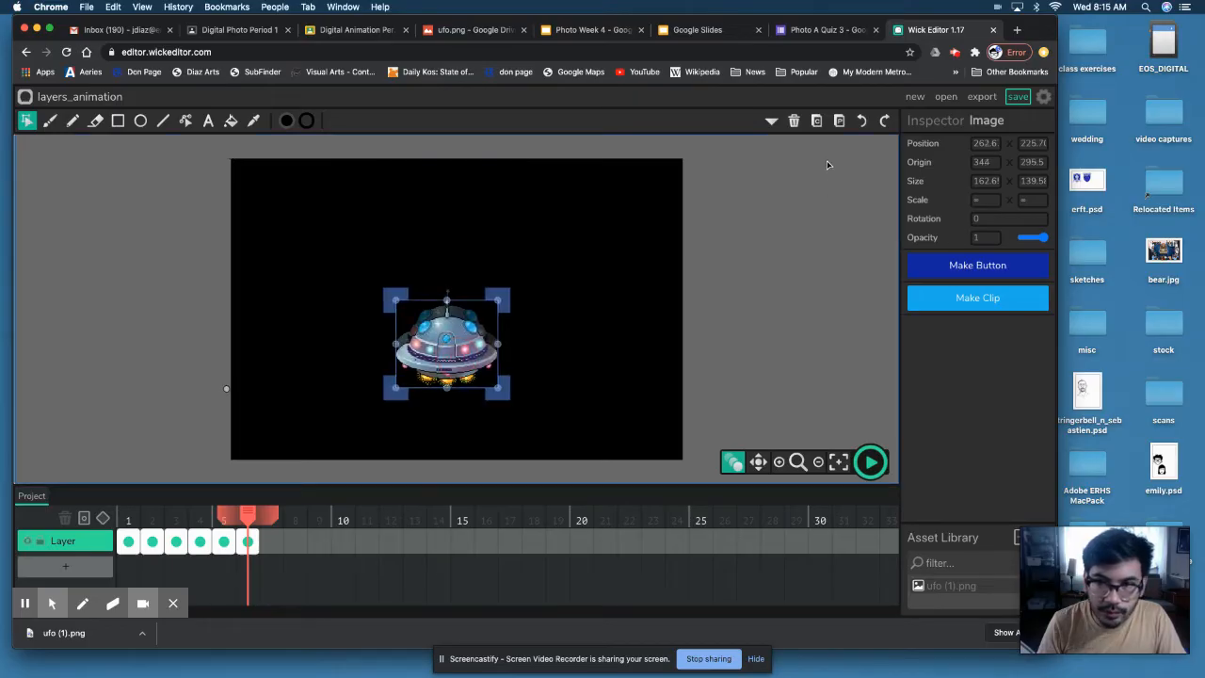
click(873, 467)
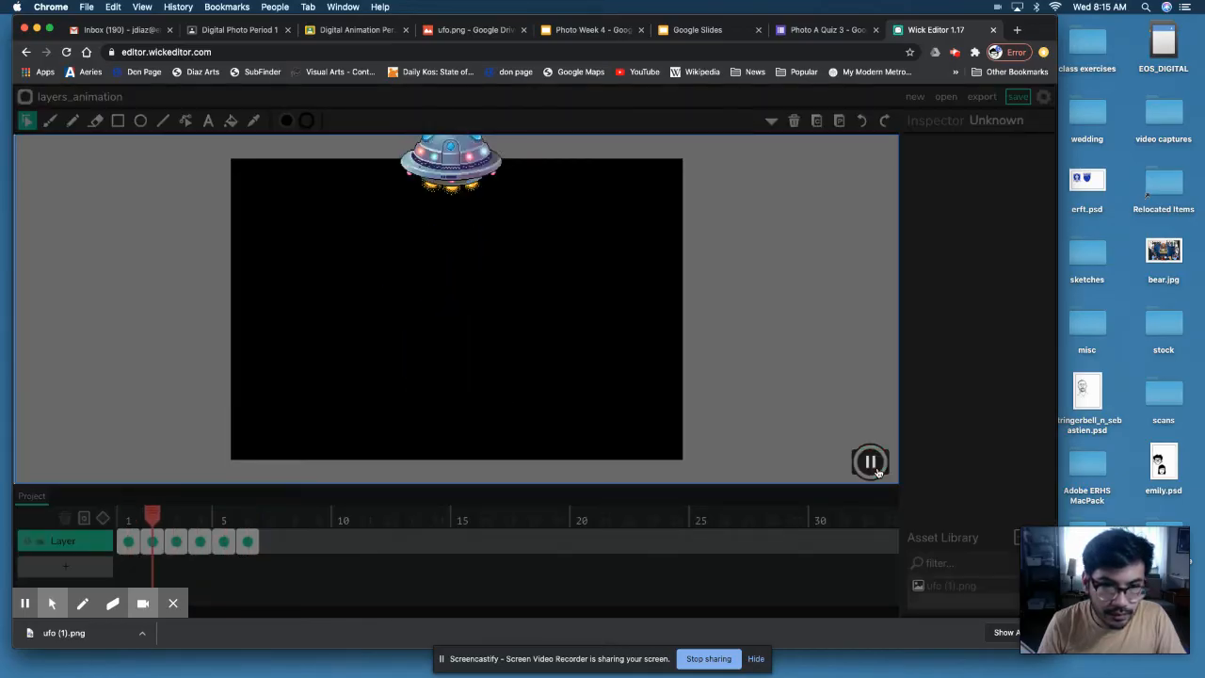
click(870, 462)
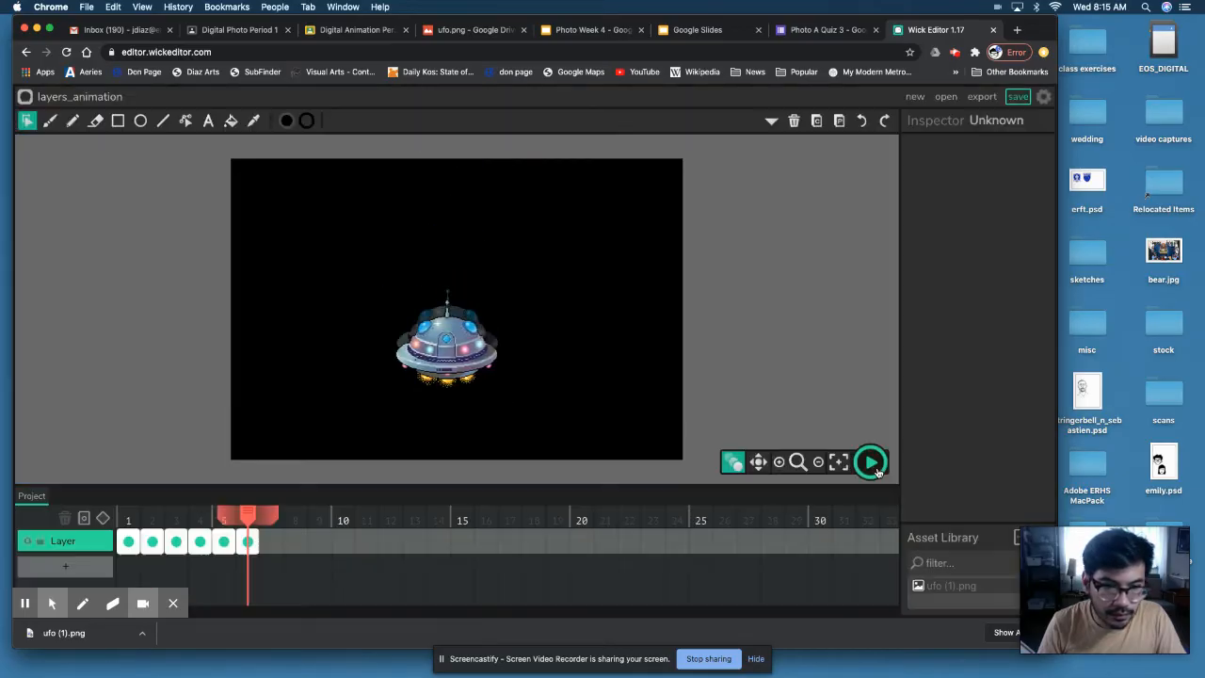
Move the UFO in frame 4 up to about x 267, y 152 and replay the animation
click(200, 517)
click(181, 519)
click(201, 518)
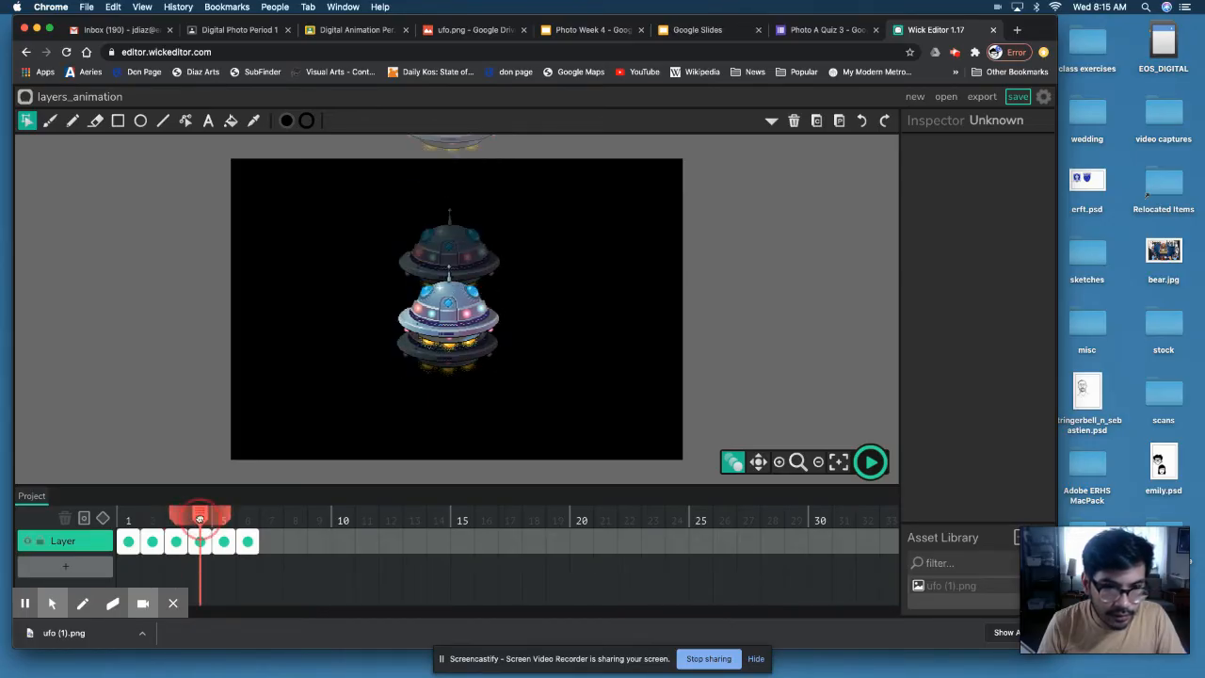
click(447, 325)
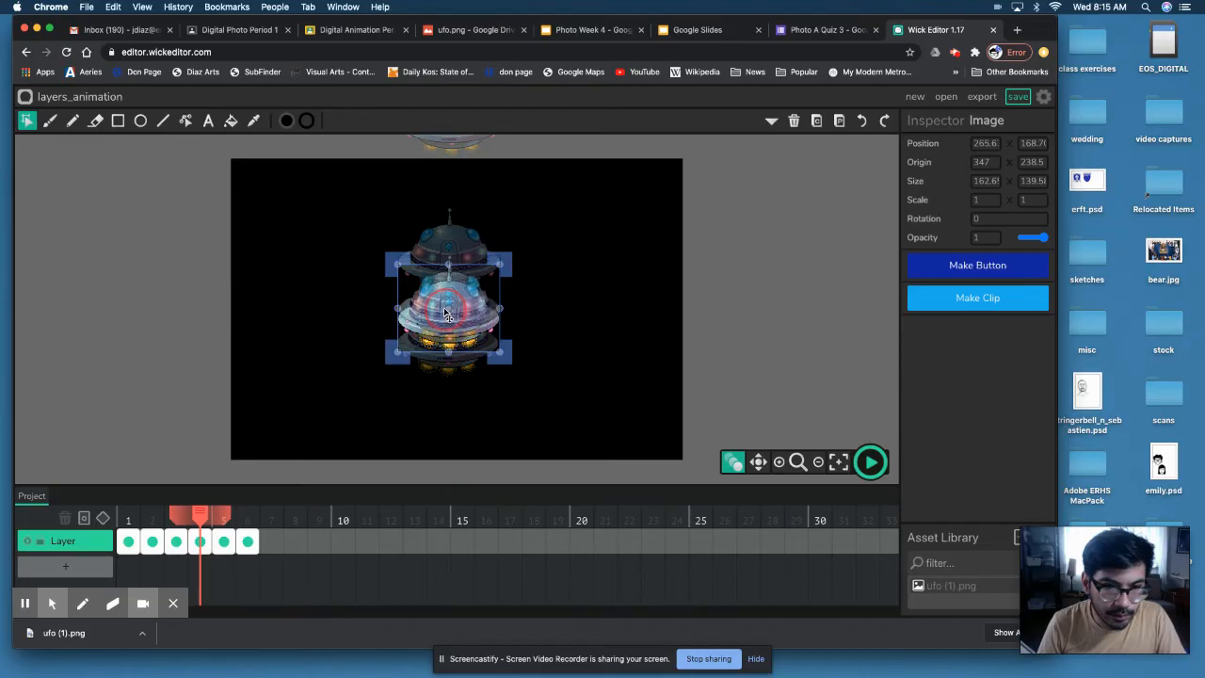
drag(446, 313, 447, 303)
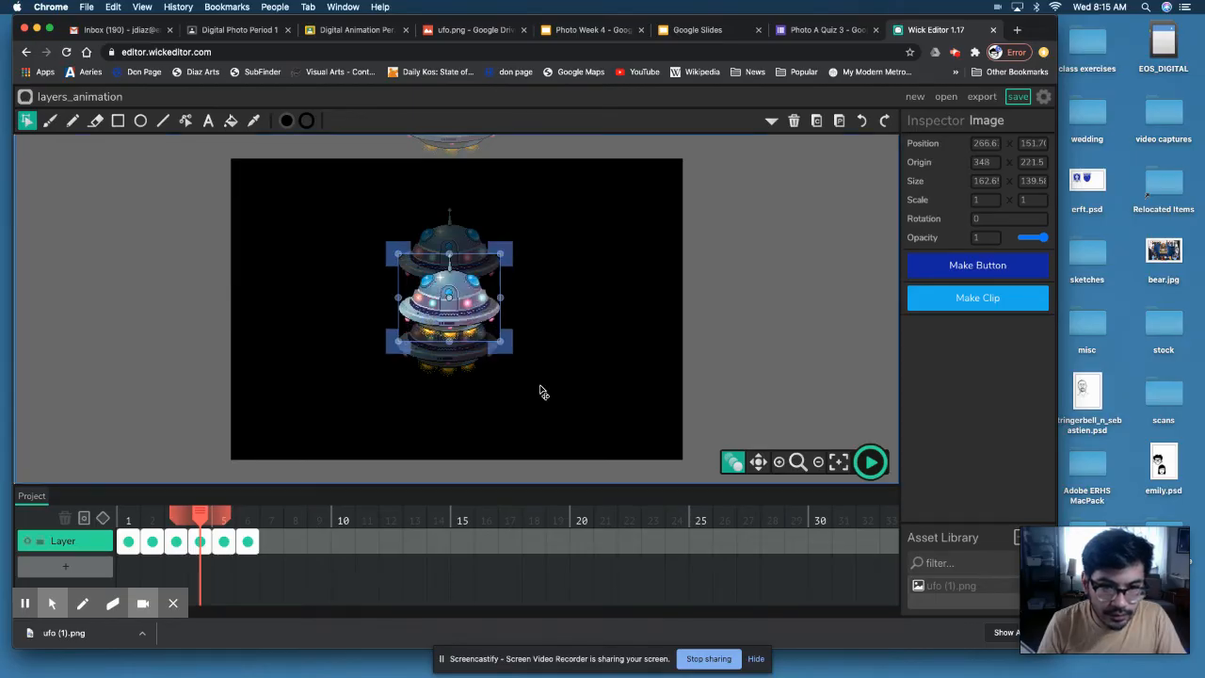
click(871, 461)
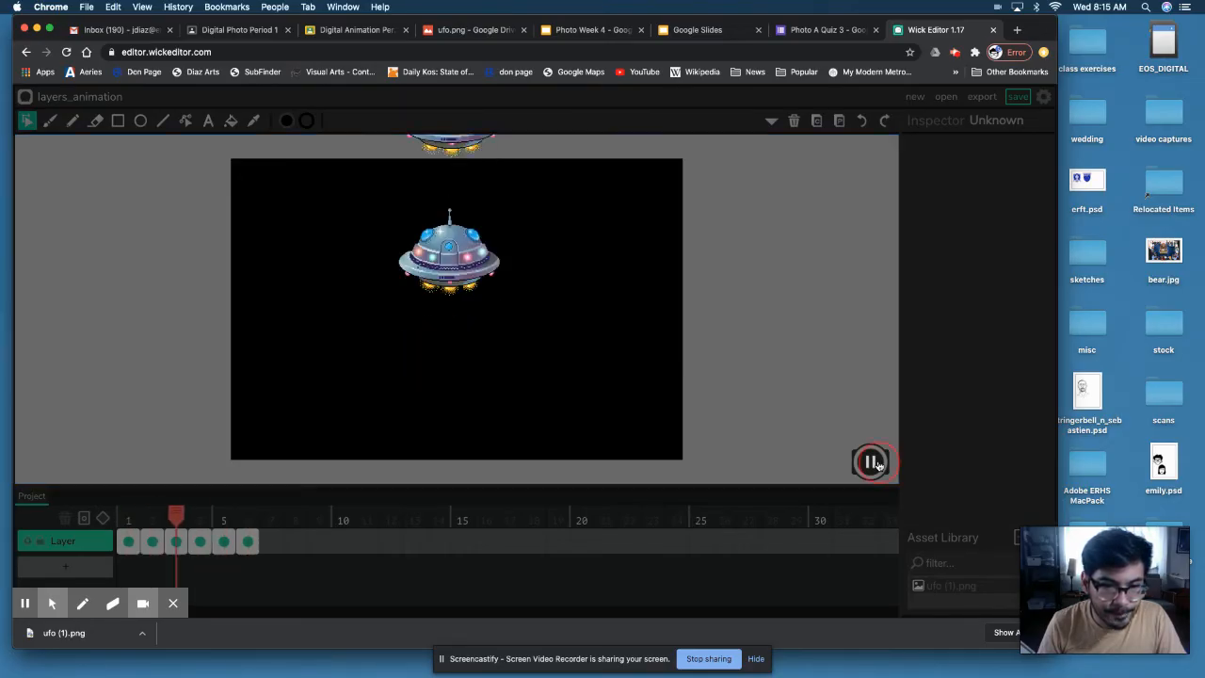
click(871, 461)
Copy the UFO from frame 6 and paste it at the same position into frames 7 to 10
drag(225, 515, 255, 520)
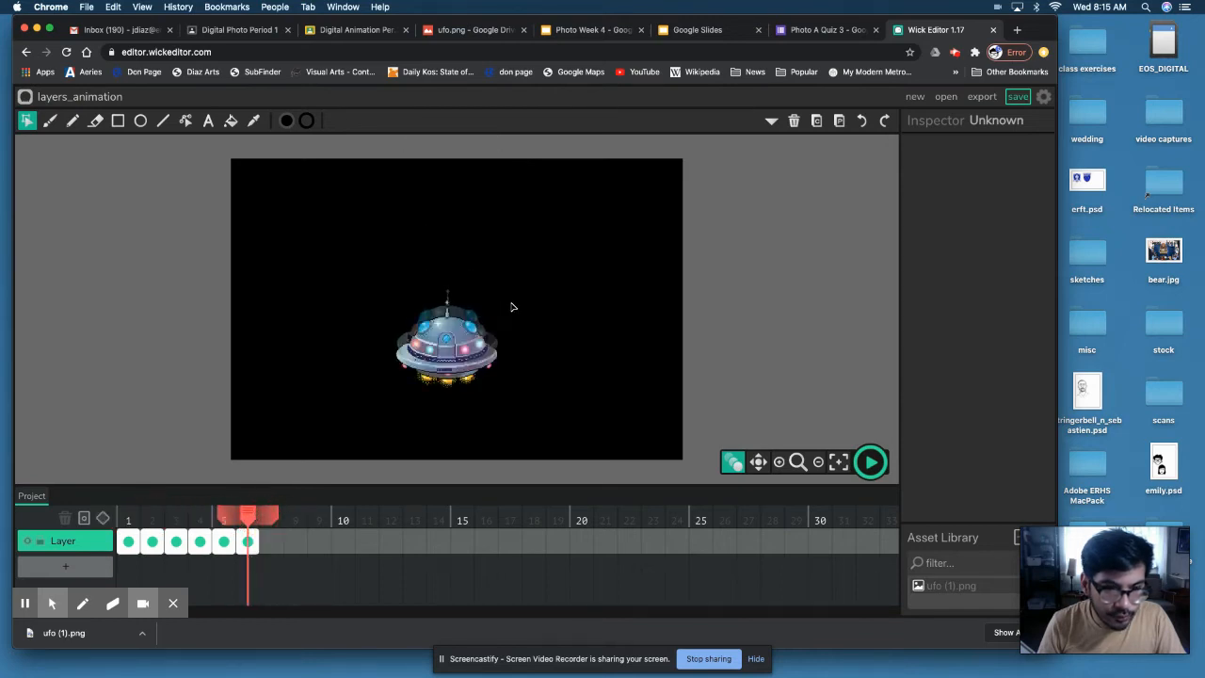
click(455, 335)
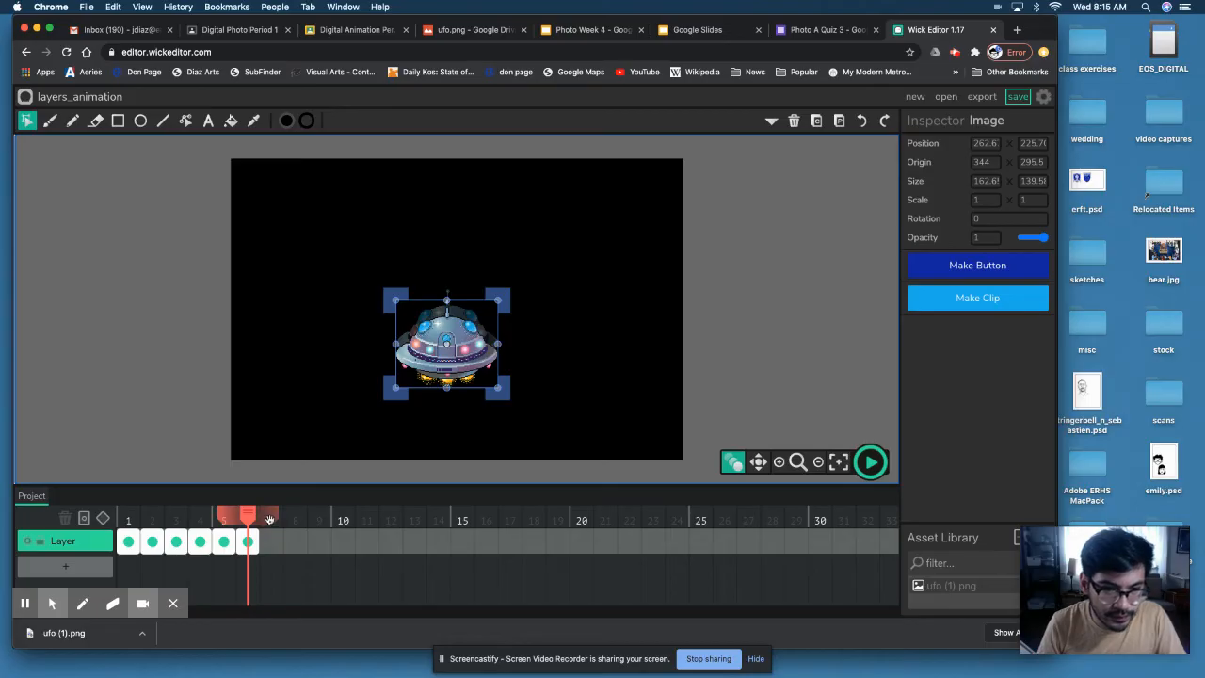
drag(248, 515, 271, 518)
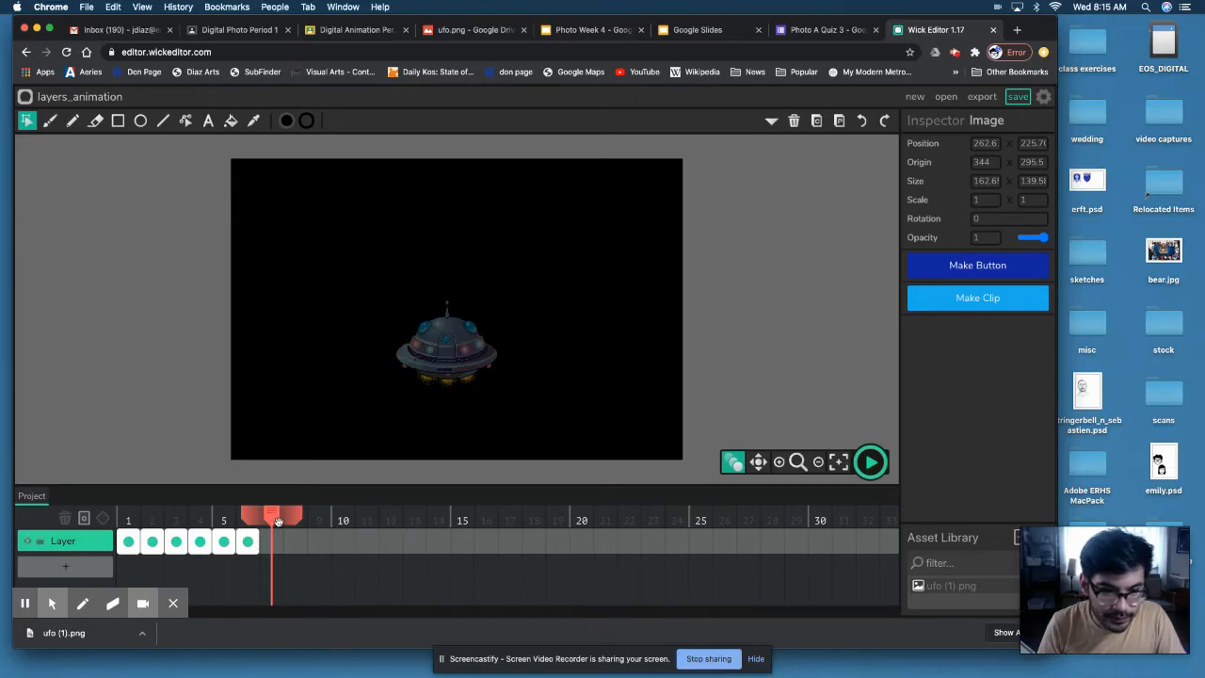
key(ctrl+v)
drag(275, 518, 340, 517)
key(ctrl+v)
key(ctrl+v)
key(ctrl+v)
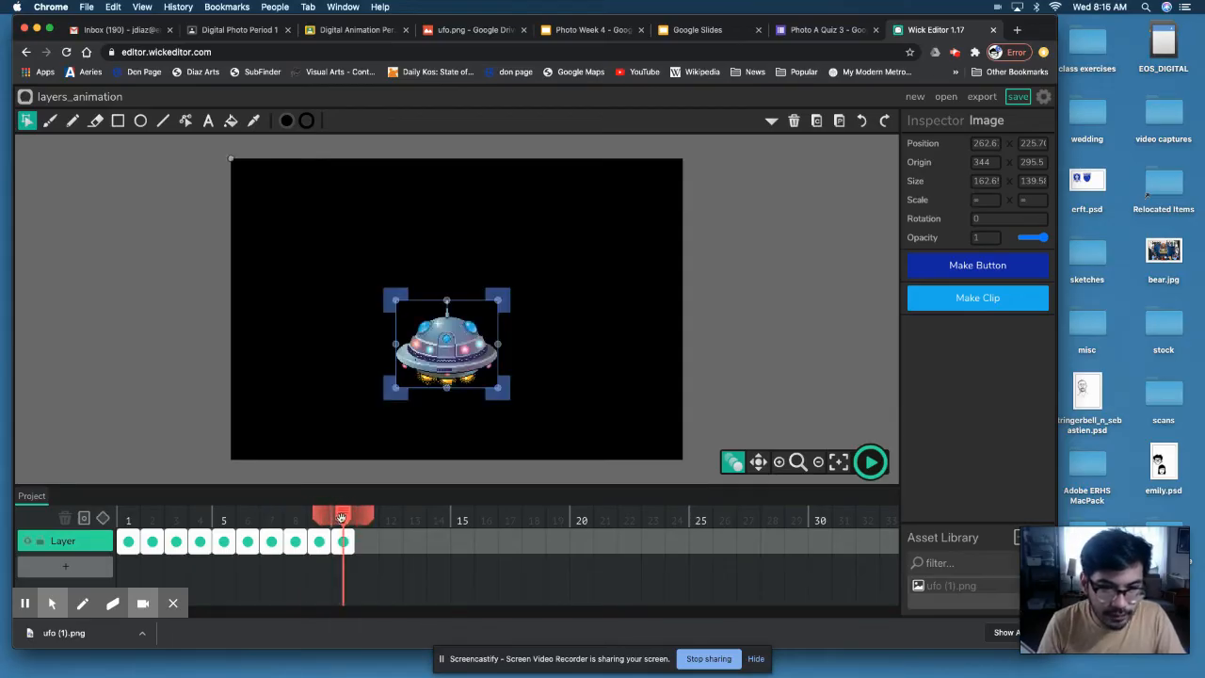
Paste the UFO at the same position into frames 11 to 14, with a preview of the animation after frame 13
drag(343, 516, 367, 516)
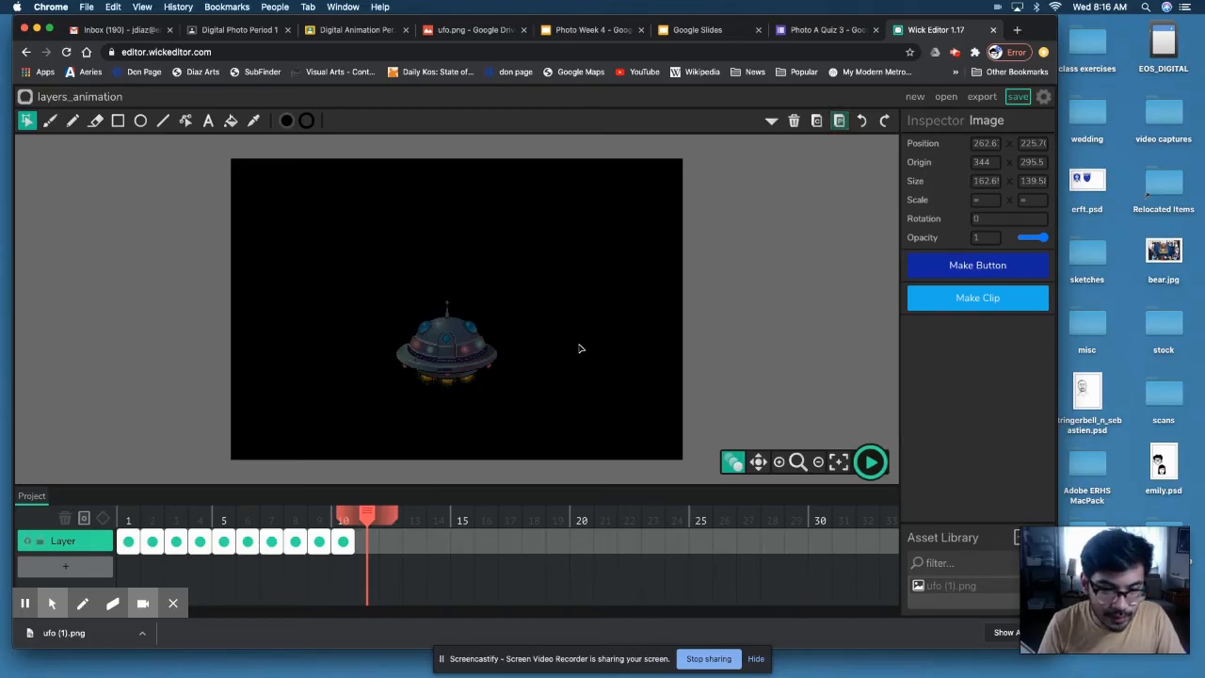
key(ctrl+v)
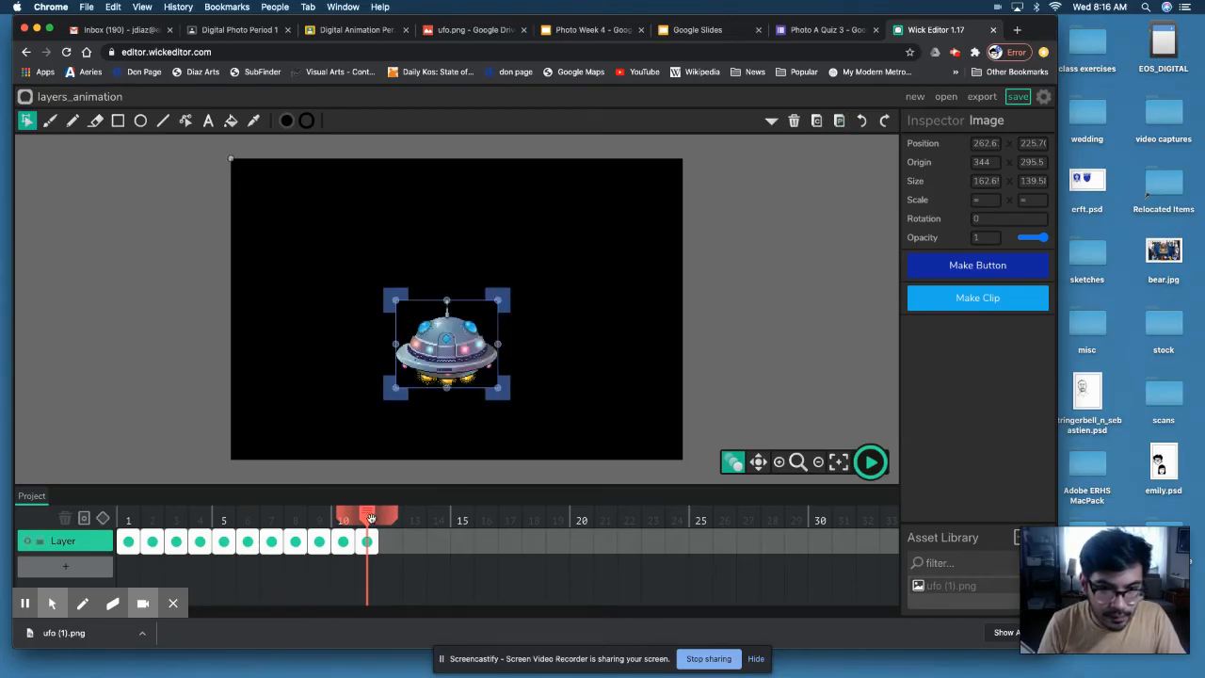
drag(370, 518, 411, 518)
key(ctrl+v)
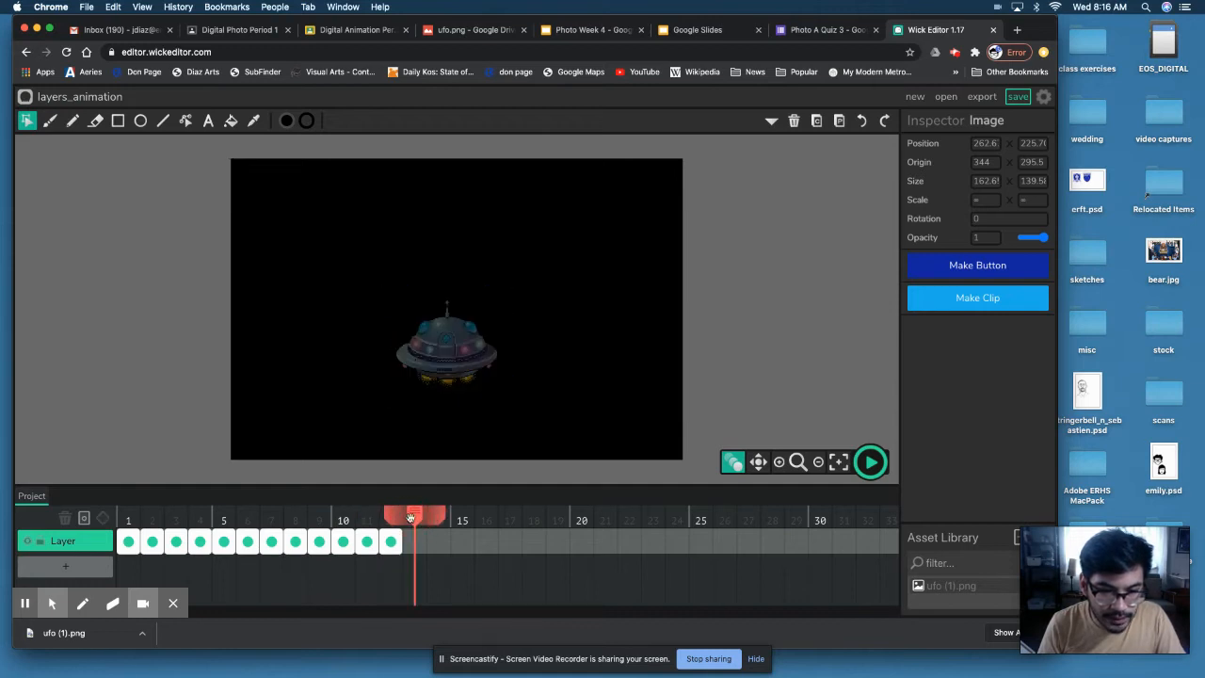
key(ctrl+v)
click(866, 463)
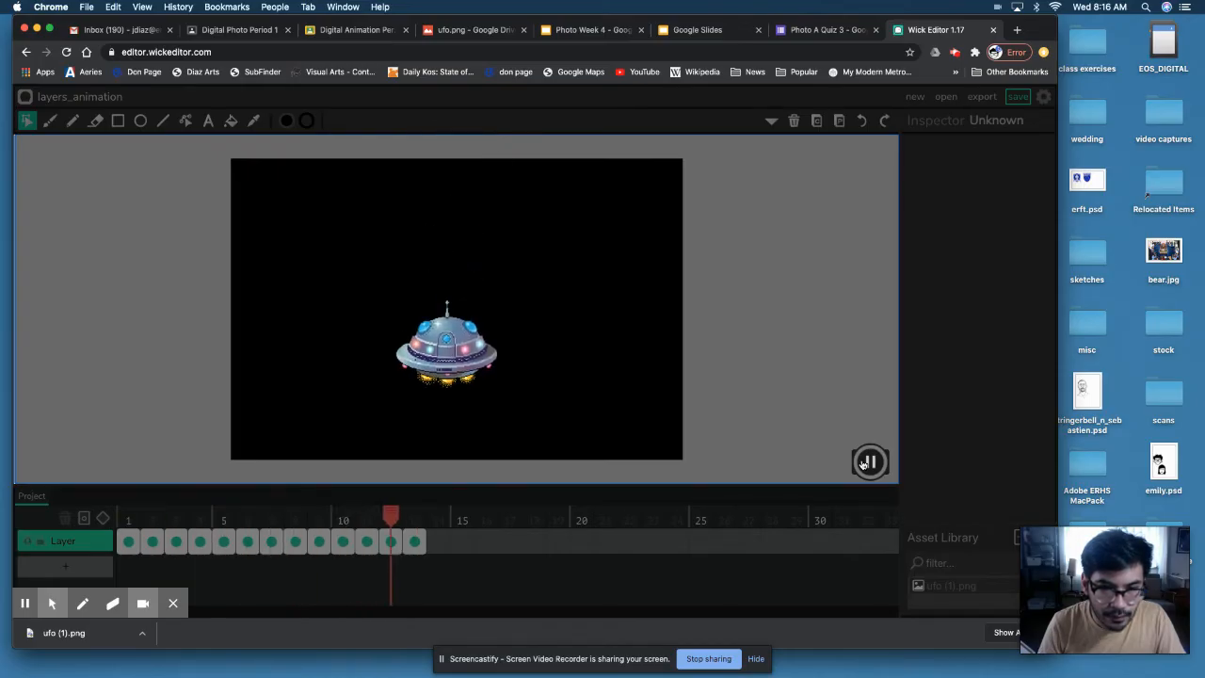
click(863, 463)
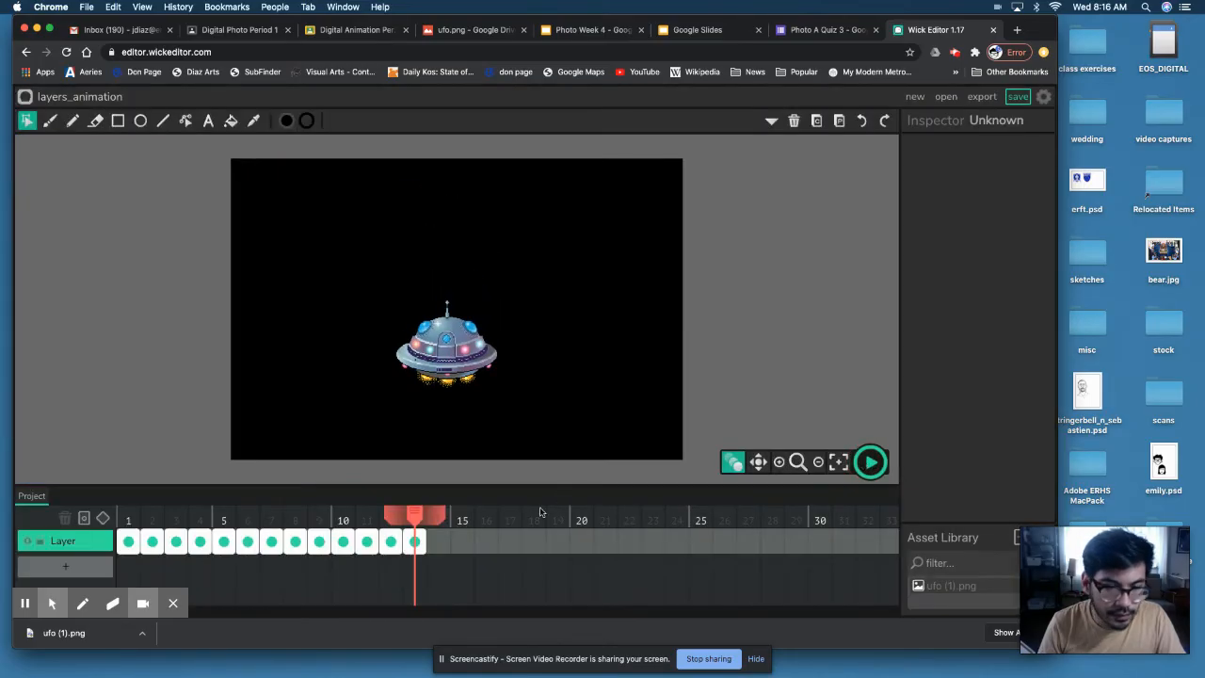
drag(413, 516, 429, 517)
key(super+v)
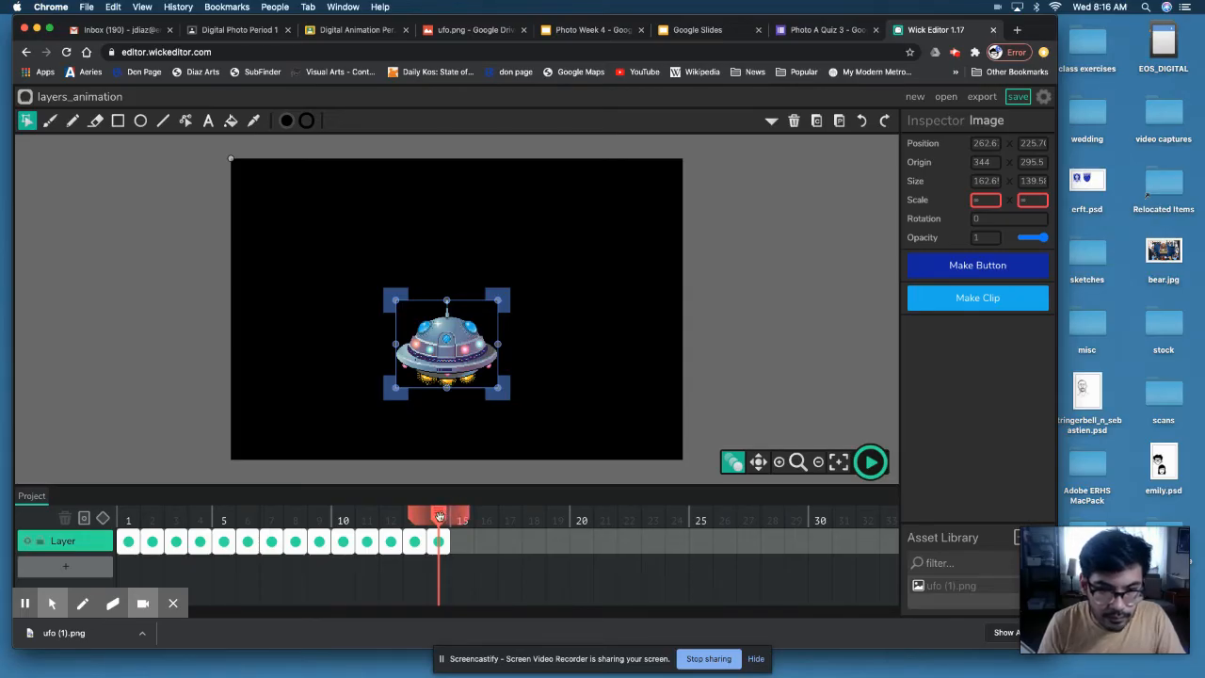
Delete frames 14 back to 7 from the layer and return the playhead to frame 5
drag(440, 515, 390, 552)
click(440, 541)
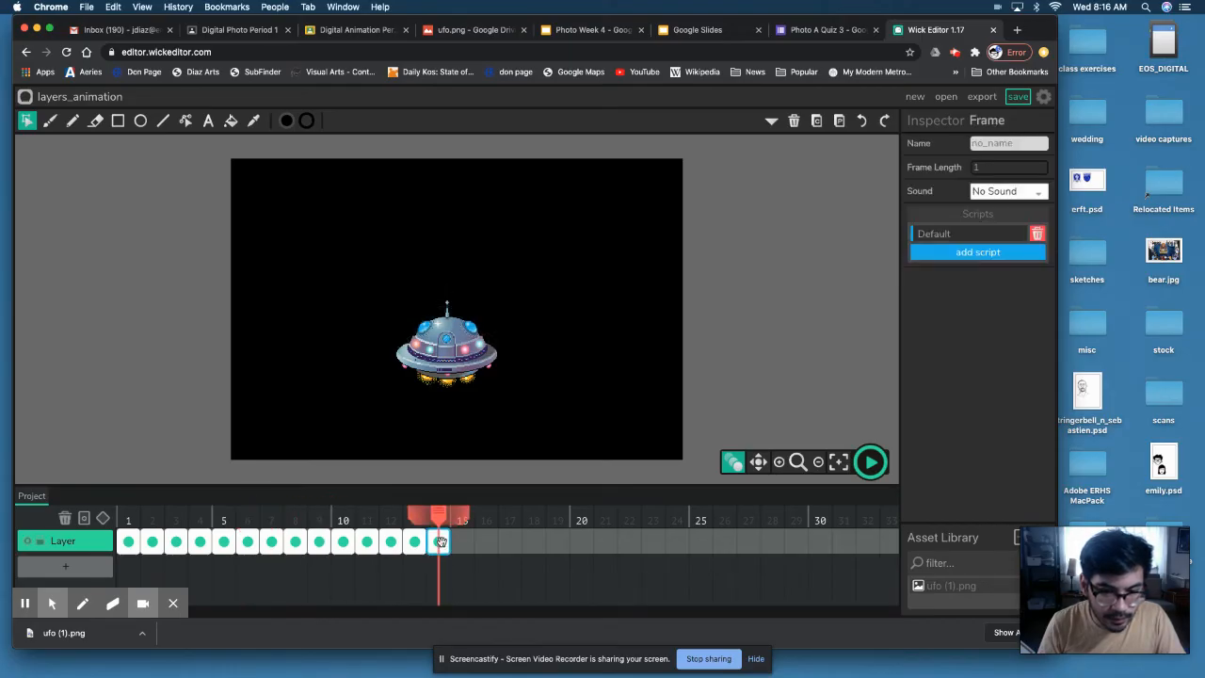
key(Delete)
click(414, 541)
key(Delete)
click(396, 541)
key(Delete)
click(366, 541)
key(Delete)
click(344, 541)
key(Delete)
click(320, 541)
key(Delete)
click(295, 541)
key(Delete)
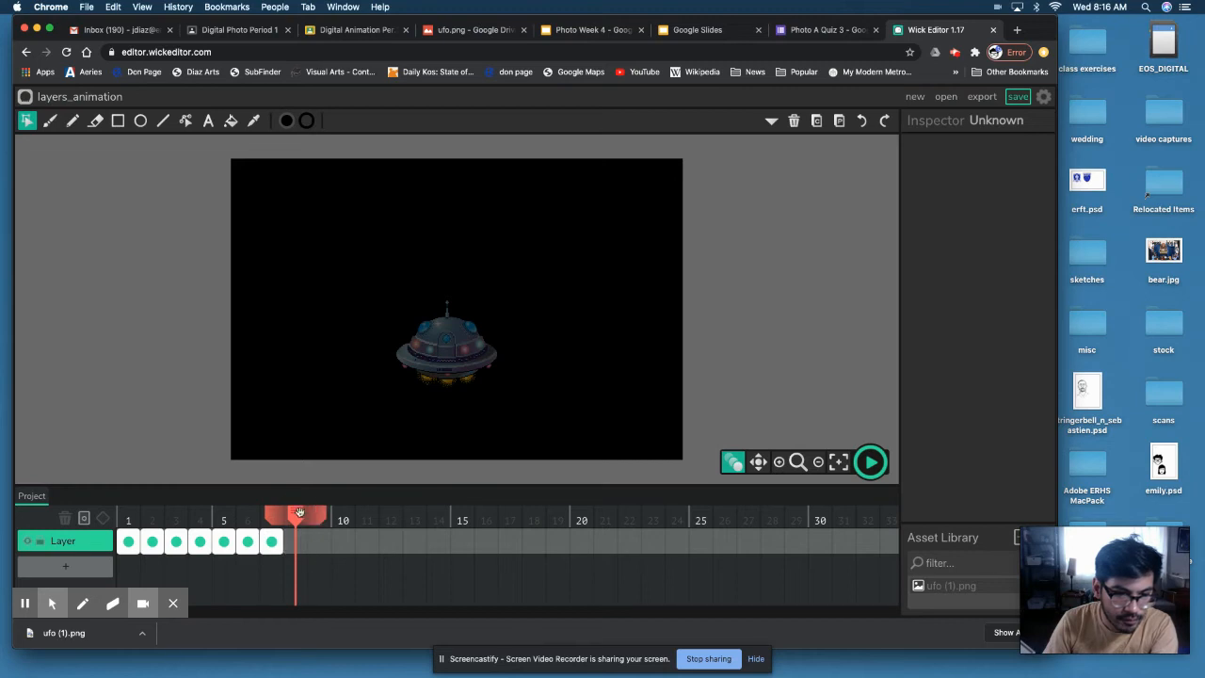
click(275, 515)
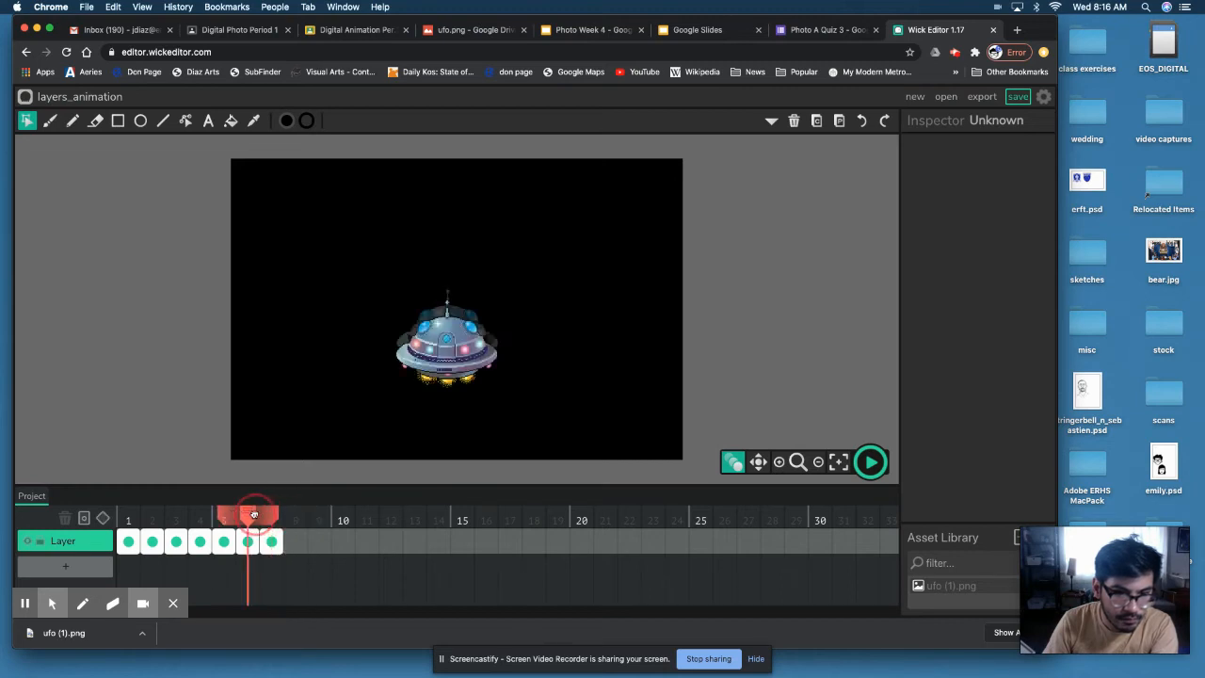
click(273, 541)
key(Delete)
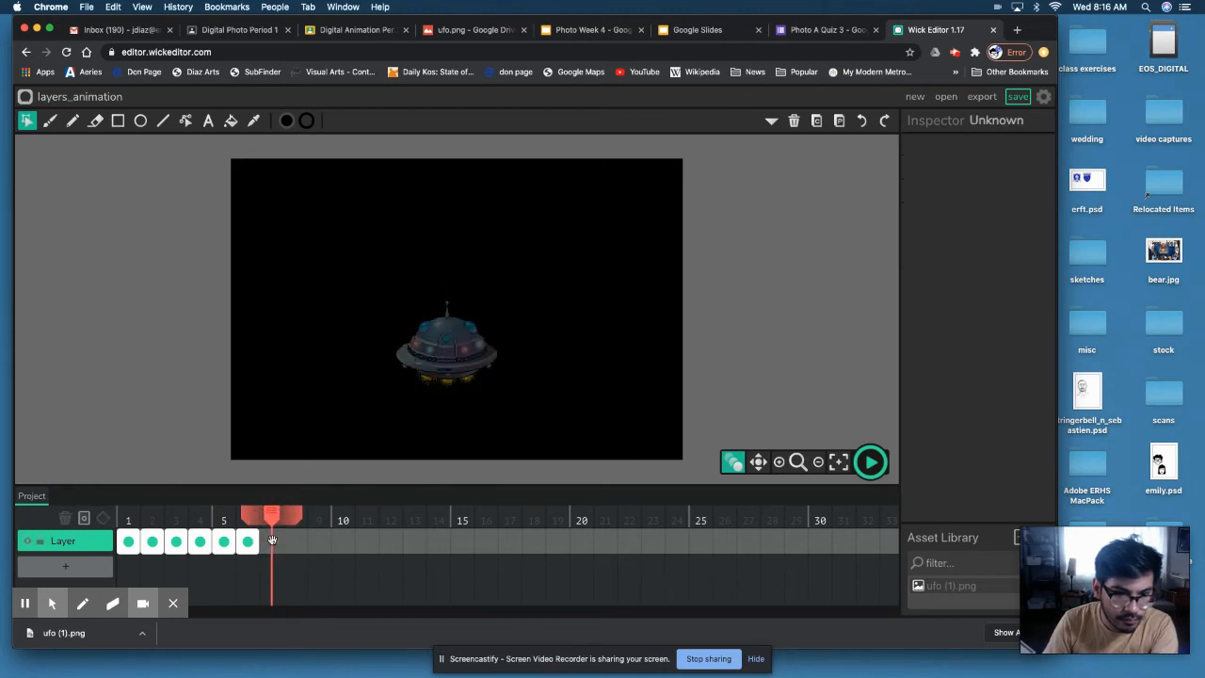
drag(270, 514, 250, 516)
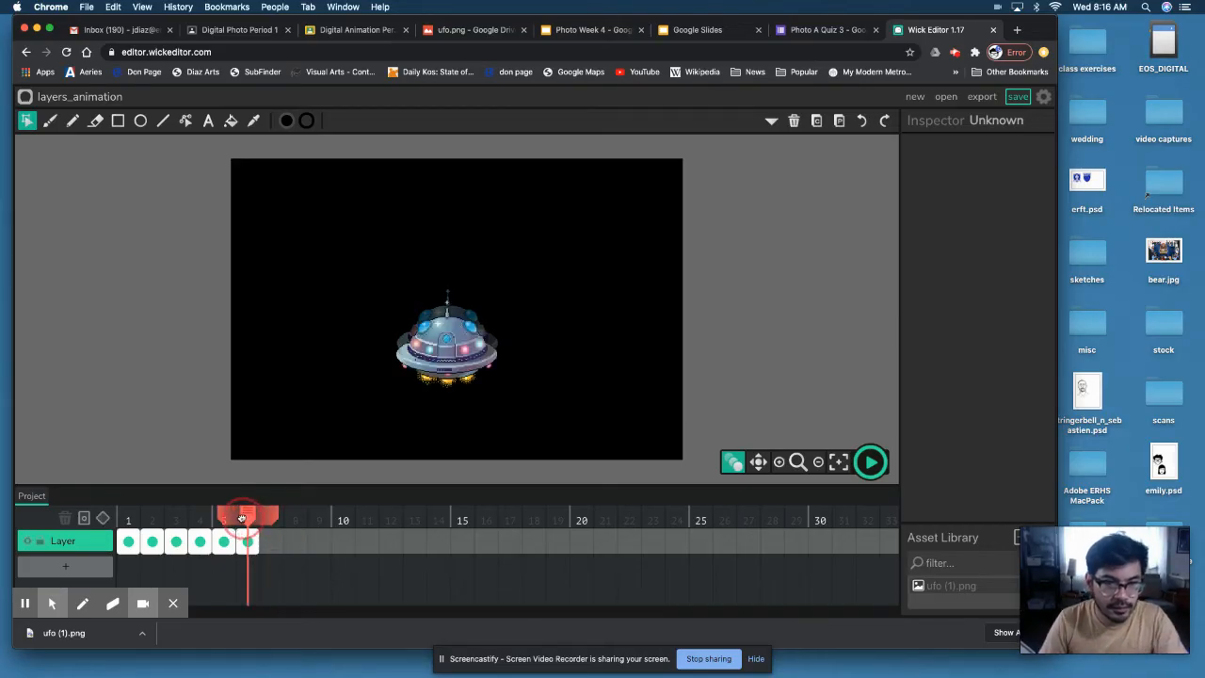
drag(233, 517, 223, 517)
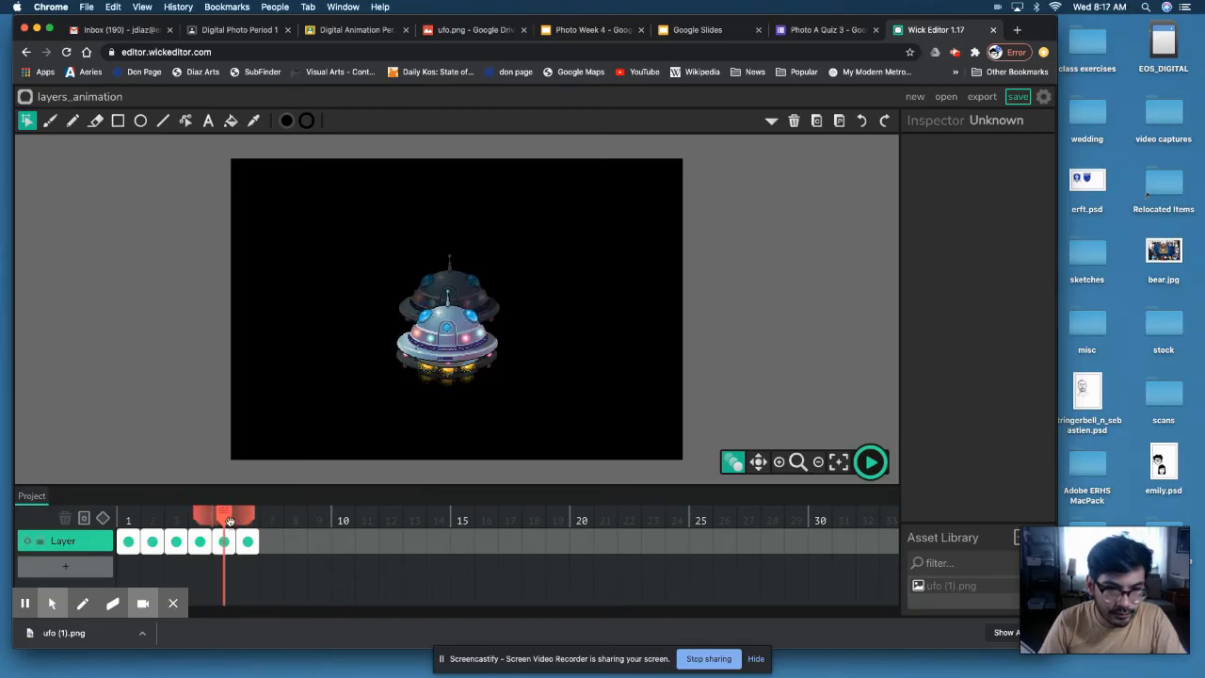
Delete frame 6 from the layer and return the playhead to frame 5
click(246, 538)
key(Delete)
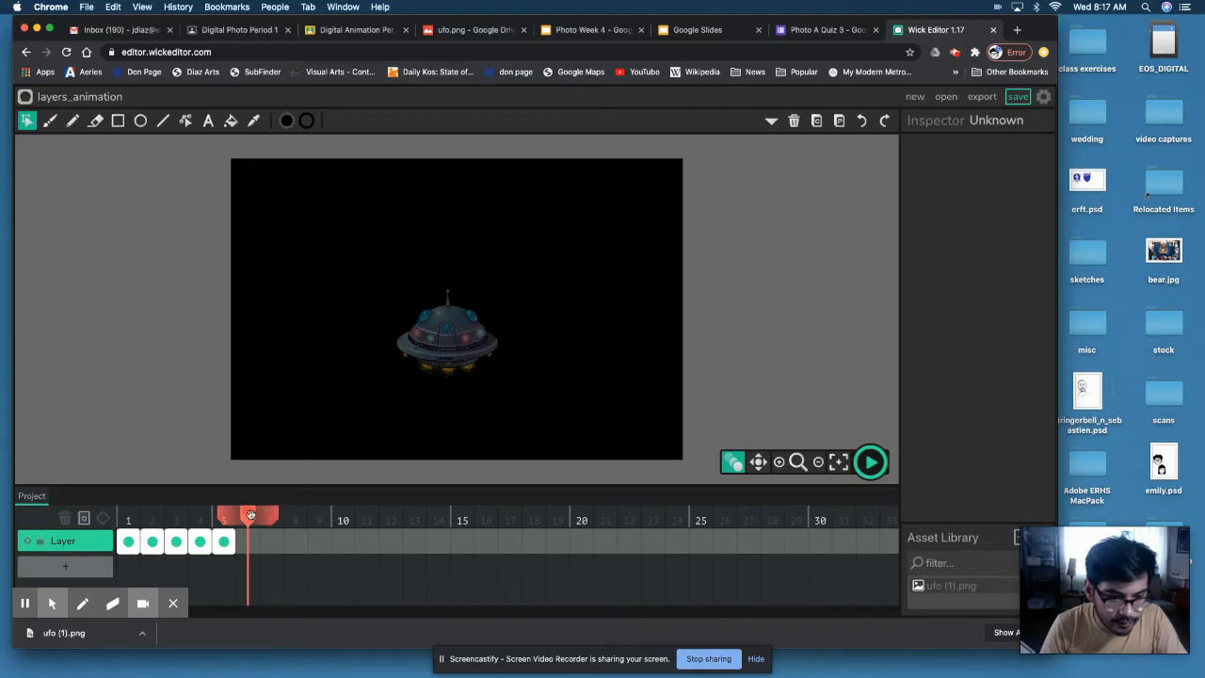
drag(251, 516, 227, 517)
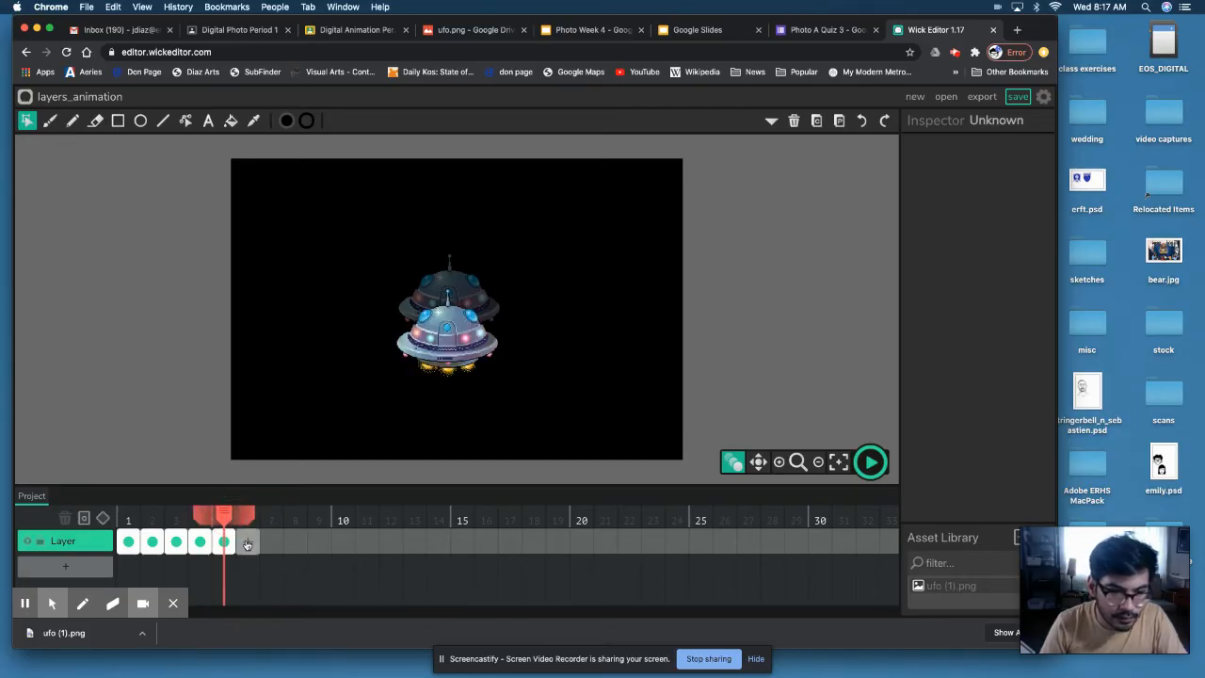
Move the UFO in frame 5 up to about x 268, y 190 and copy it
click(449, 334)
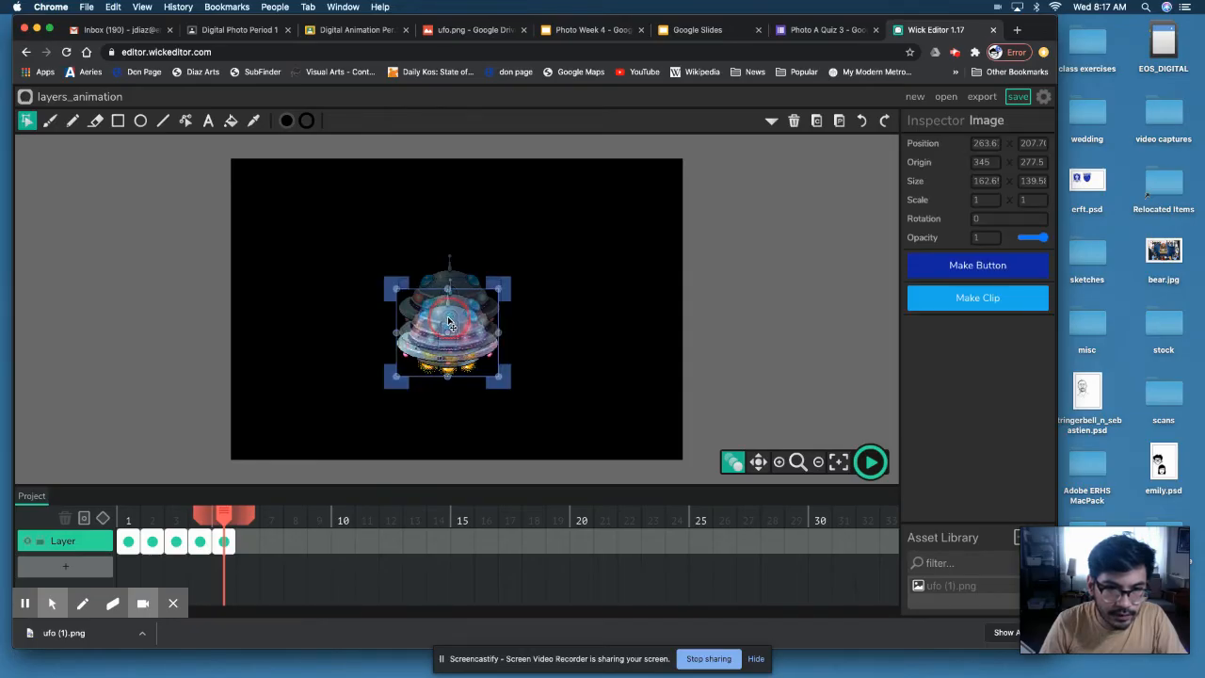
drag(449, 323, 451, 312)
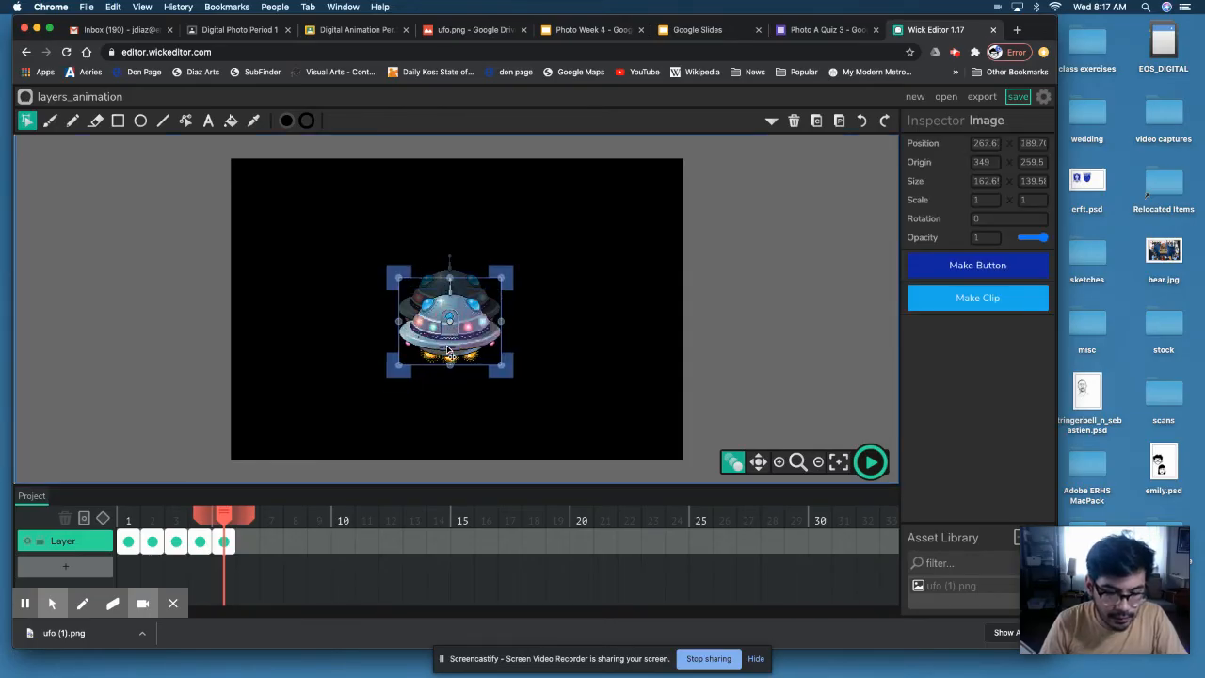
click(224, 541)
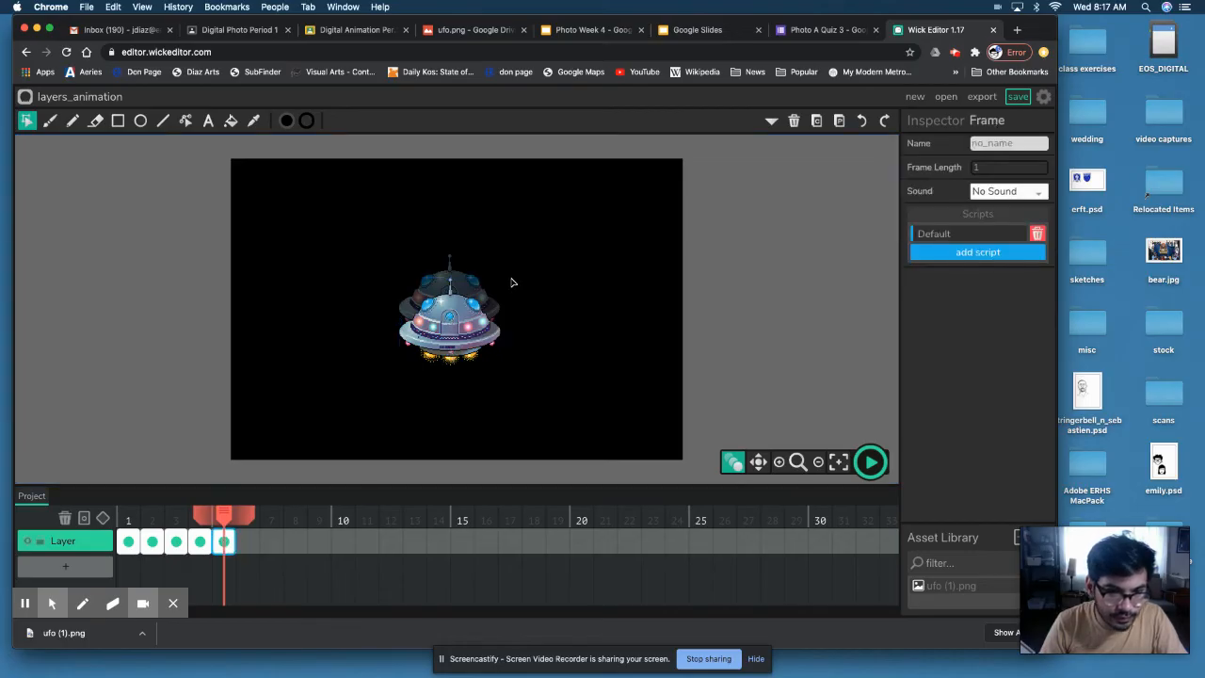
click(475, 318)
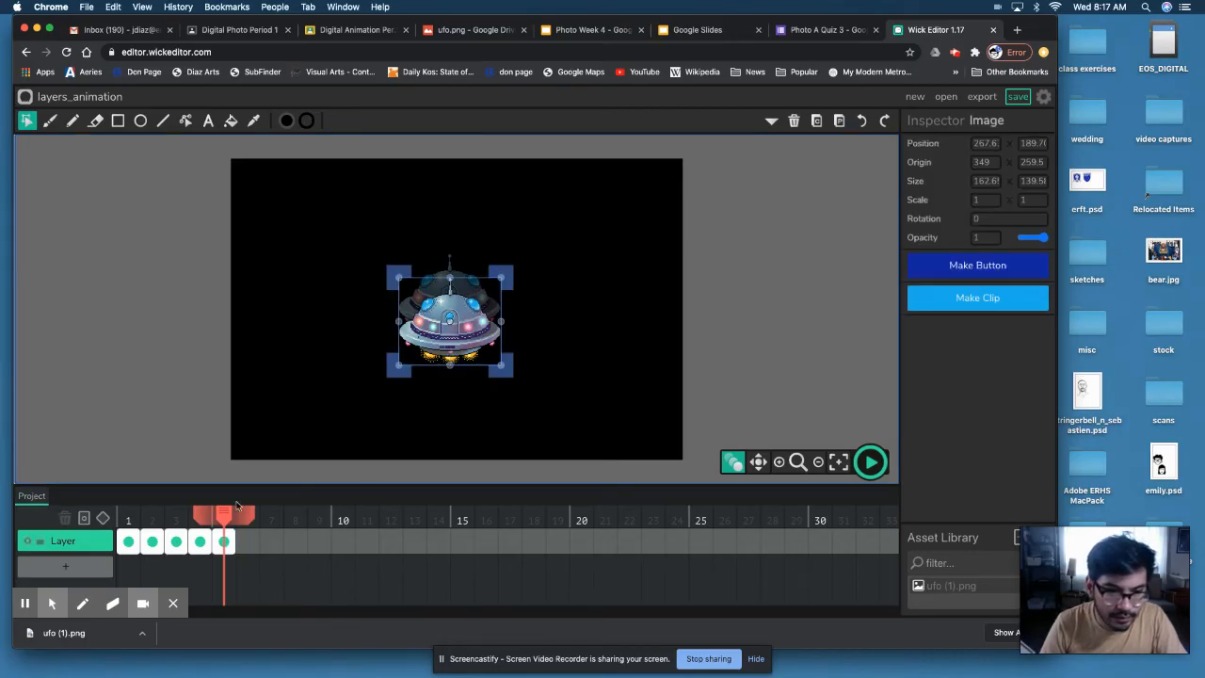
Paste the UFO at the same position into frames 6 to 15 and preview the animation
drag(228, 524, 439, 516)
key(super+v)
key(super+v)
key(super+v)
key(super+v)
key(super+v)
key(super+v)
key(super+v)
key(super+v)
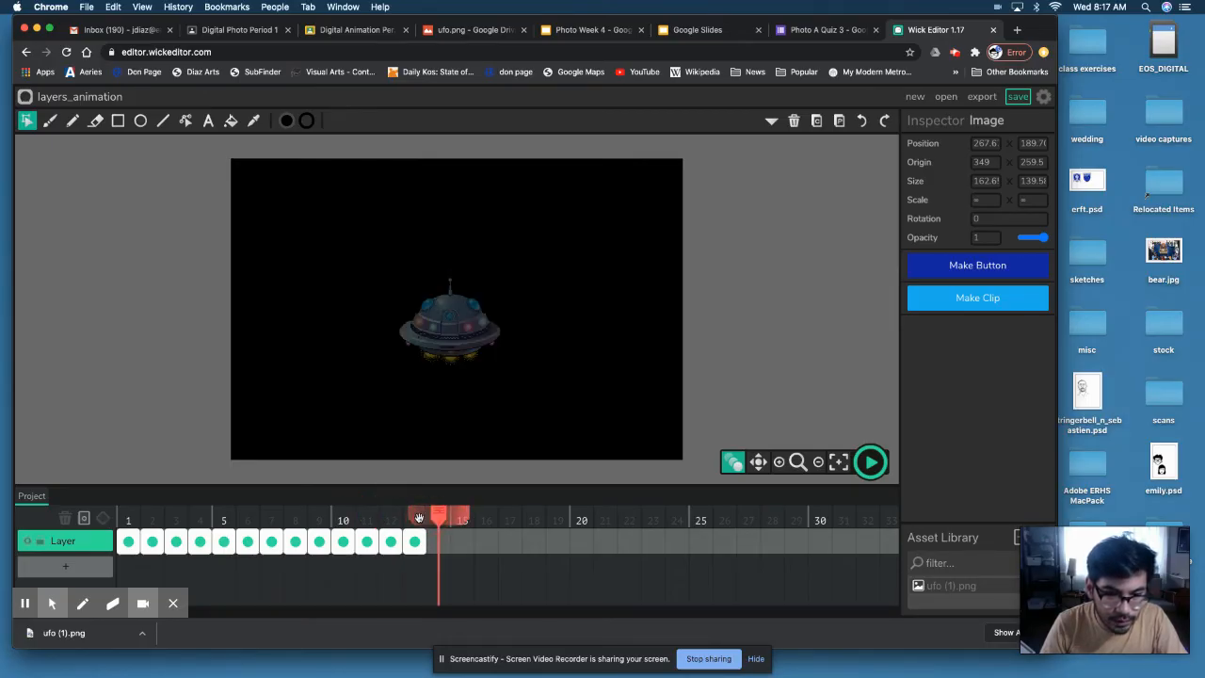
key(super+v)
drag(478, 517, 470, 515)
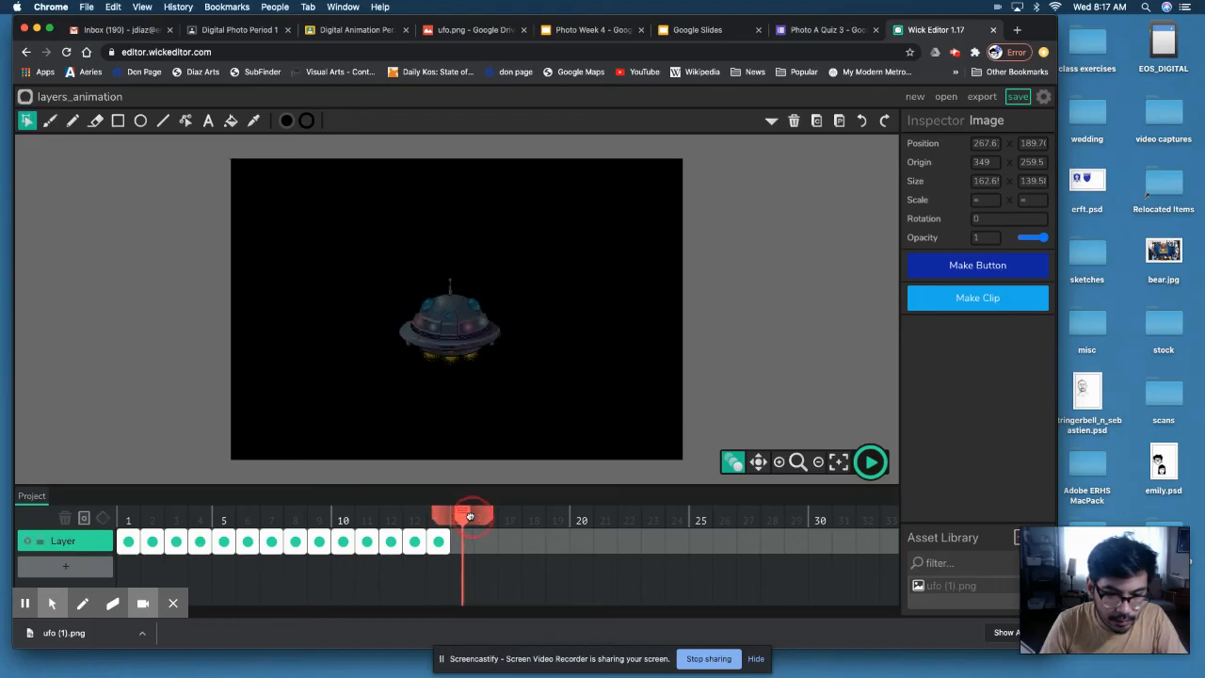
key(ctrl+v)
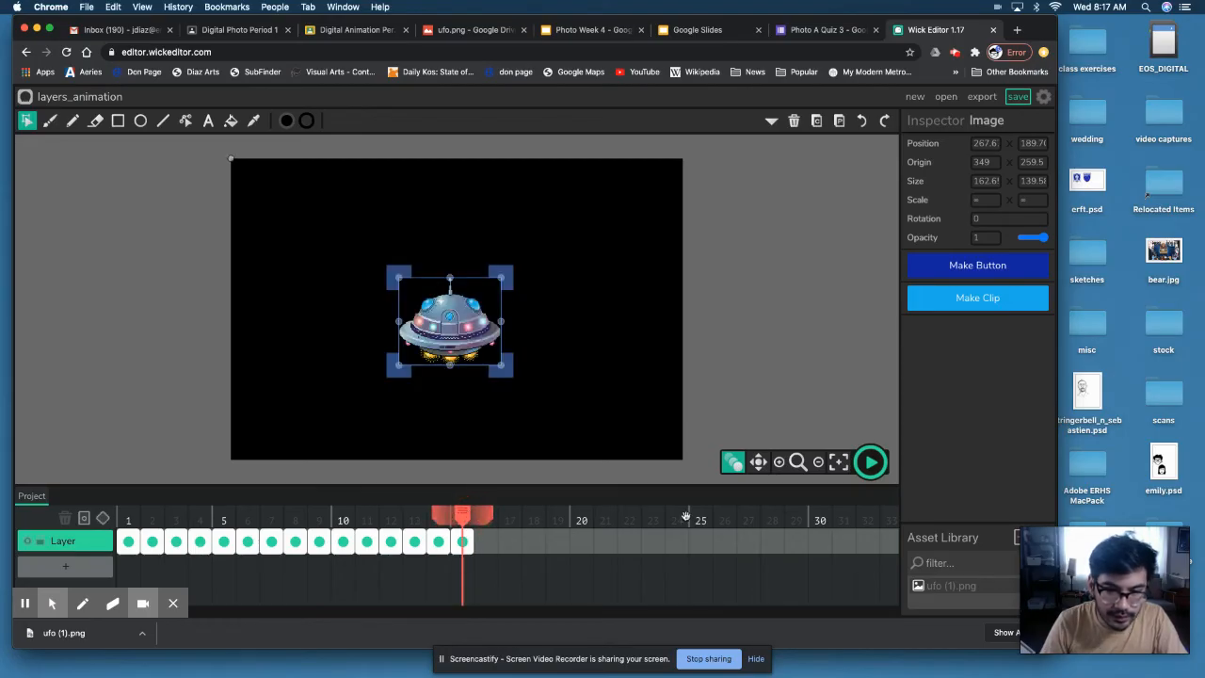
click(873, 465)
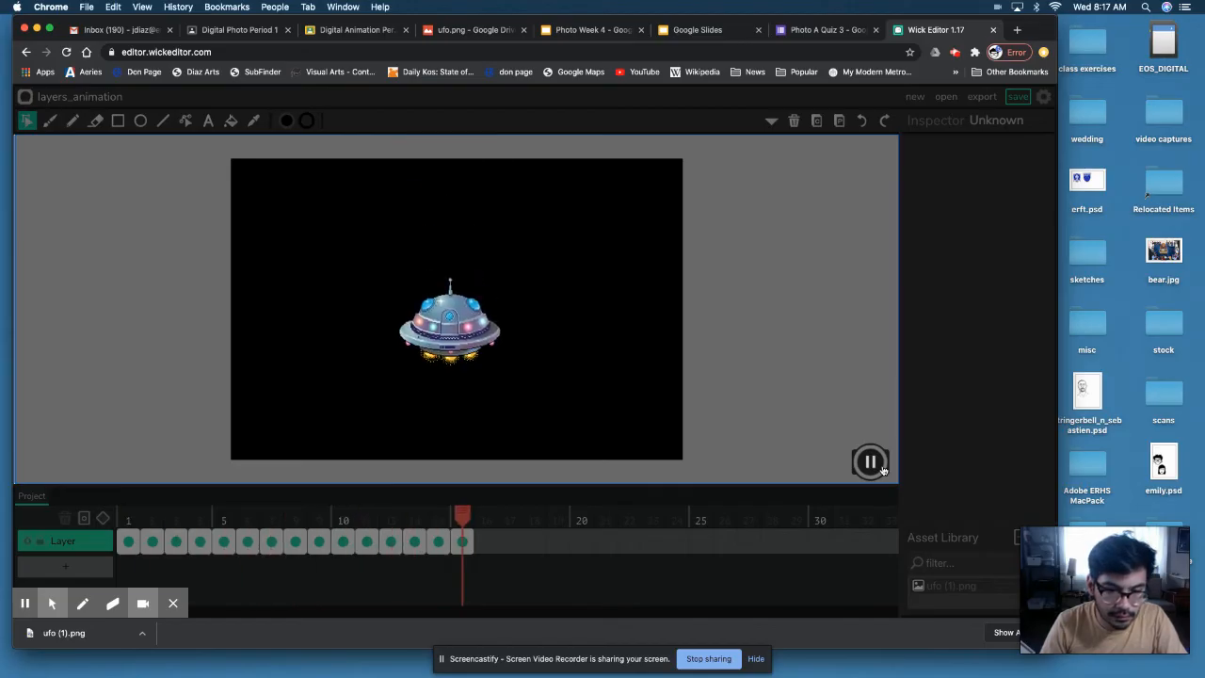
click(881, 469)
Paste the UFO at the same position into frames 16 and 17
drag(224, 514, 479, 516)
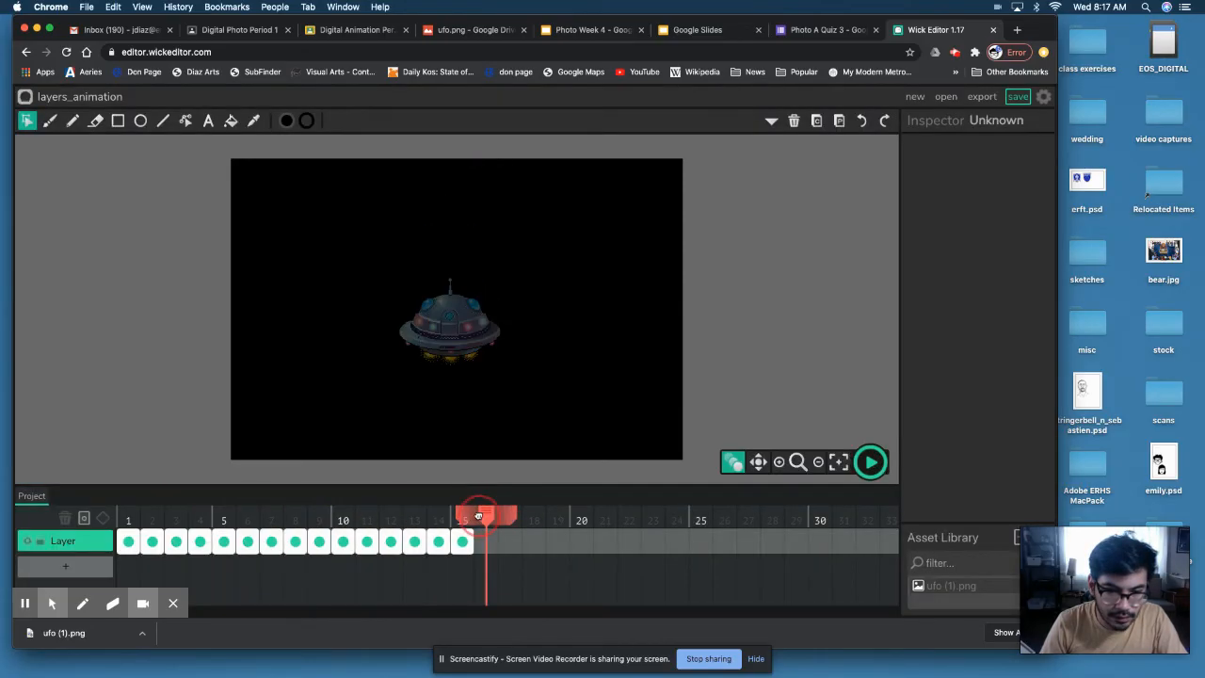
key(ctrl+v)
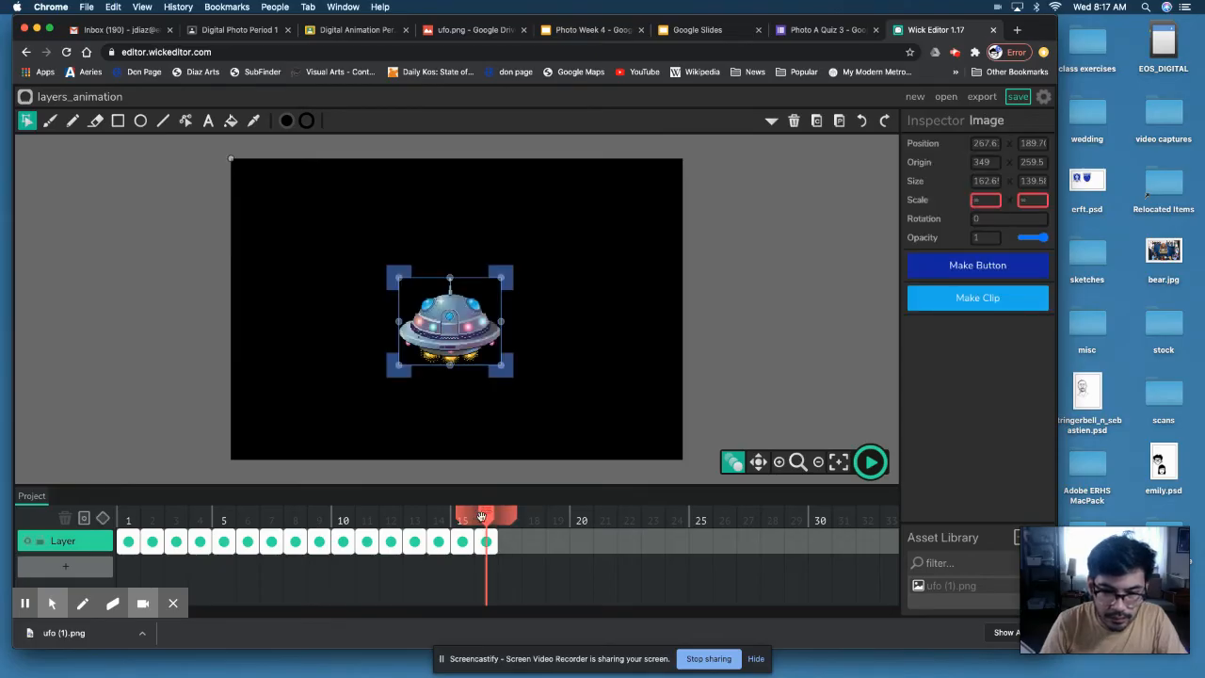
mouse_move(488, 516)
mouse_down()
mouse_move(511, 516)
mouse_move(439, 516)
mouse_move(500, 515)
mouse_up()
key(ctrl+v)
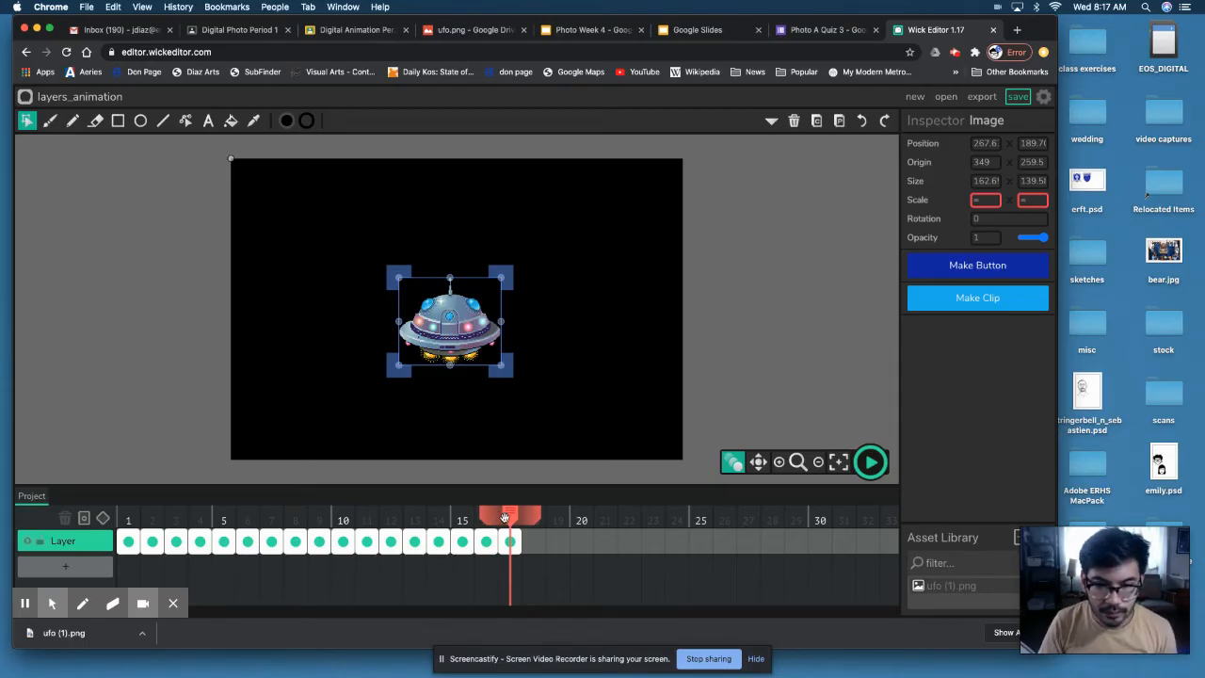
Paste the UFO into frames 18 and 19, raising it to about x 268, y 151 and about x 270, y 113
mouse_move(511, 516)
mouse_down()
mouse_move(533, 516)
mouse_move(465, 522)
mouse_move(532, 519)
mouse_up()
click(531, 518)
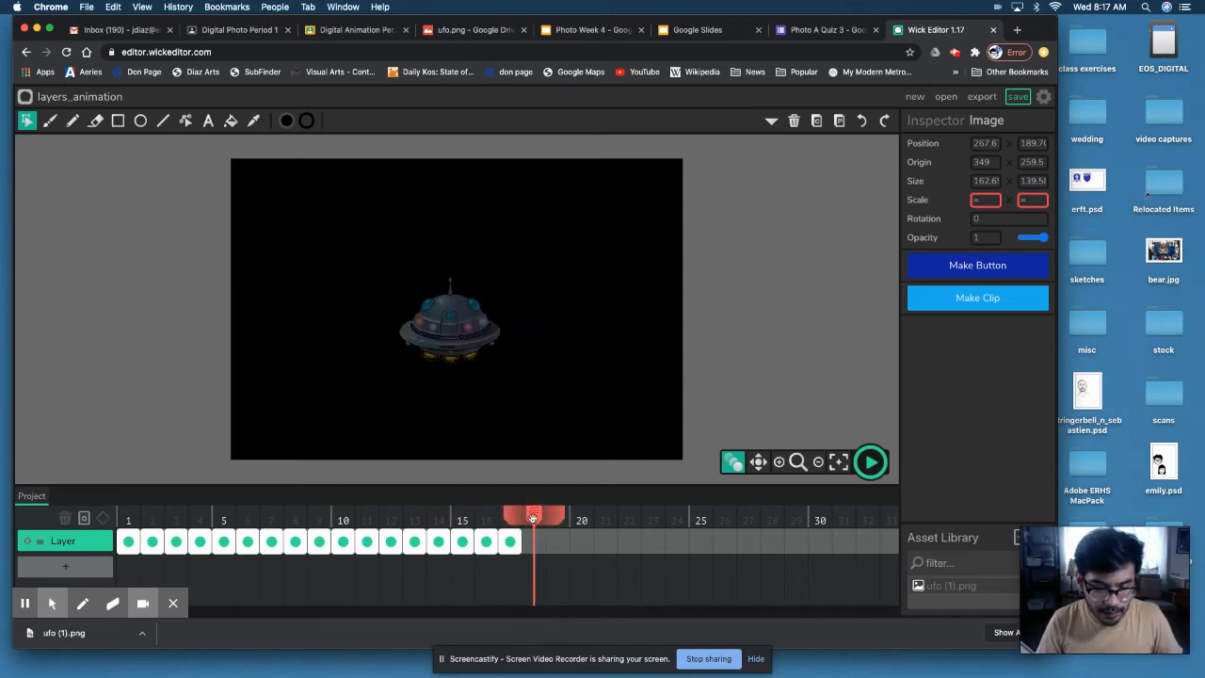
key(ctrl+v)
drag(454, 321, 456, 300)
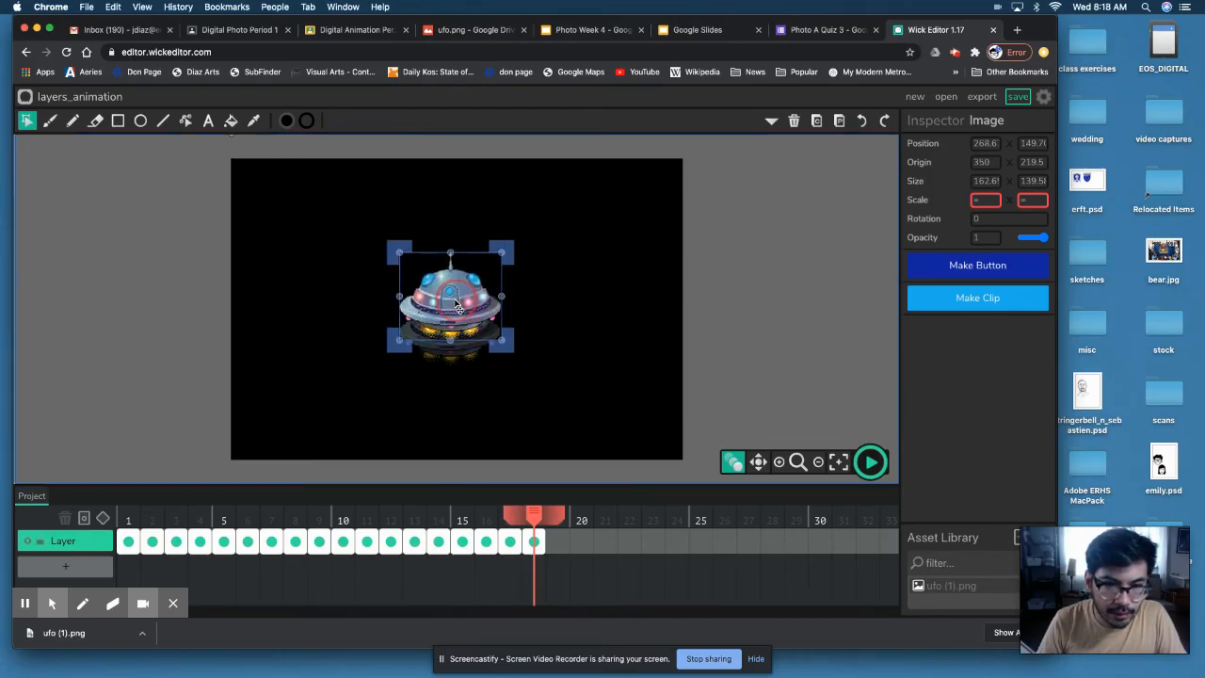
drag(533, 517, 549, 515)
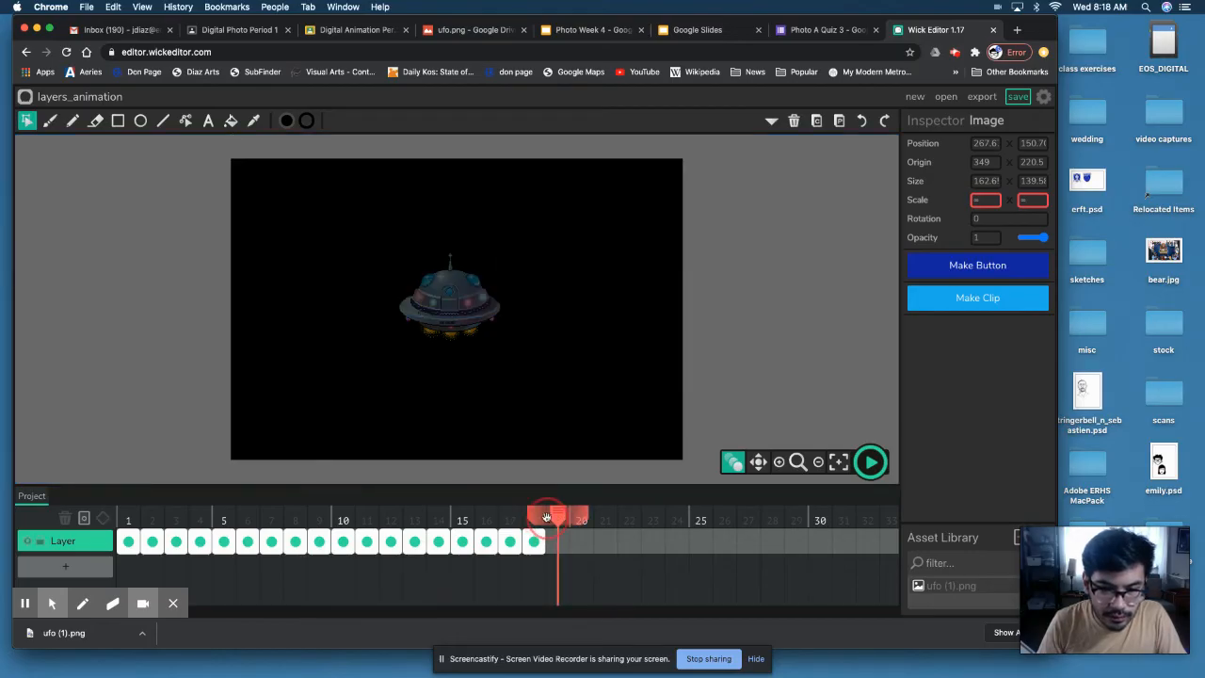
key(super+v)
drag(458, 325, 461, 280)
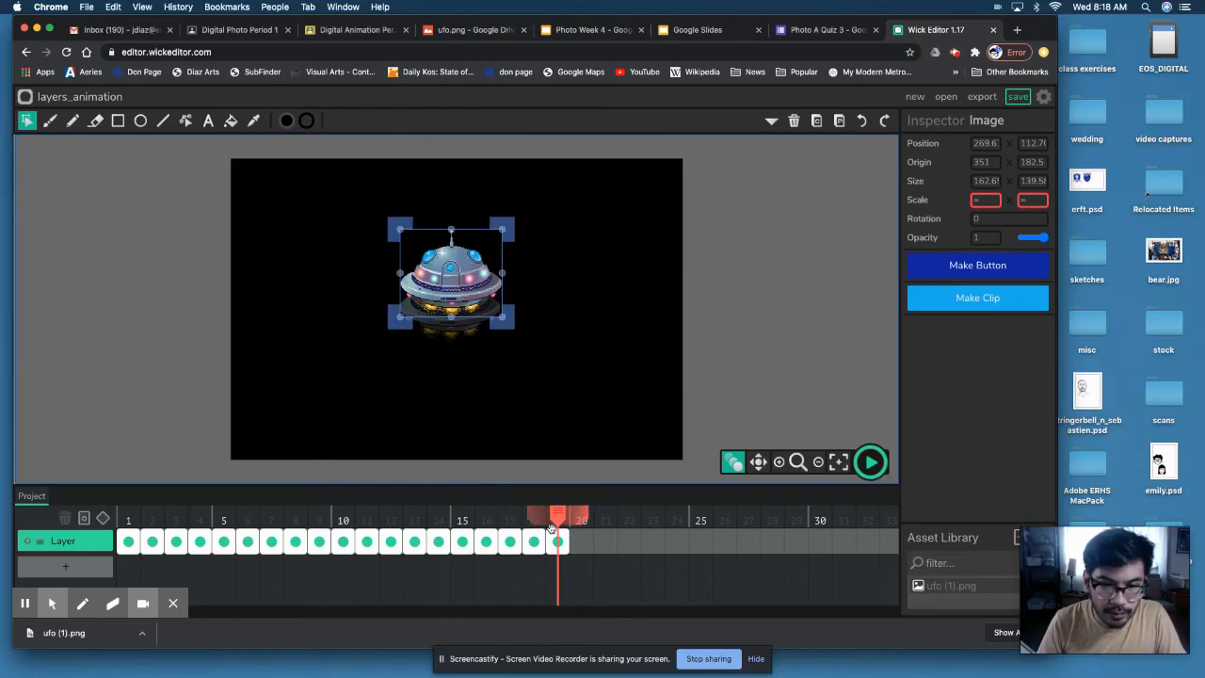
Paste the UFO into frames 20 and 21, raising it to about x 271, y 24 and about x 272, y -71
drag(556, 511, 574, 511)
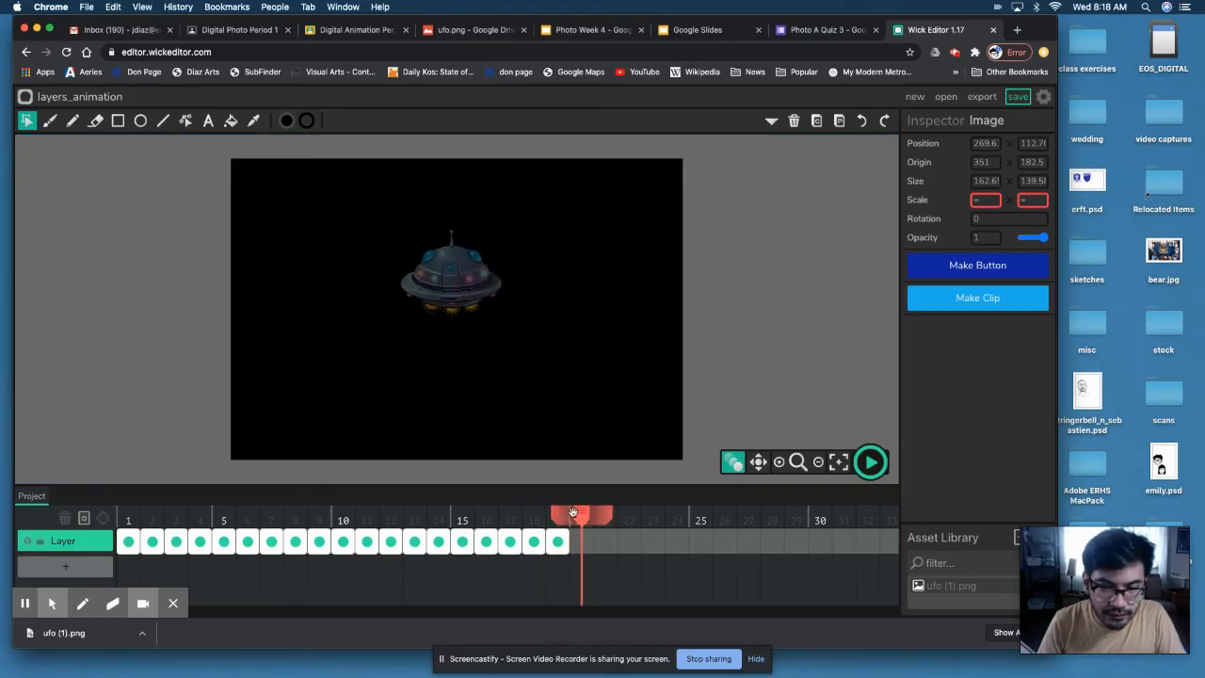
key(super+v)
drag(481, 343, 480, 239)
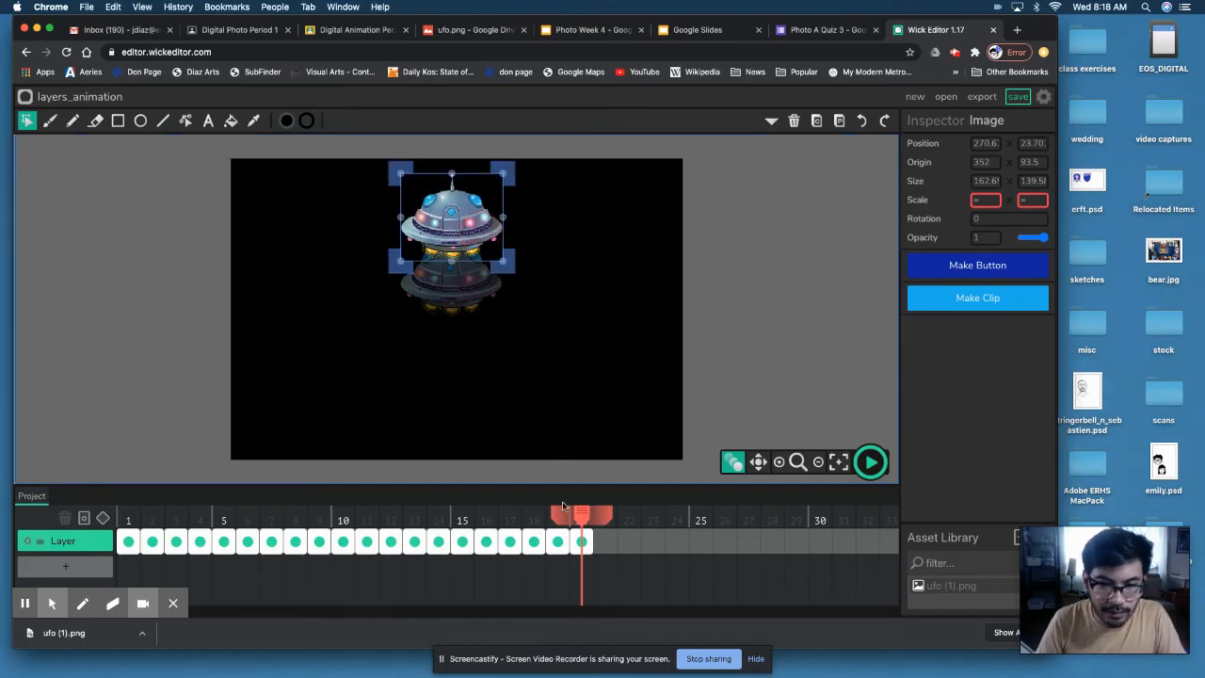
drag(582, 513, 601, 512)
key(super+v)
drag(500, 241, 486, 120)
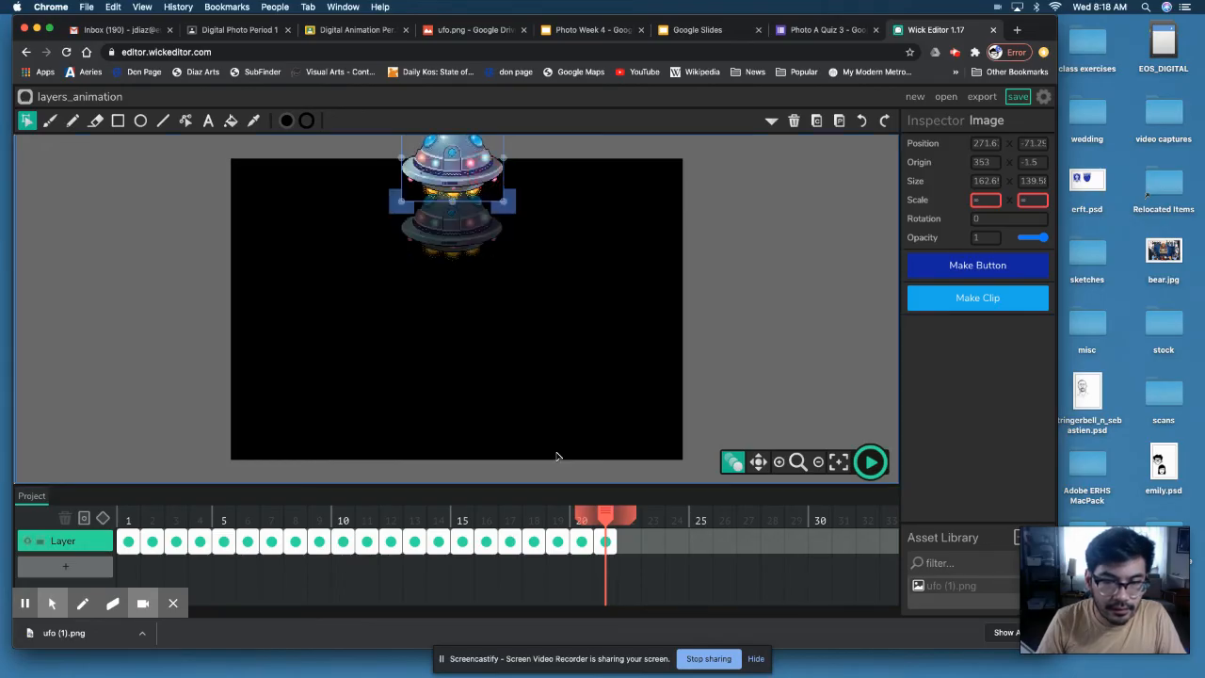
Paste the UFO into frame 22 and move it up above the stage to about x 273, y -146
click(606, 516)
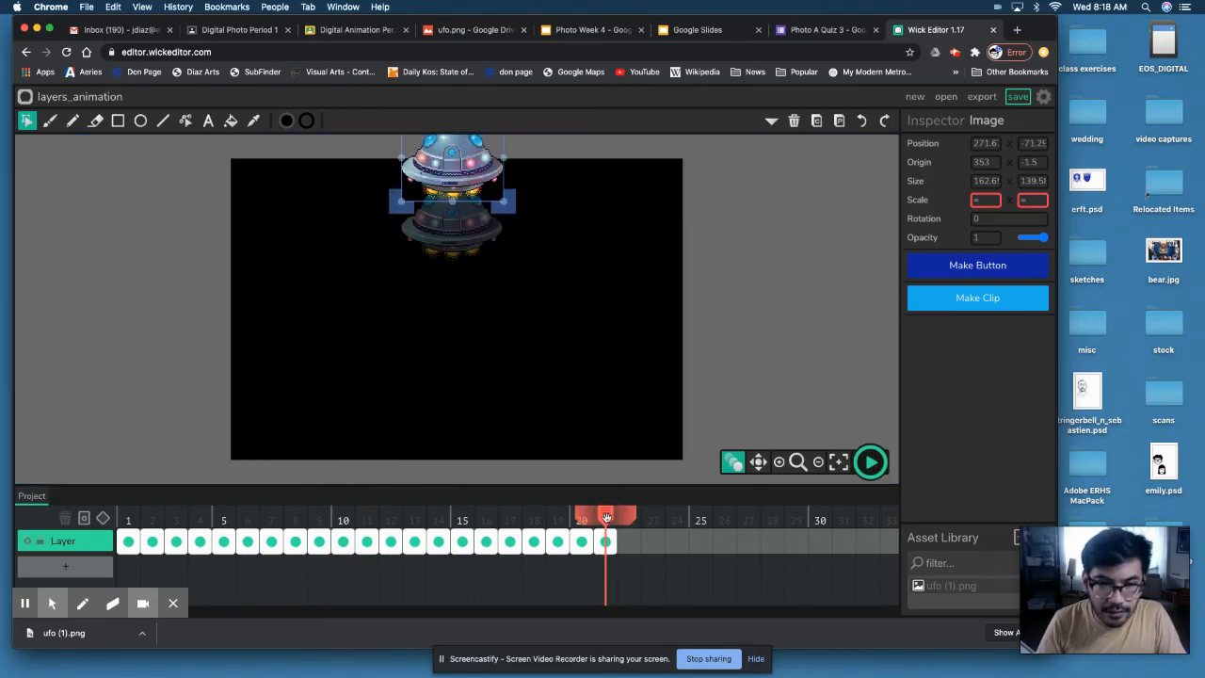
drag(606, 517, 621, 518)
key(super+v)
mouse_move(455, 149)
mouse_down()
mouse_move(456, 118)
mouse_move(455, 141)
mouse_up()
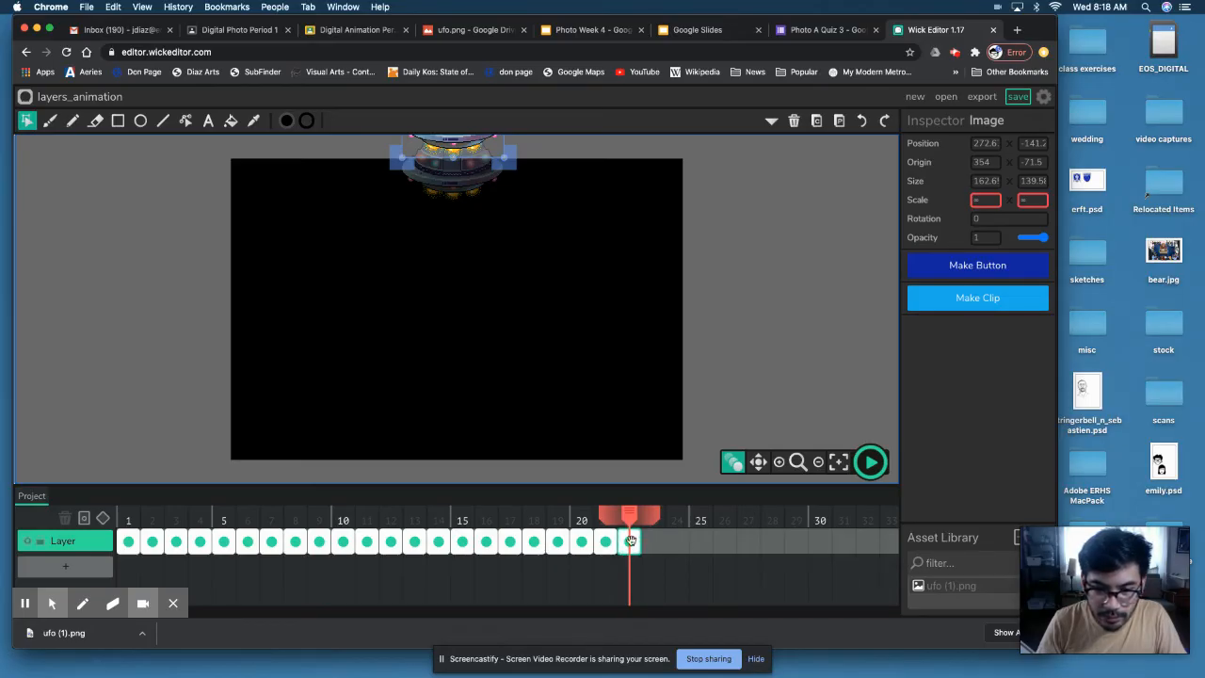
drag(477, 144, 477, 141)
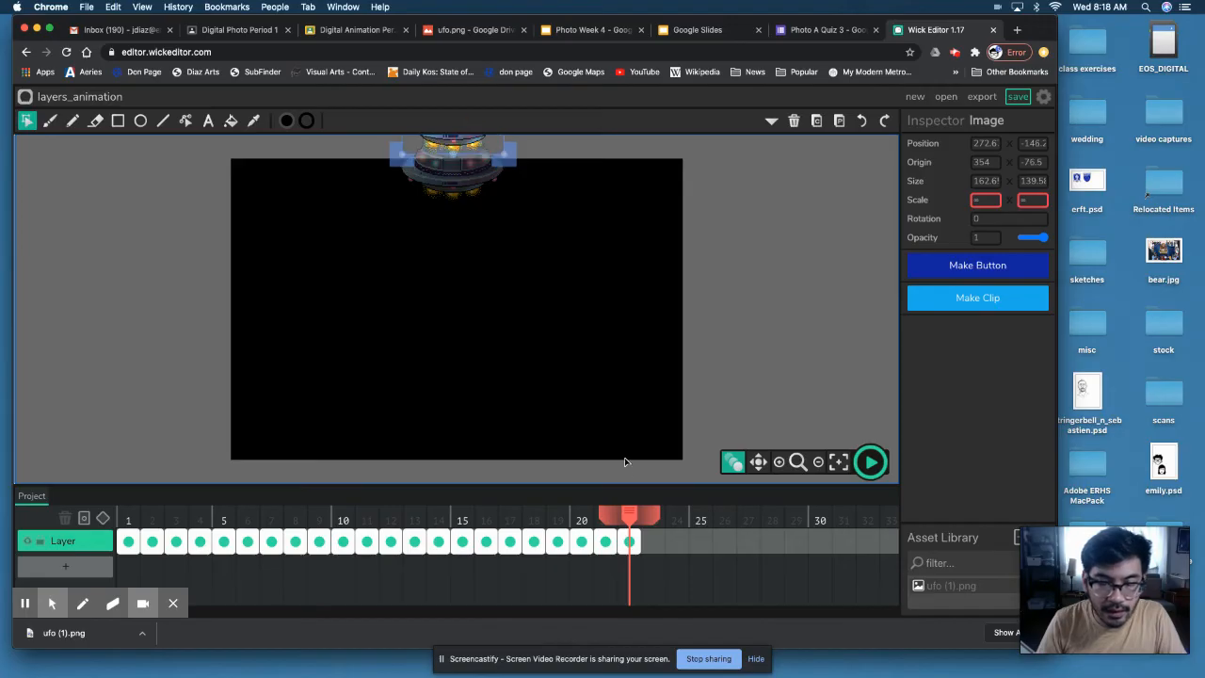
Extend frame 22 to a length of 3 frames and preview the whole animation
click(629, 541)
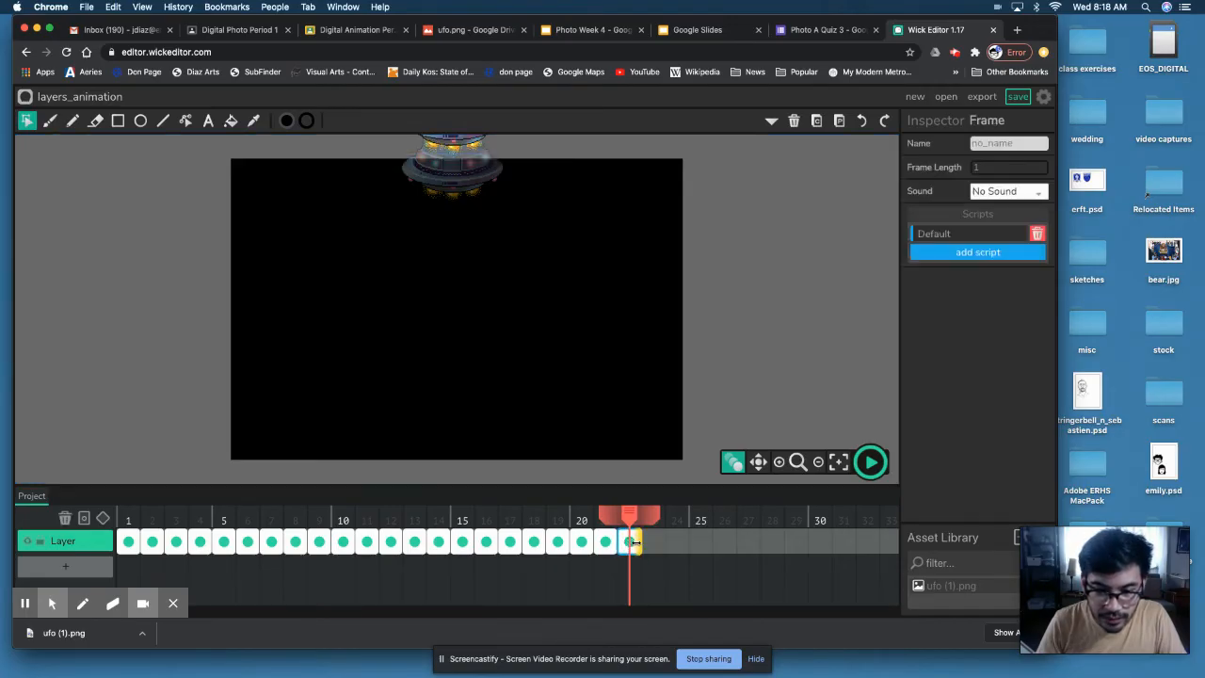
drag(638, 541, 684, 544)
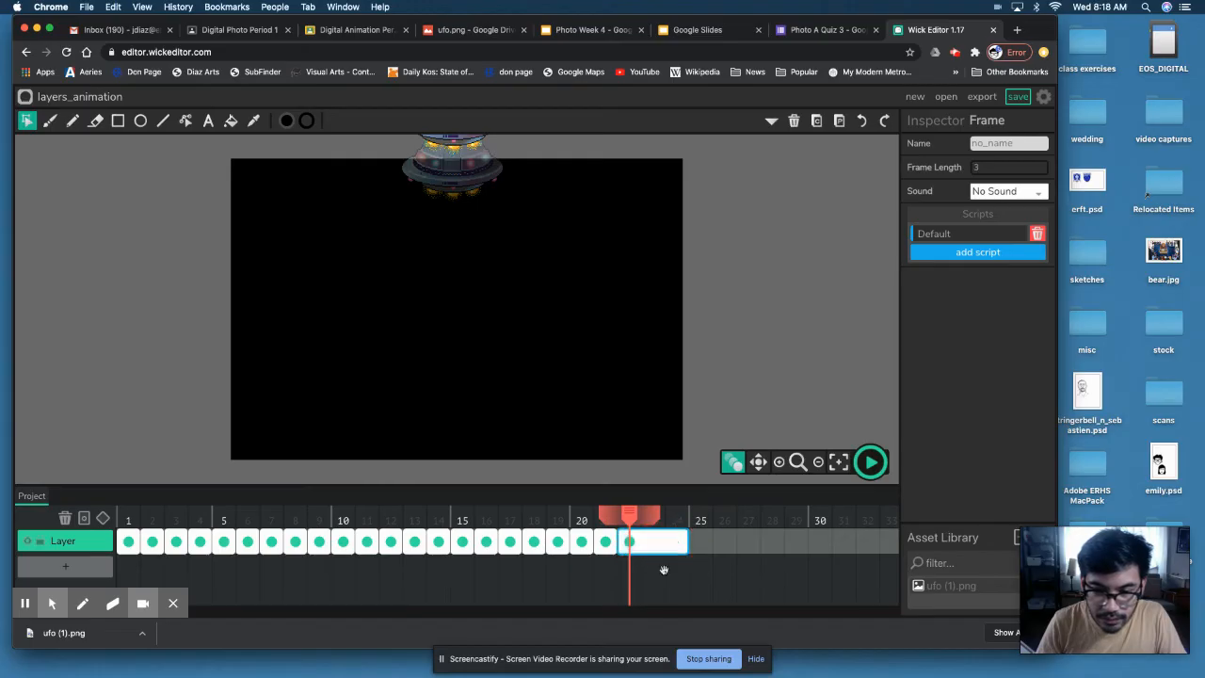
click(633, 516)
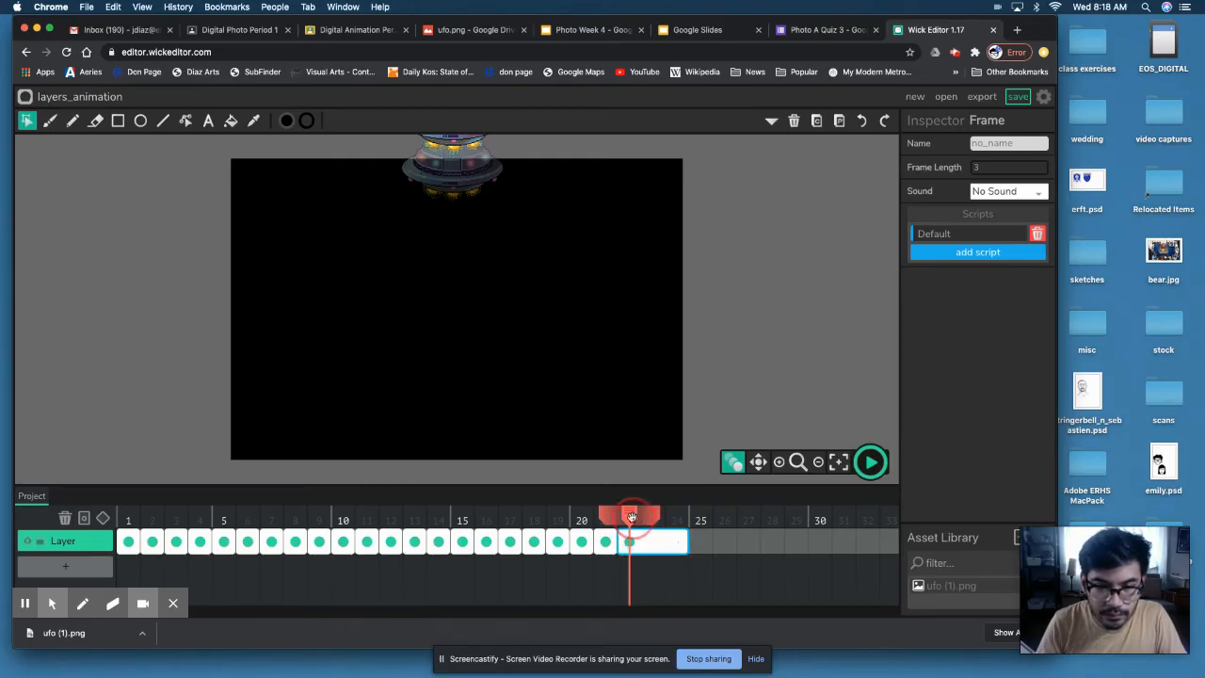
click(869, 461)
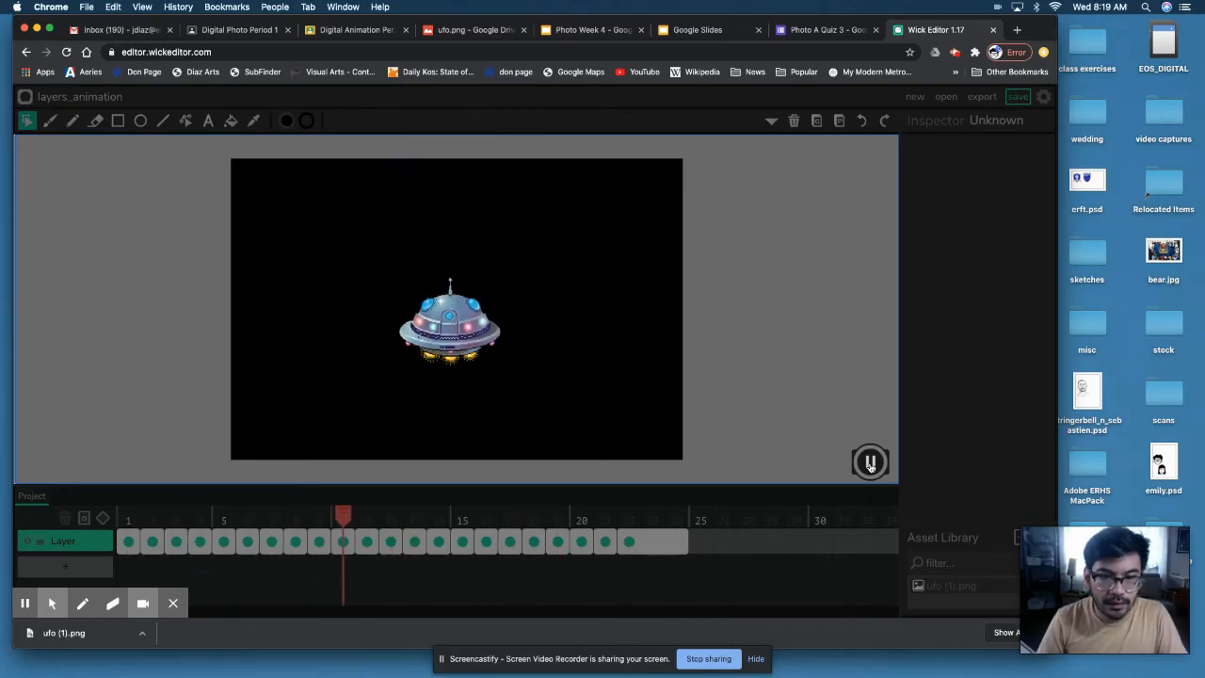
click(870, 462)
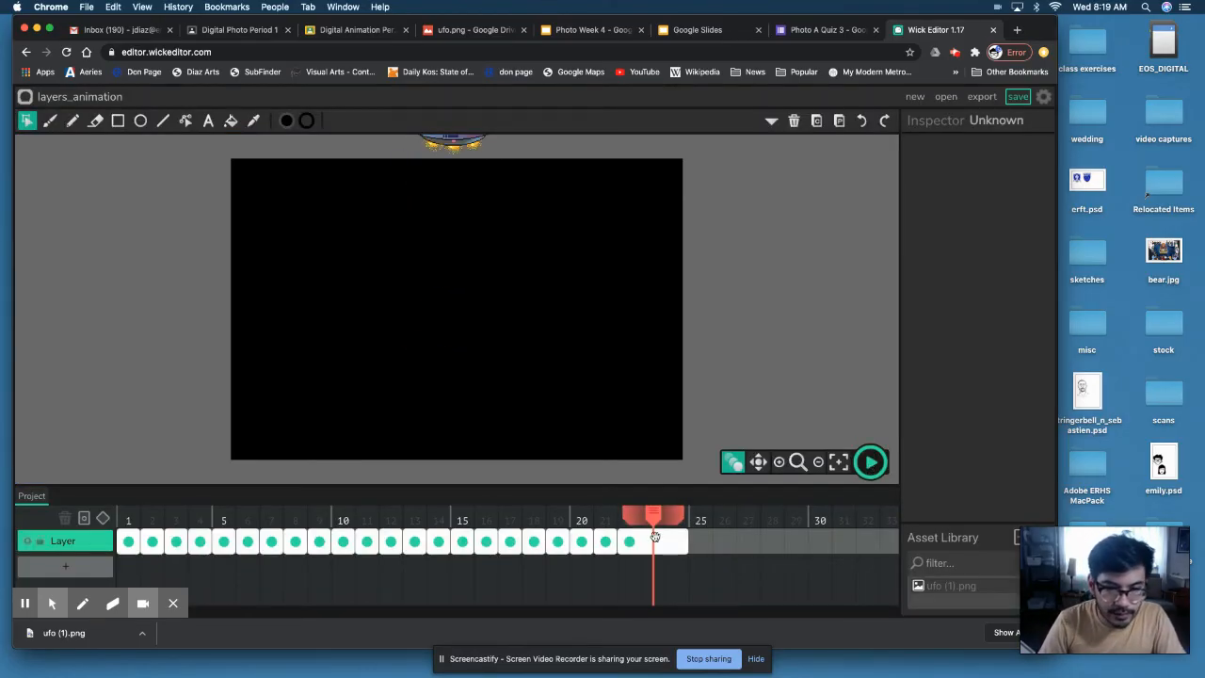
Add a second layer below the UFO layer and return the playhead to frame 1
click(46, 568)
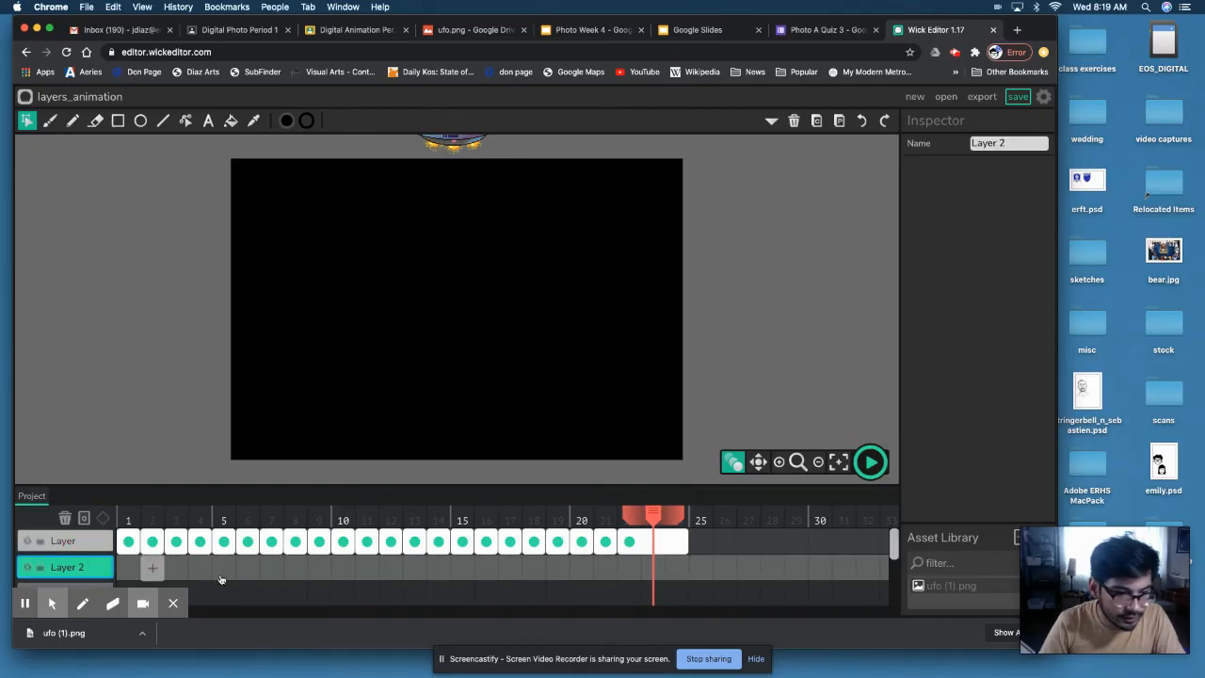
click(630, 515)
drag(404, 516, 10, 522)
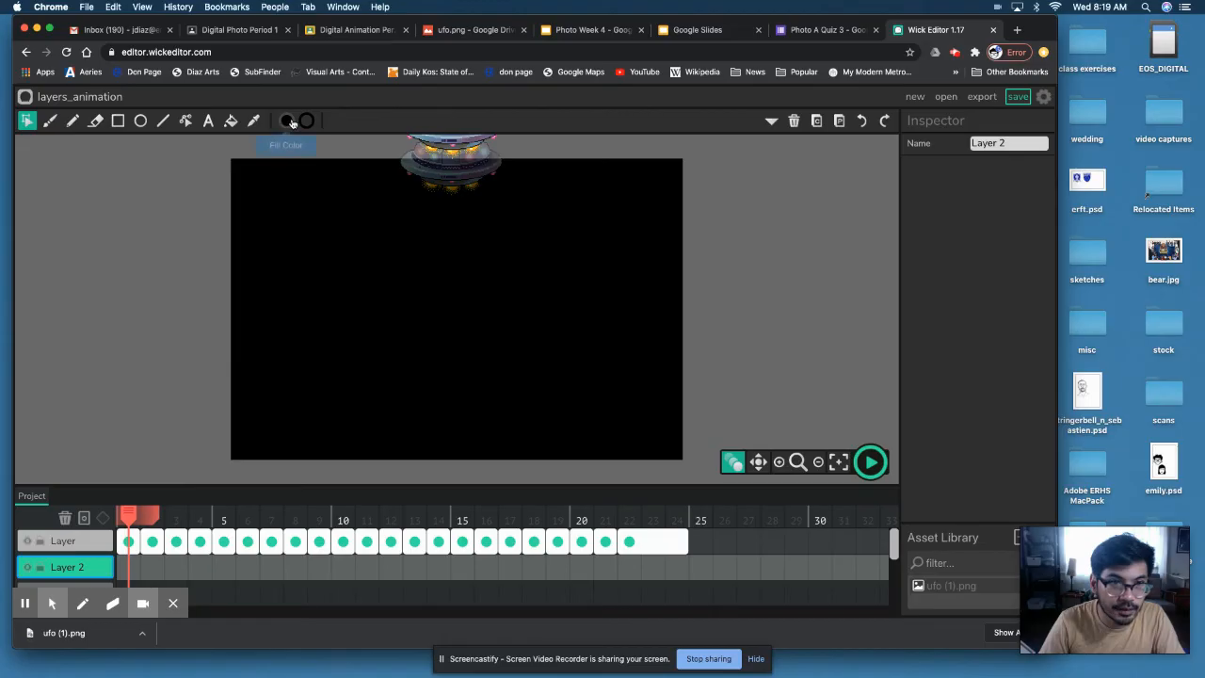
Set the fill colour to light grey, about RGB 197, 197, 197
click(286, 120)
click(236, 187)
mouse_move(236, 188)
mouse_down()
mouse_move(230, 171)
mouse_move(243, 167)
mouse_move(218, 179)
mouse_up()
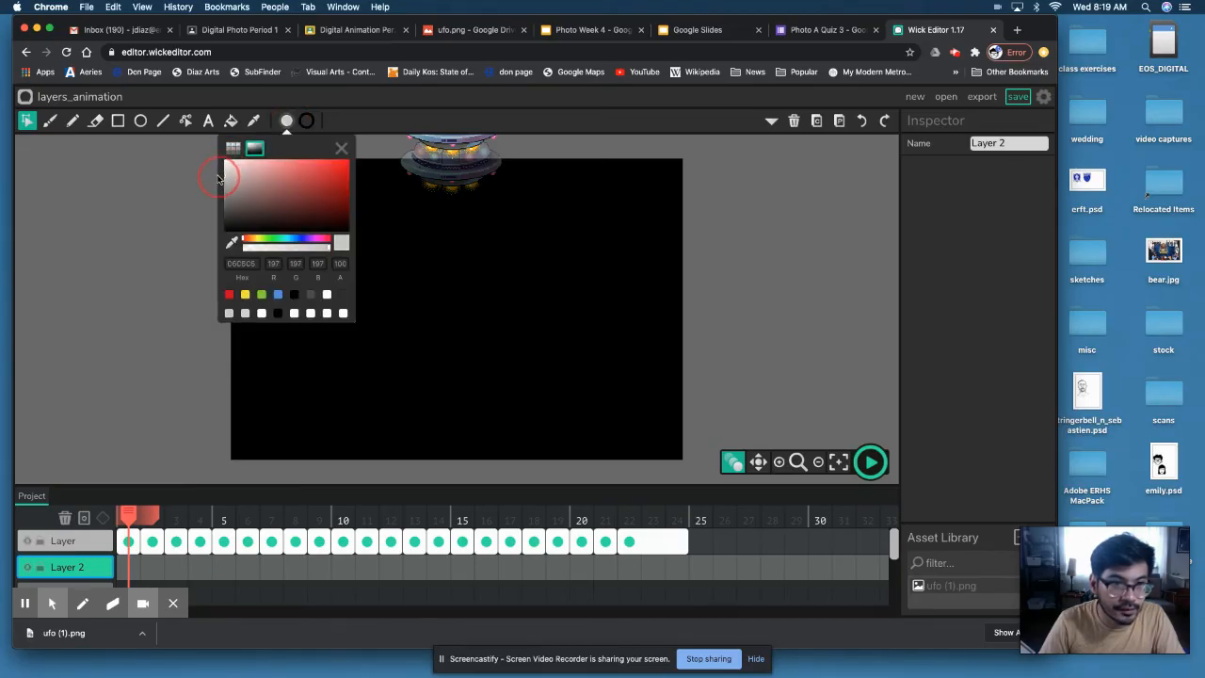
Draw a circle about 51 by 52 in frame 1 of Layer 2 and position it near the stage's lower edge at about x 321, y 403
click(141, 123)
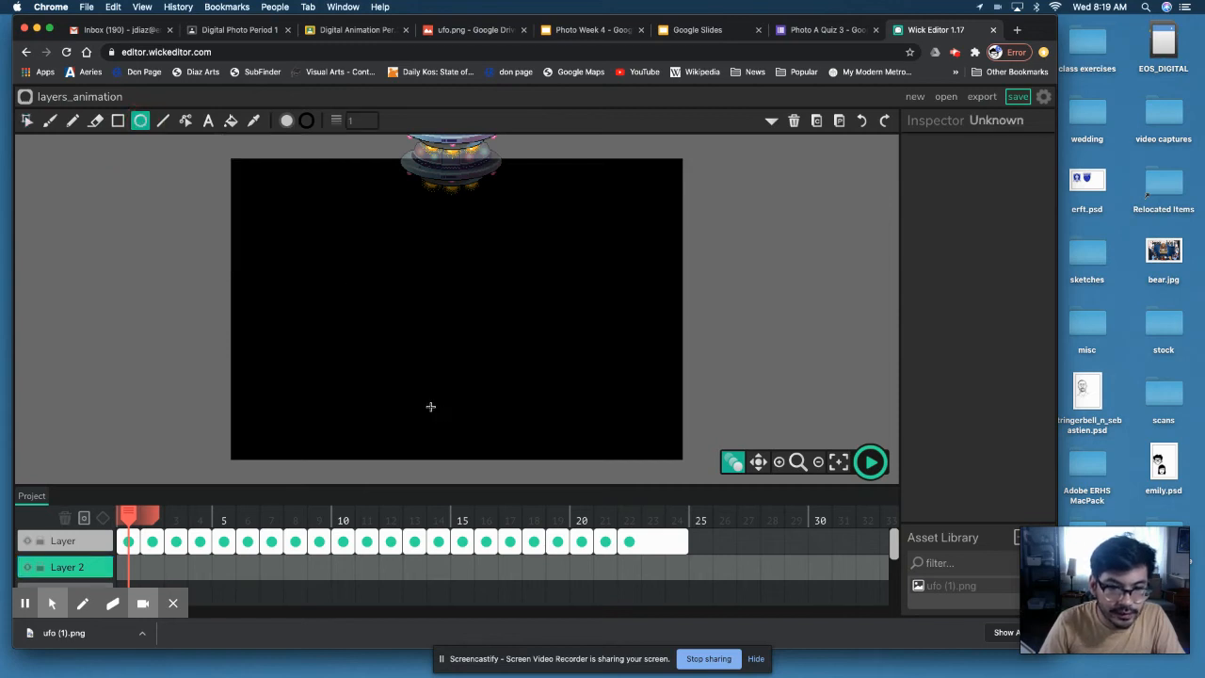
drag(429, 409, 462, 444)
key(v)
click(445, 425)
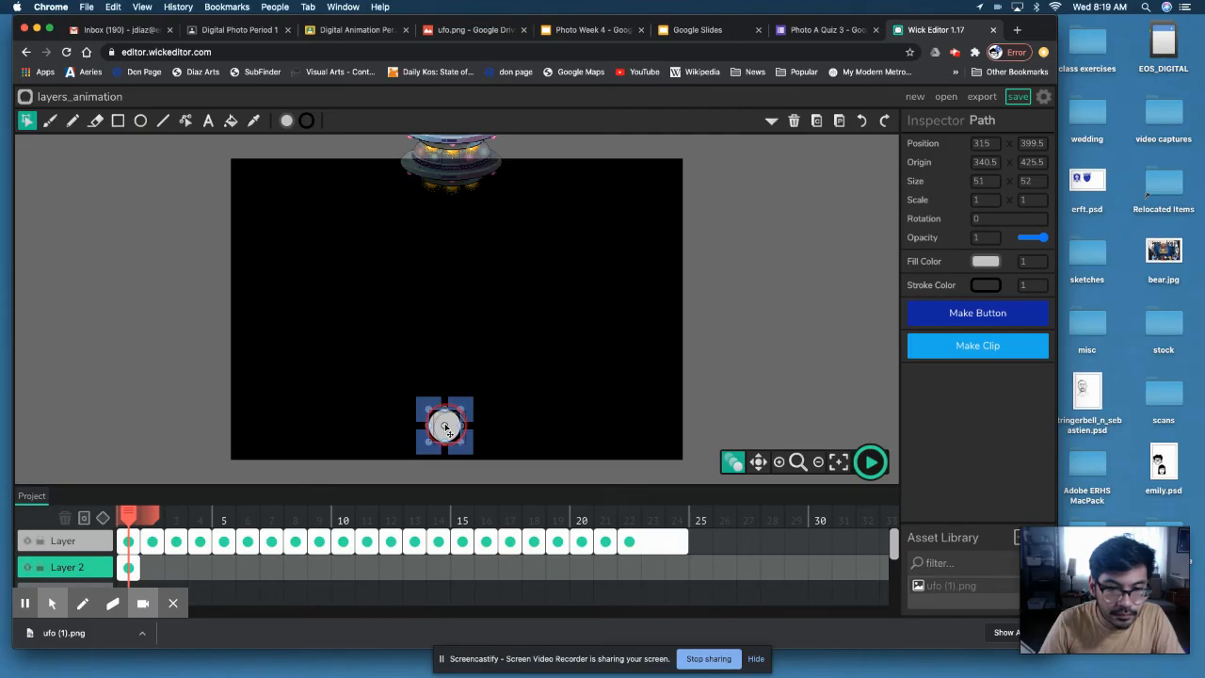
drag(445, 429, 450, 432)
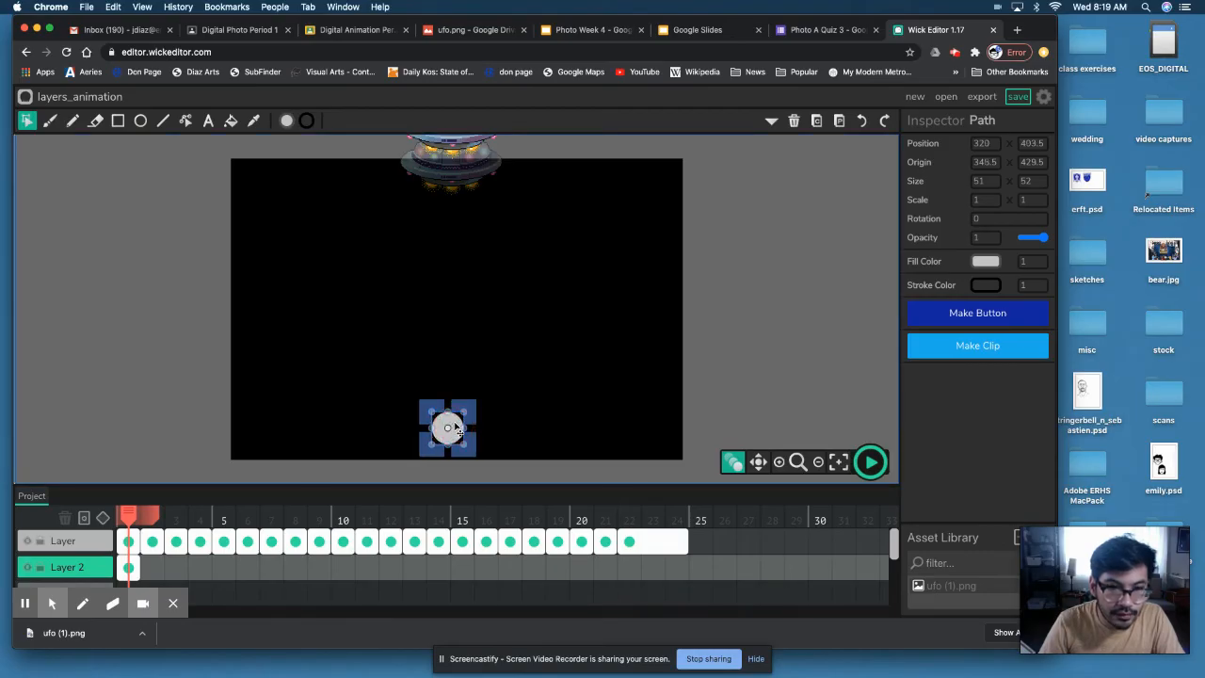
drag(449, 425, 450, 425)
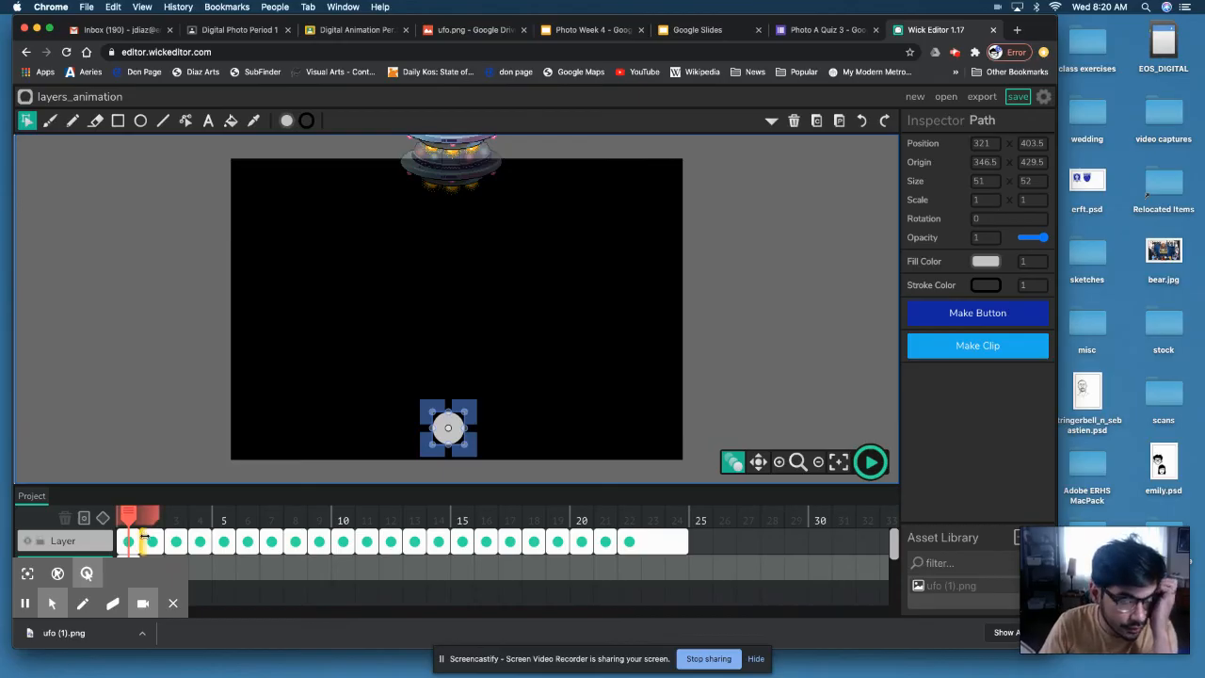
Extend the circle's frame on Layer 2 to a length of 15 frames and preview it against the UFO's movement
click(143, 563)
drag(145, 562, 478, 571)
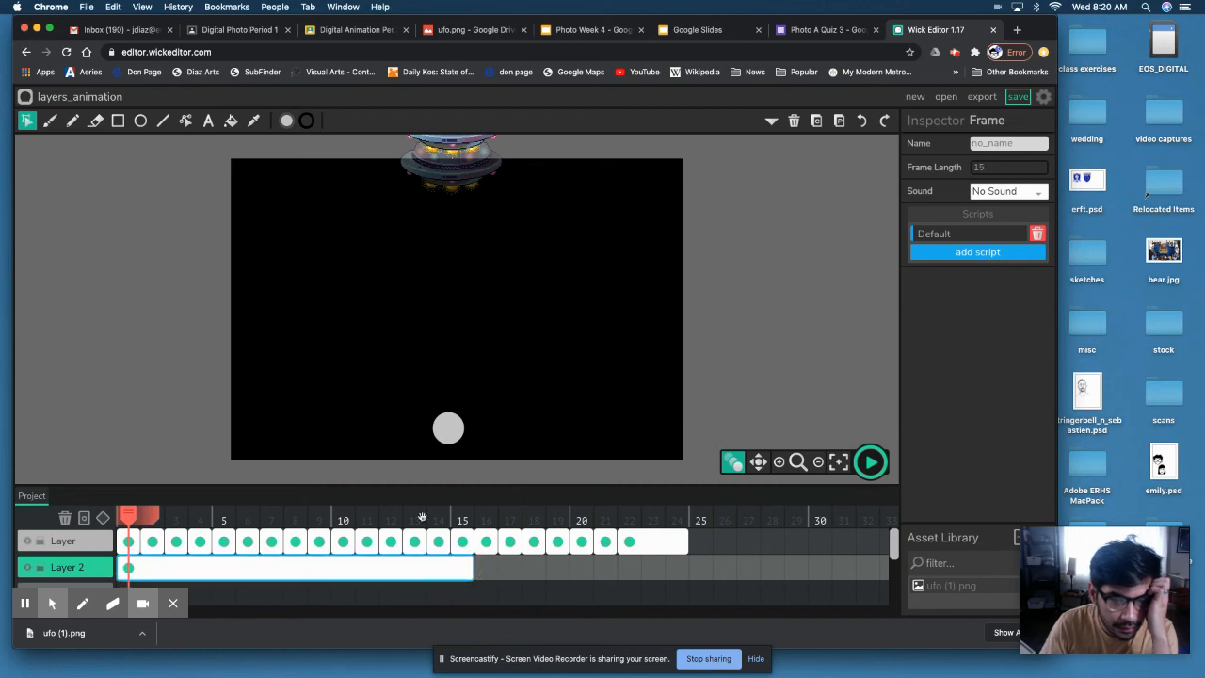
click(872, 462)
click(872, 462)
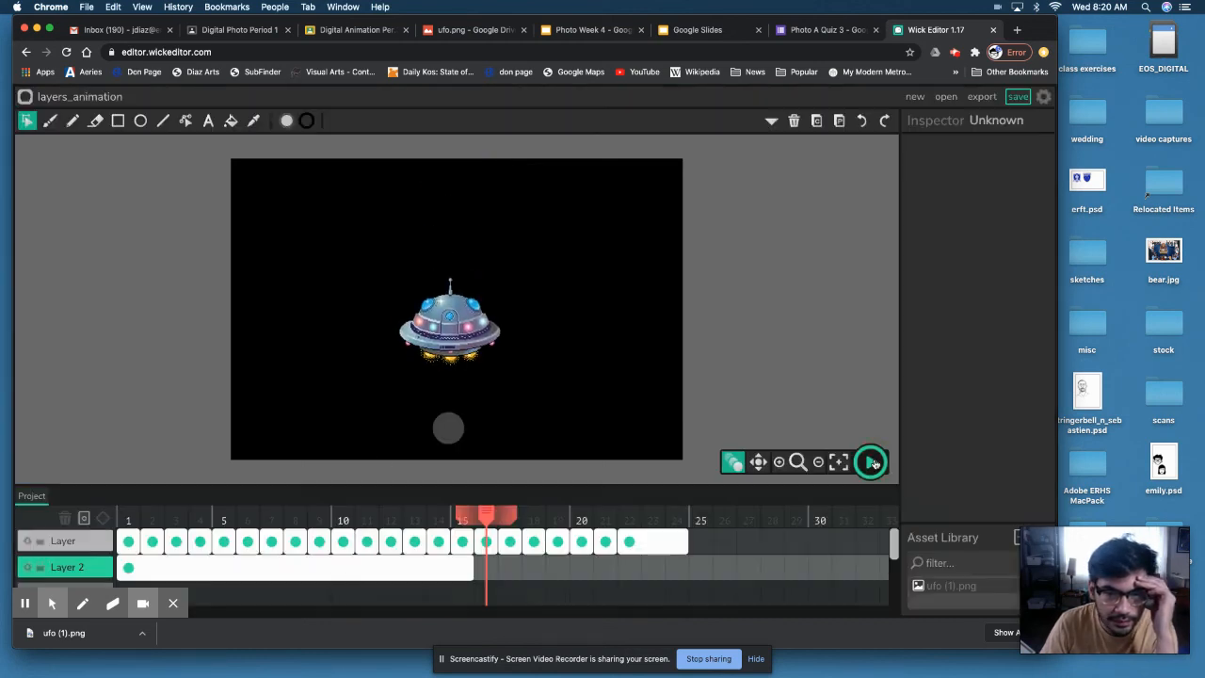
drag(481, 517, 368, 517)
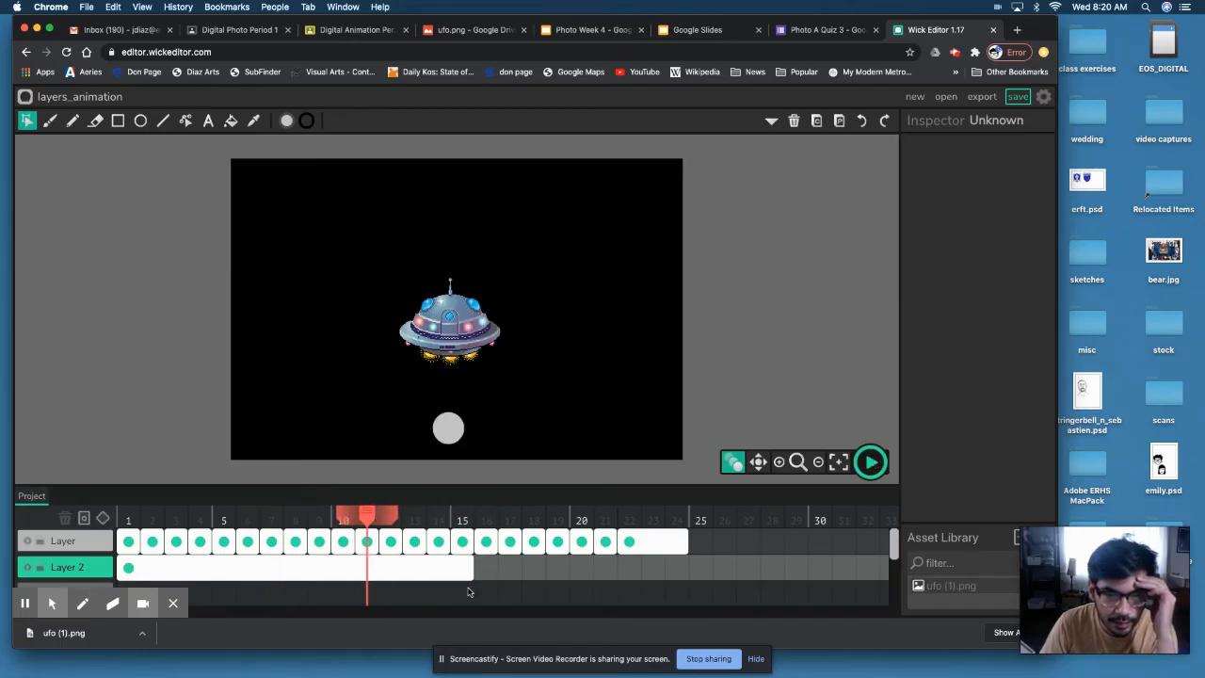
Shorten the circle's frame on Layer 2 to a length of 13 frames, checking the timing against the UFO
drag(473, 576, 449, 571)
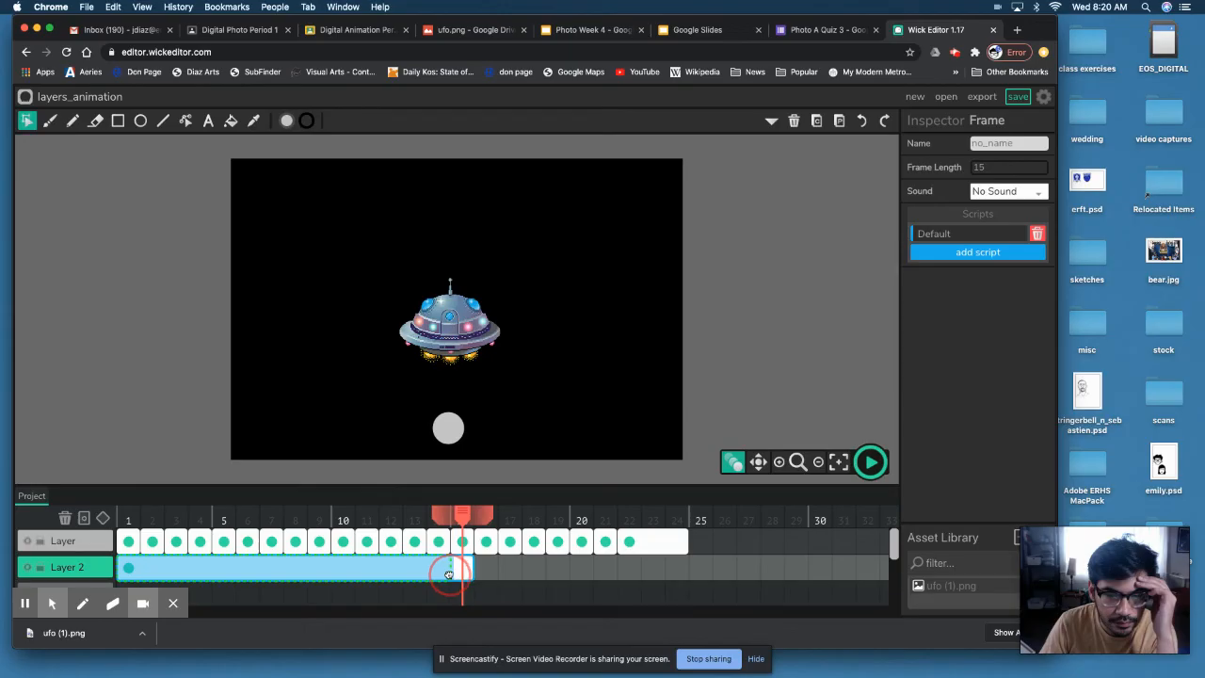
click(454, 513)
drag(454, 512, 389, 517)
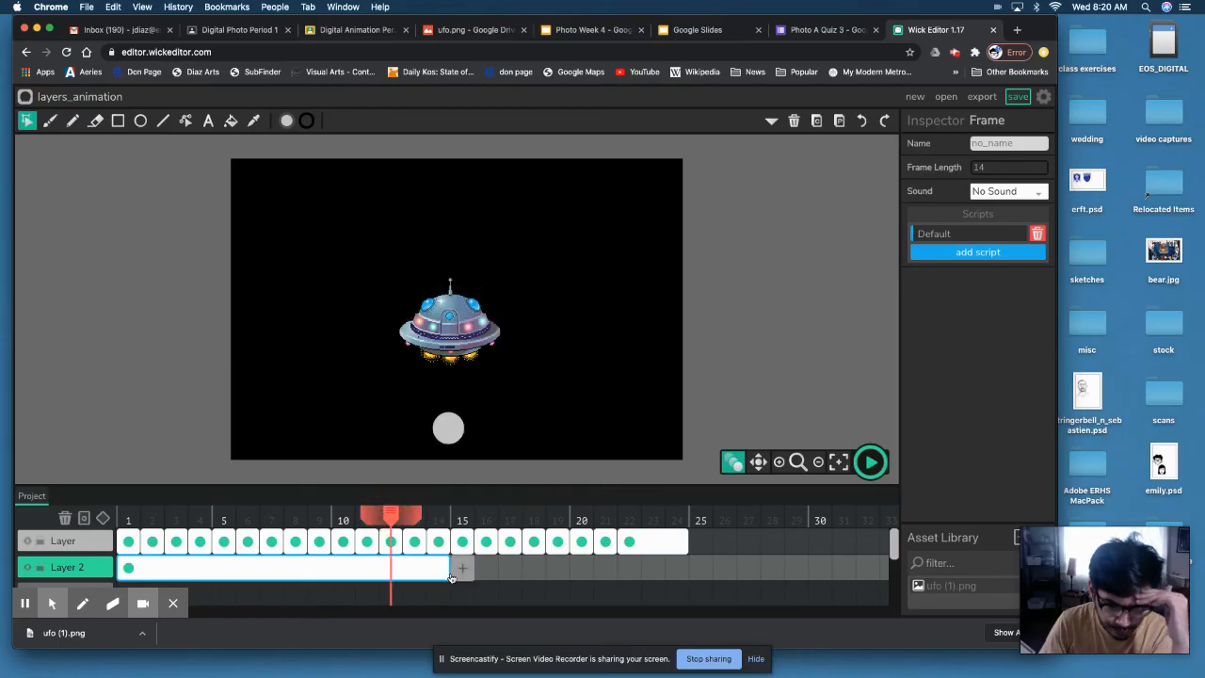
drag(448, 569, 420, 572)
mouse_move(443, 517)
mouse_down()
mouse_move(453, 519)
mouse_move(417, 517)
mouse_move(439, 518)
mouse_up()
click(395, 568)
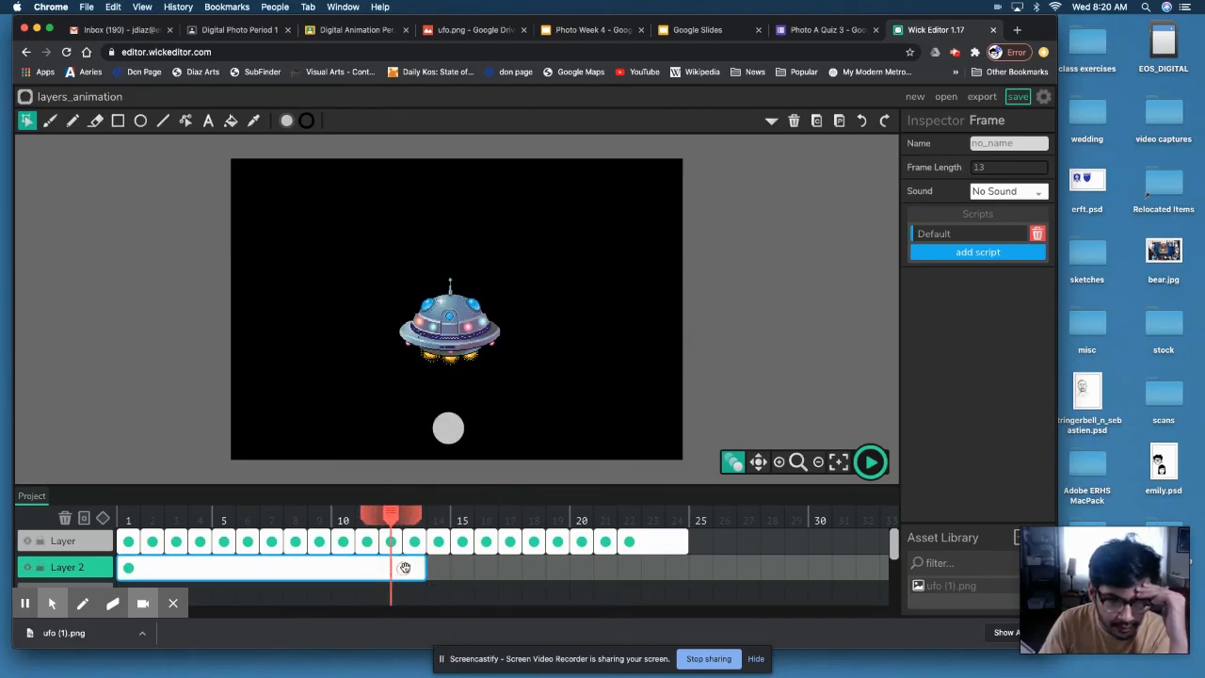
Copy the circle into frame 14 of Layer 2, raise it to about x 324, y 367 and stretch it to about 45 by 70
click(451, 433)
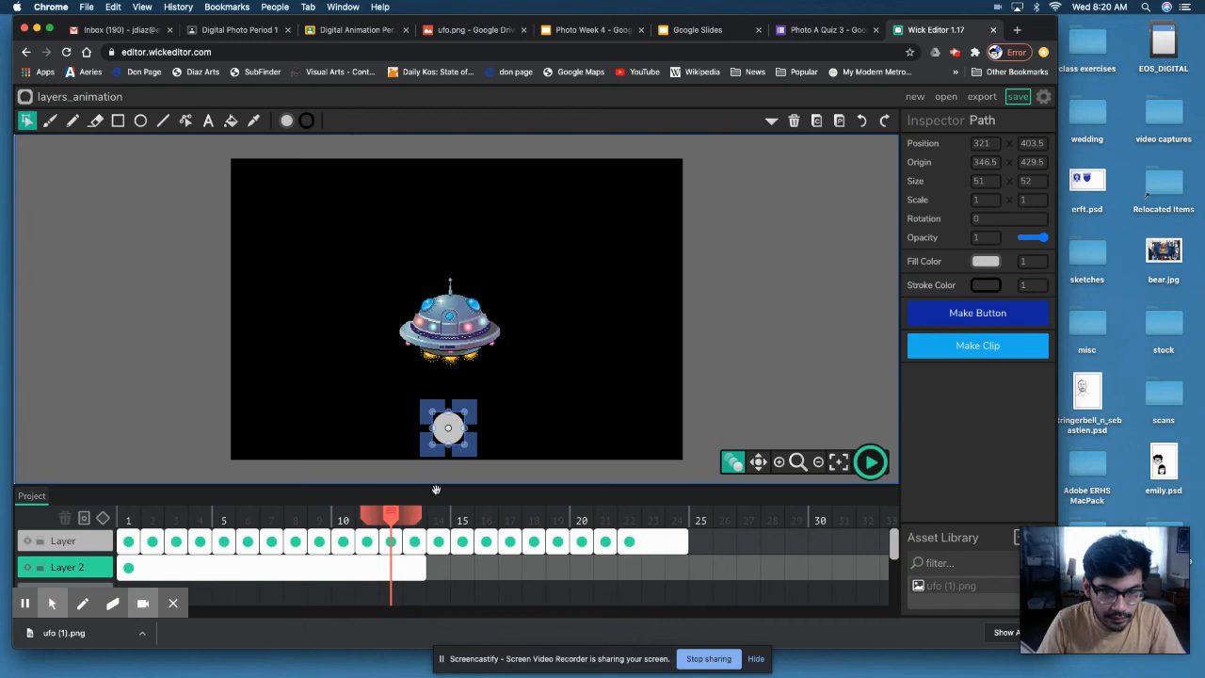
click(414, 516)
click(432, 516)
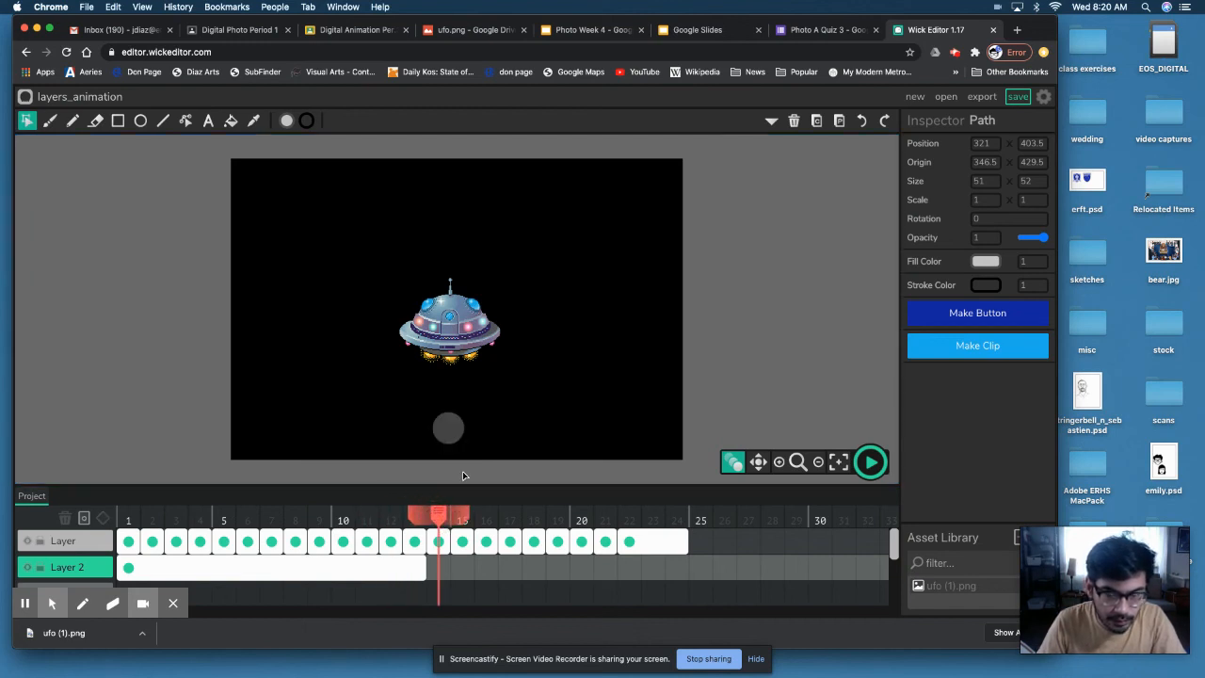
key(super+v)
drag(458, 426, 448, 378)
click(462, 411)
mouse_move(459, 410)
mouse_down()
mouse_move(459, 428)
mouse_move(463, 410)
mouse_up()
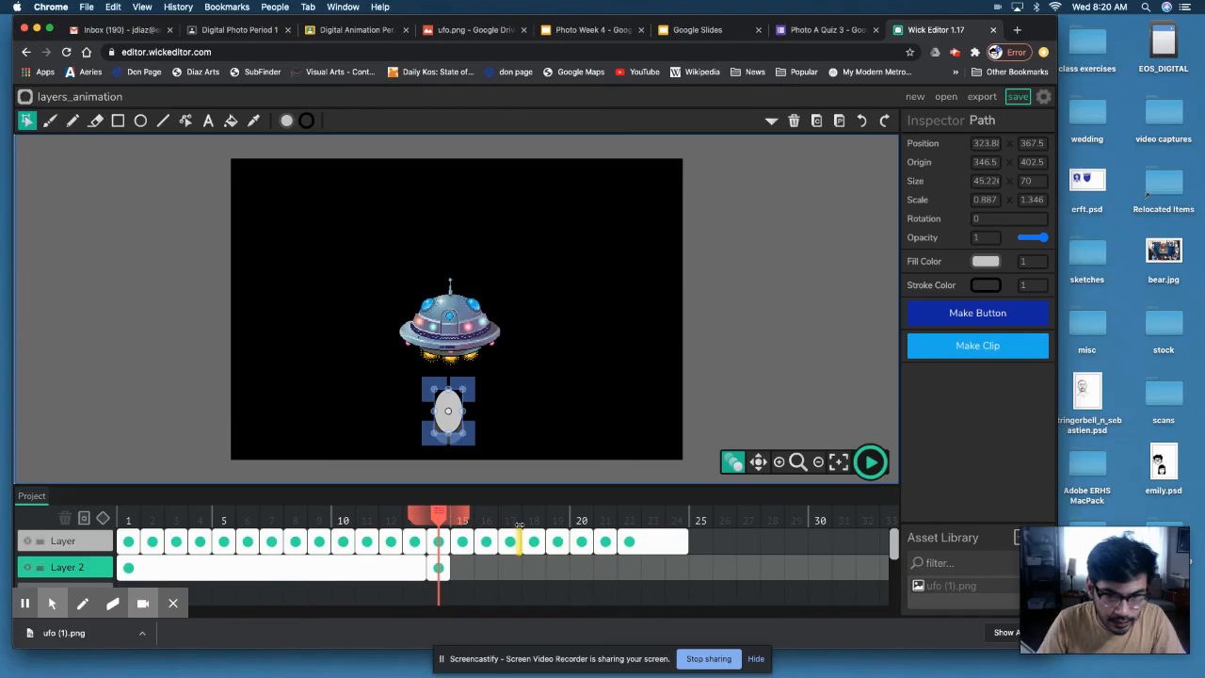
Copy the frame 14 oval into frame 15, narrow it to about 35 by 70 and raise it under the UFO at about x 329, y 299
drag(440, 518, 456, 517)
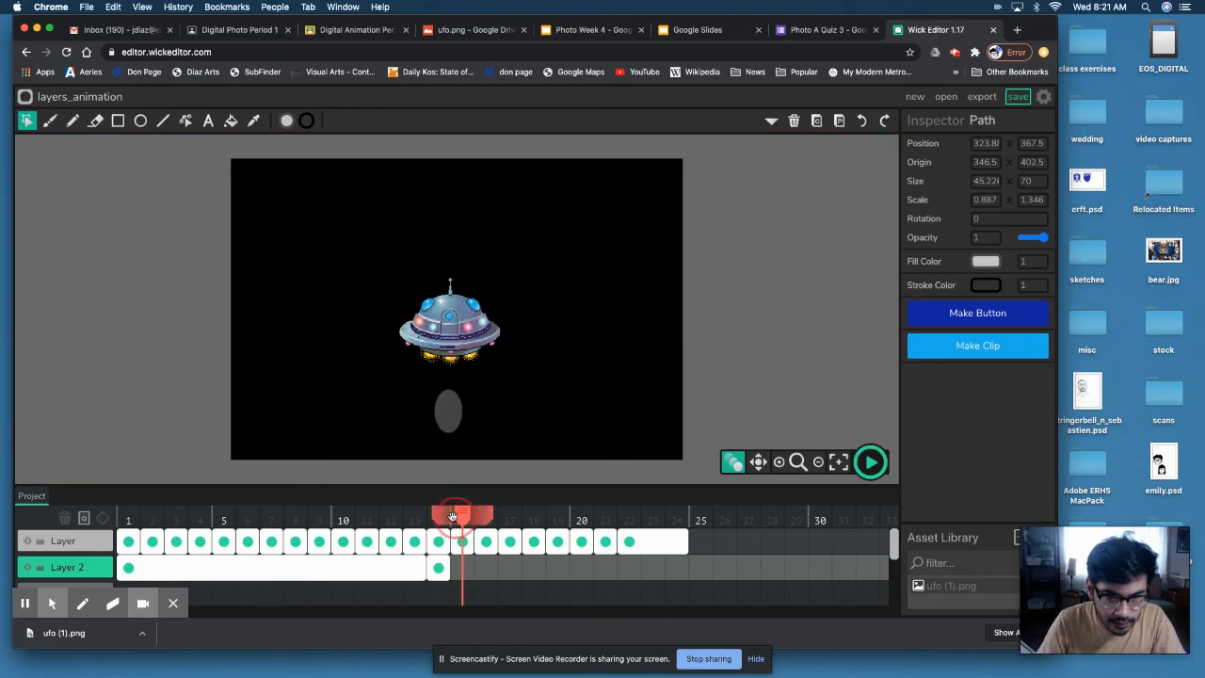
drag(454, 515, 437, 516)
click(450, 409)
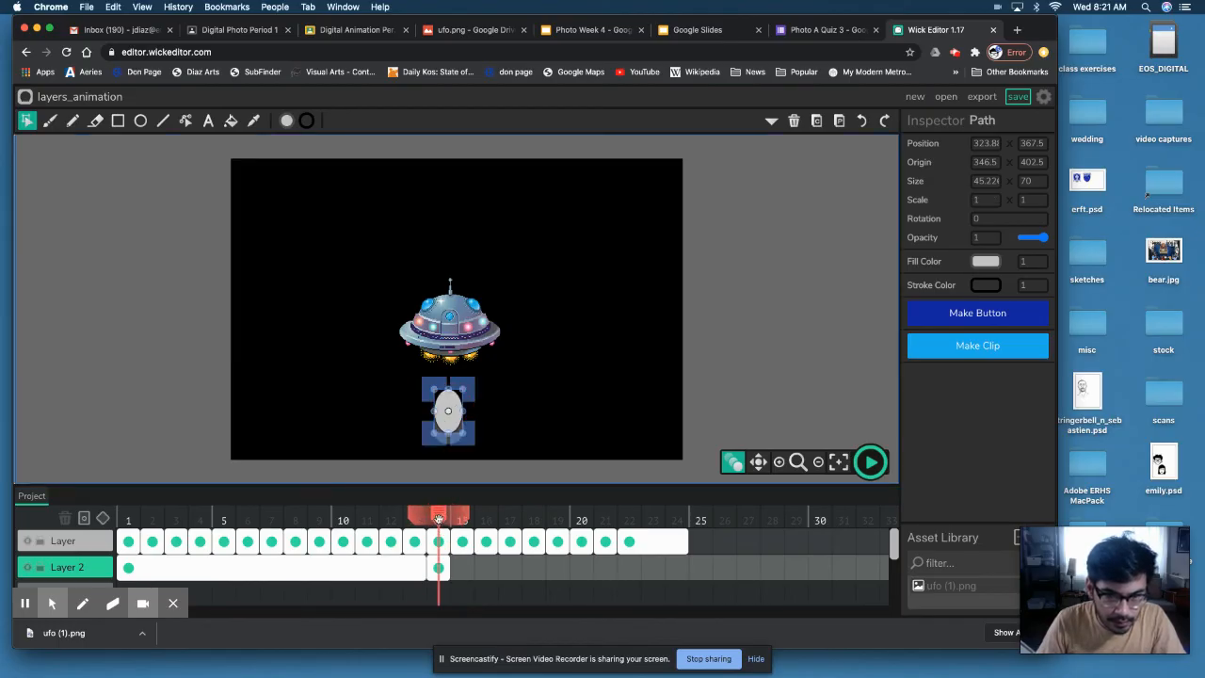
drag(442, 517, 457, 515)
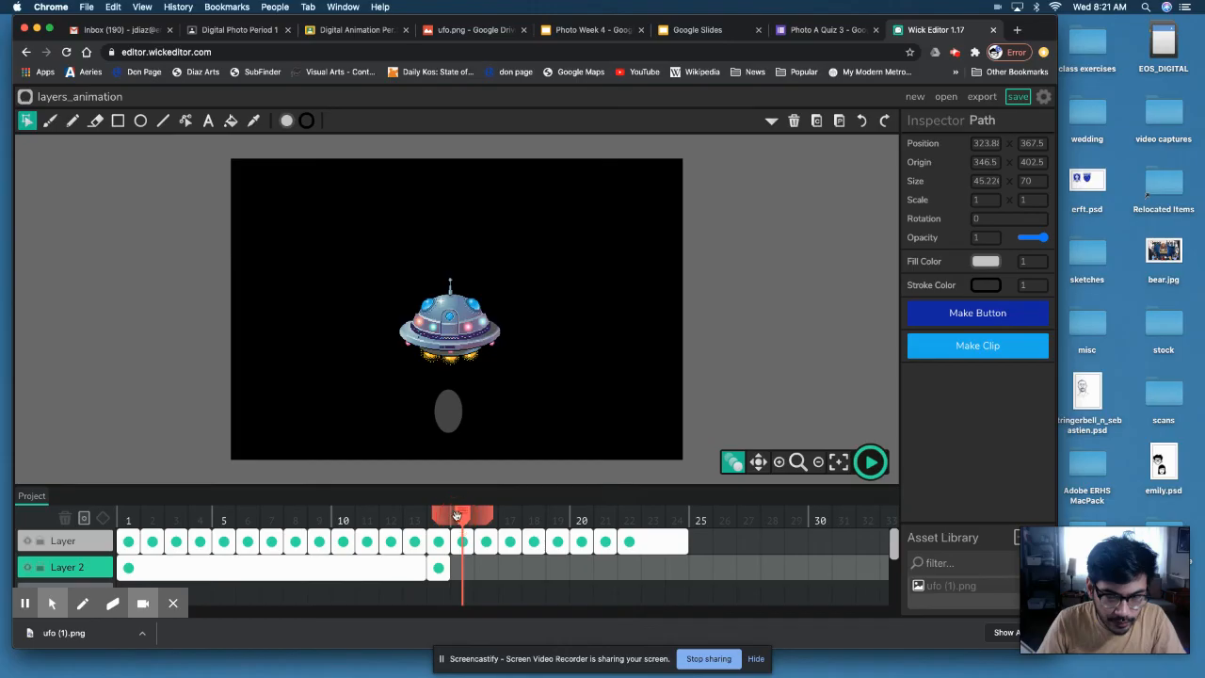
click(449, 407)
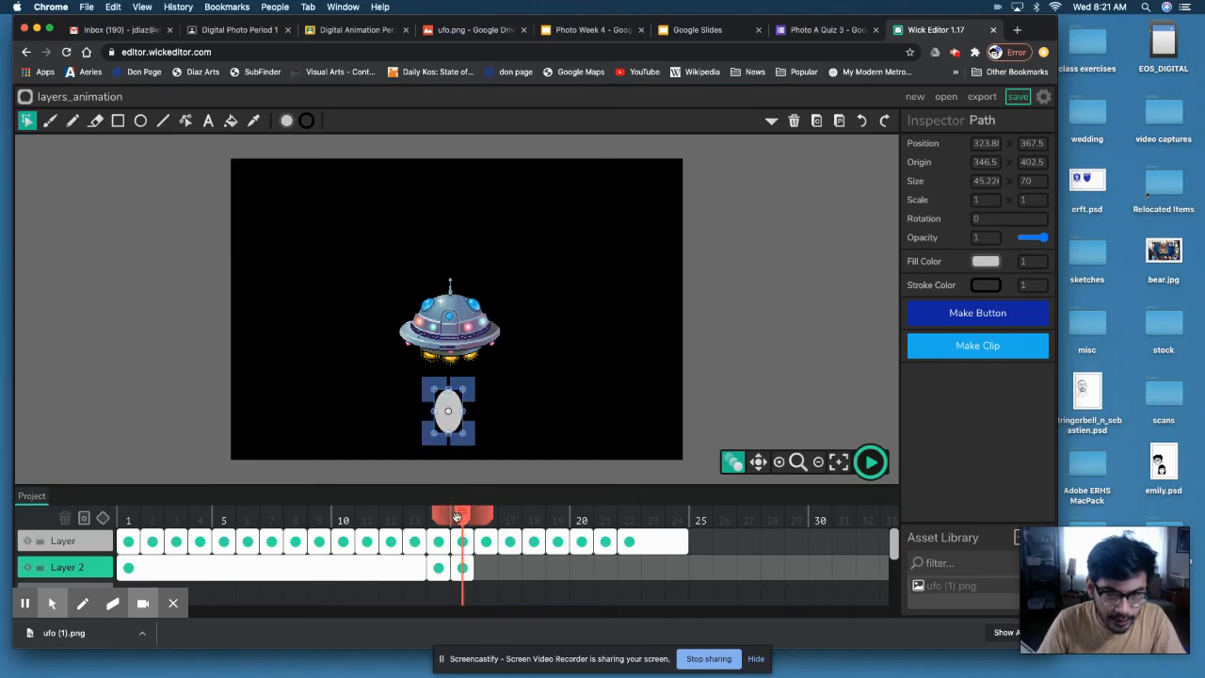
mouse_move(454, 402)
mouse_down()
mouse_move(453, 366)
mouse_move(451, 384)
mouse_up()
click(451, 383)
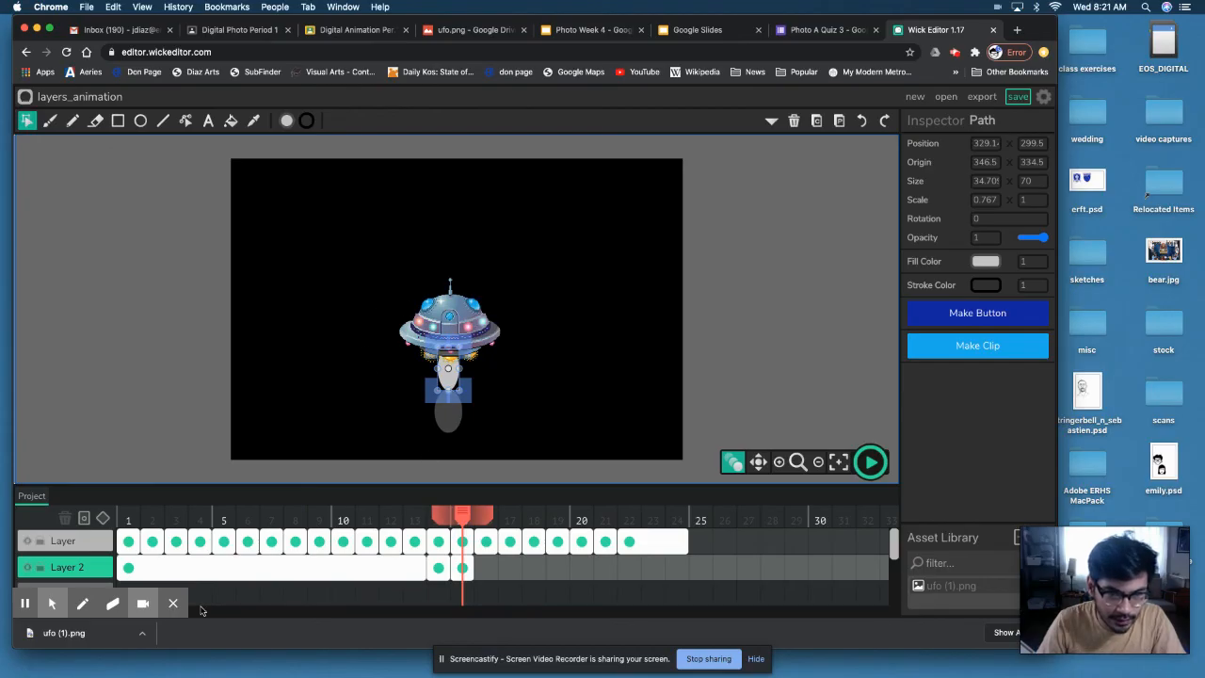
click(52, 603)
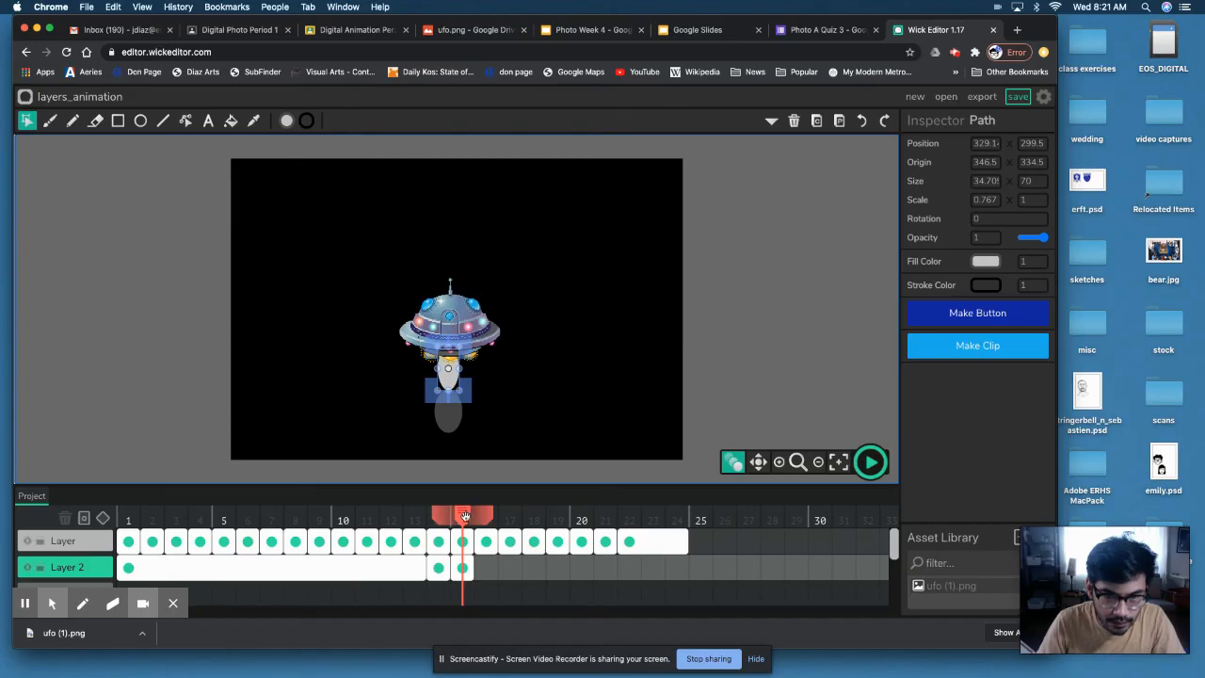
Copy the oval into frame 16, reshape it to about 23 by 90 and move it up behind the UFO at about x 336, y 245
drag(464, 516, 486, 517)
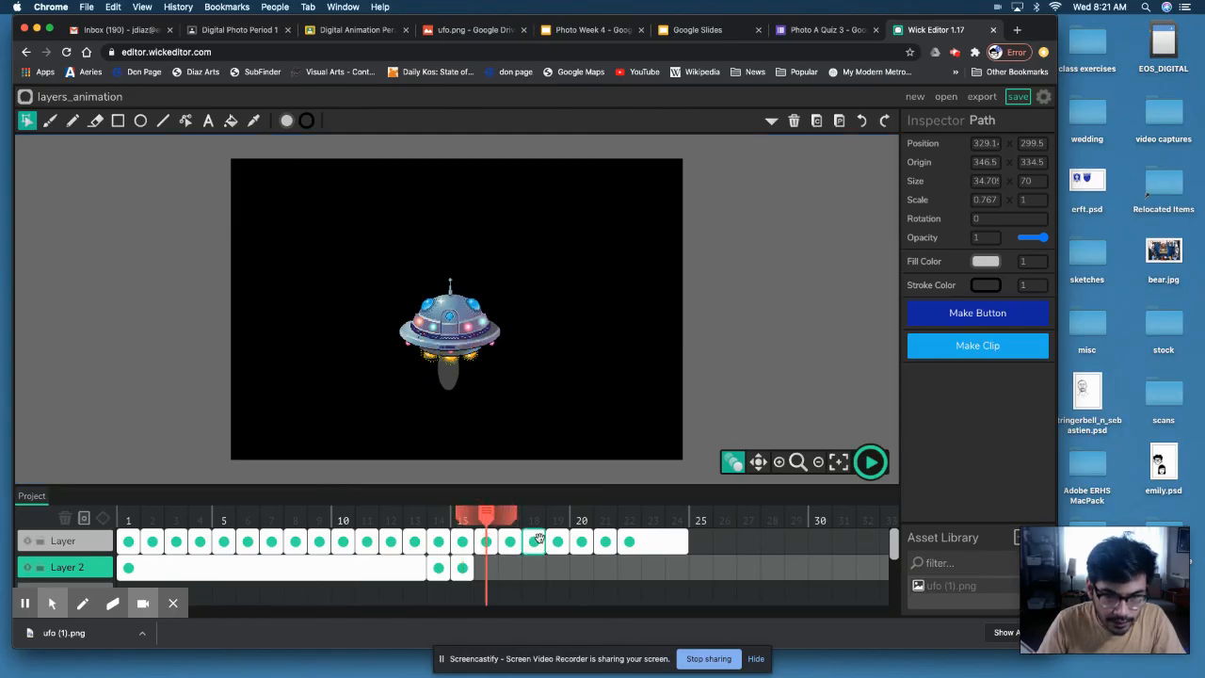
key(super+v)
drag(452, 378, 458, 340)
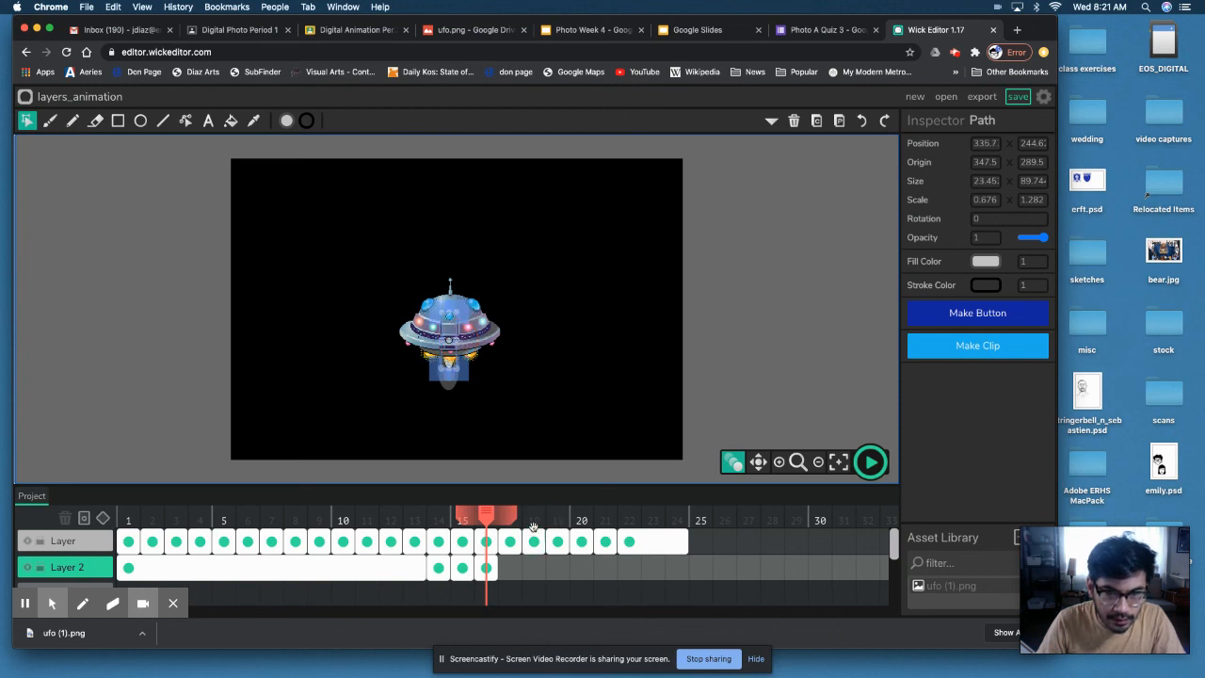
Rewind to the start of the timeline and preview the circle being pulled up into the UFO
click(490, 515)
drag(491, 514, 152, 518)
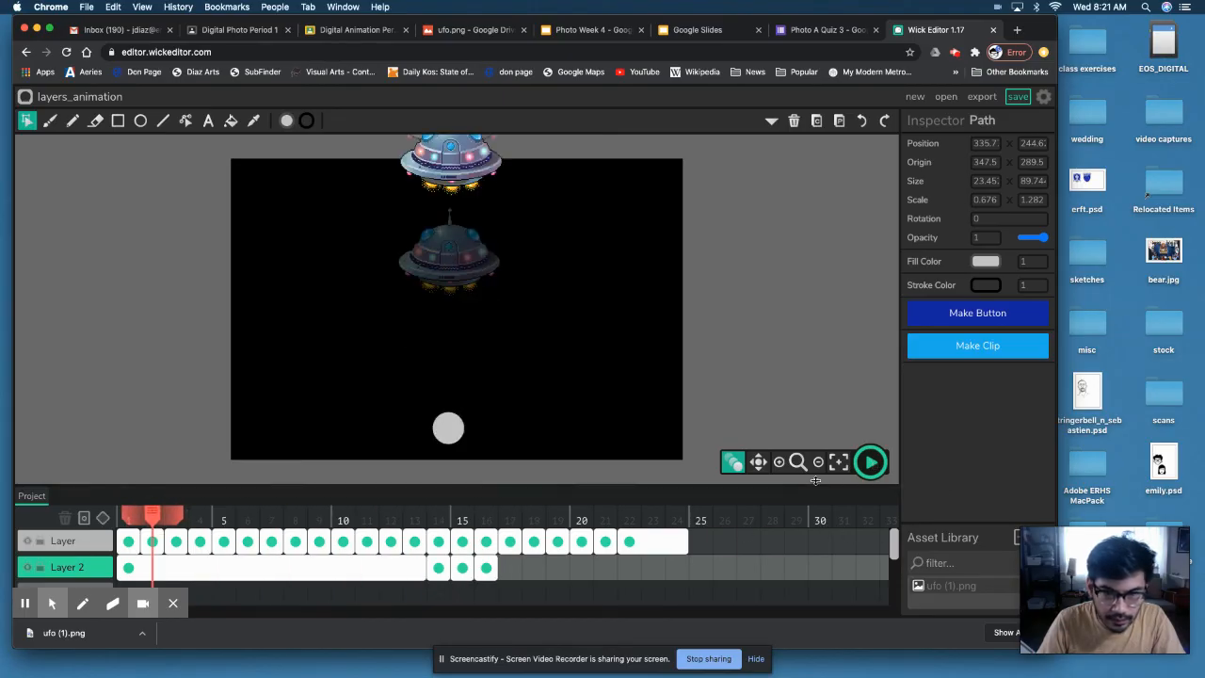
click(123, 518)
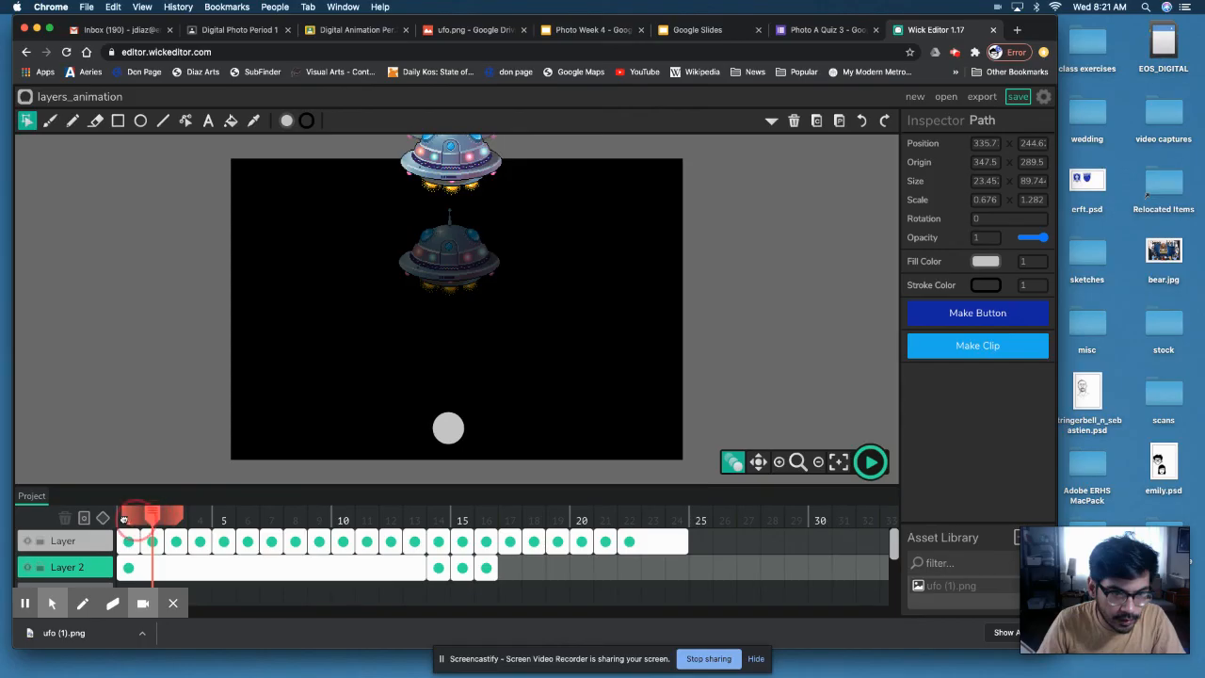
click(871, 465)
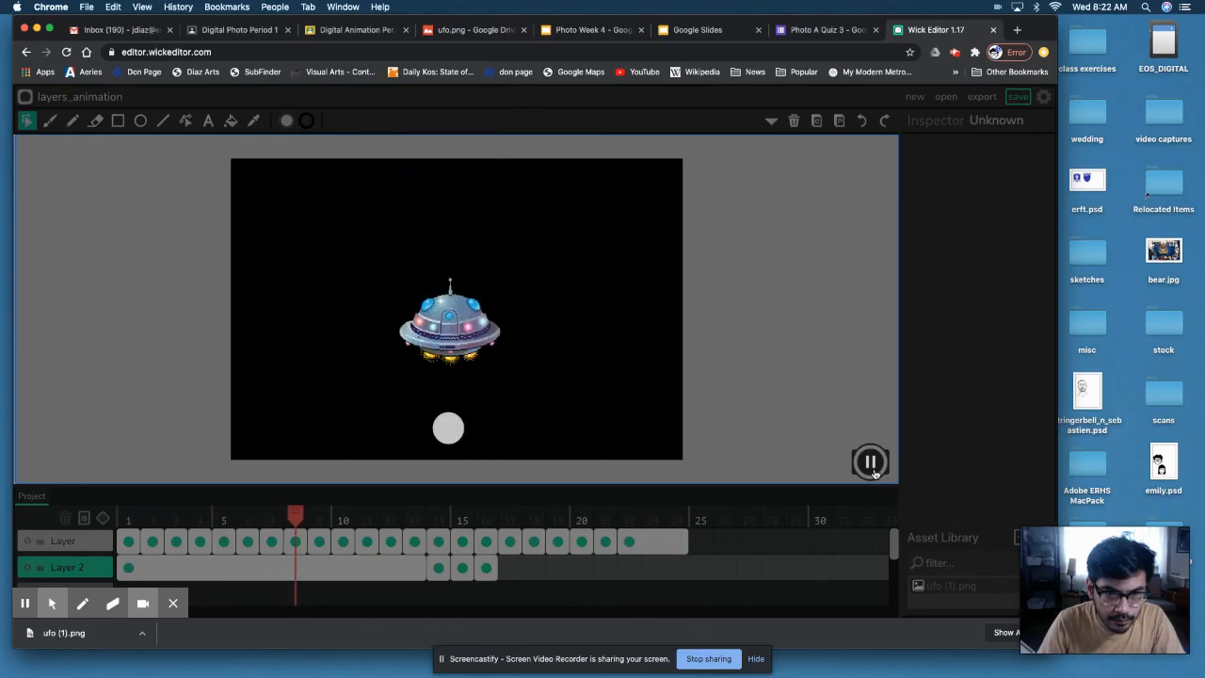
click(871, 463)
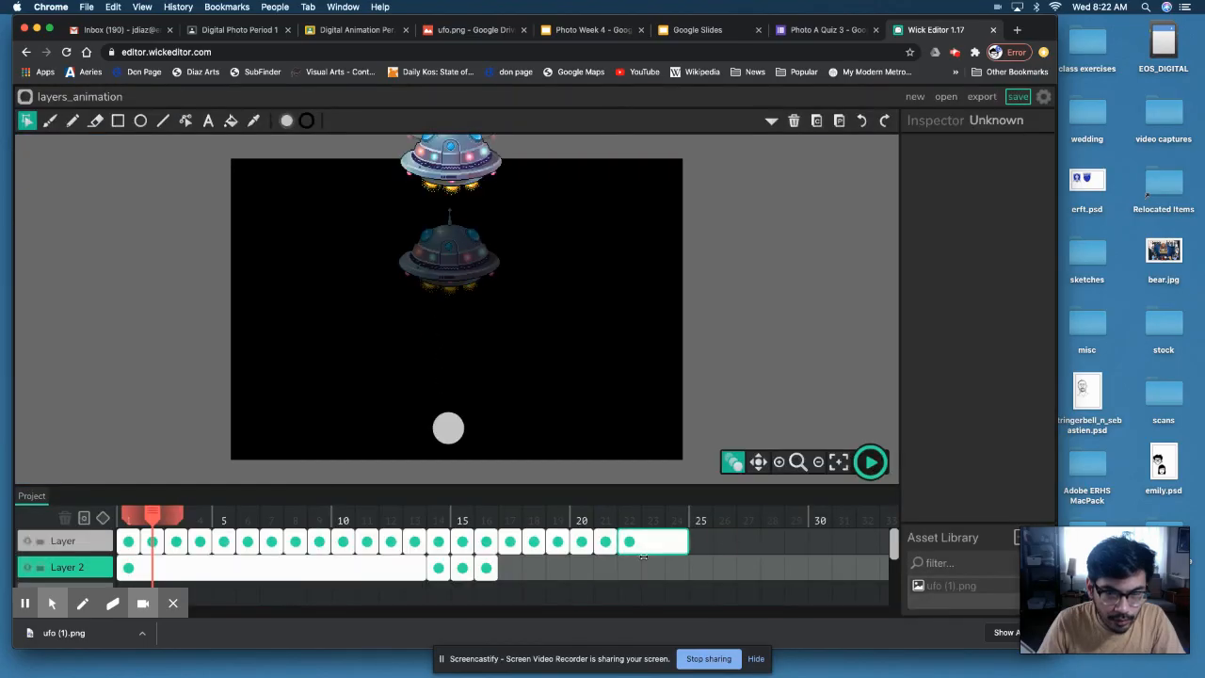
Shorten Layer 2's first frame to a length of 12 and shift its three following frames one frame earlier, to frames 13 to 15
click(414, 567)
drag(414, 566, 401, 567)
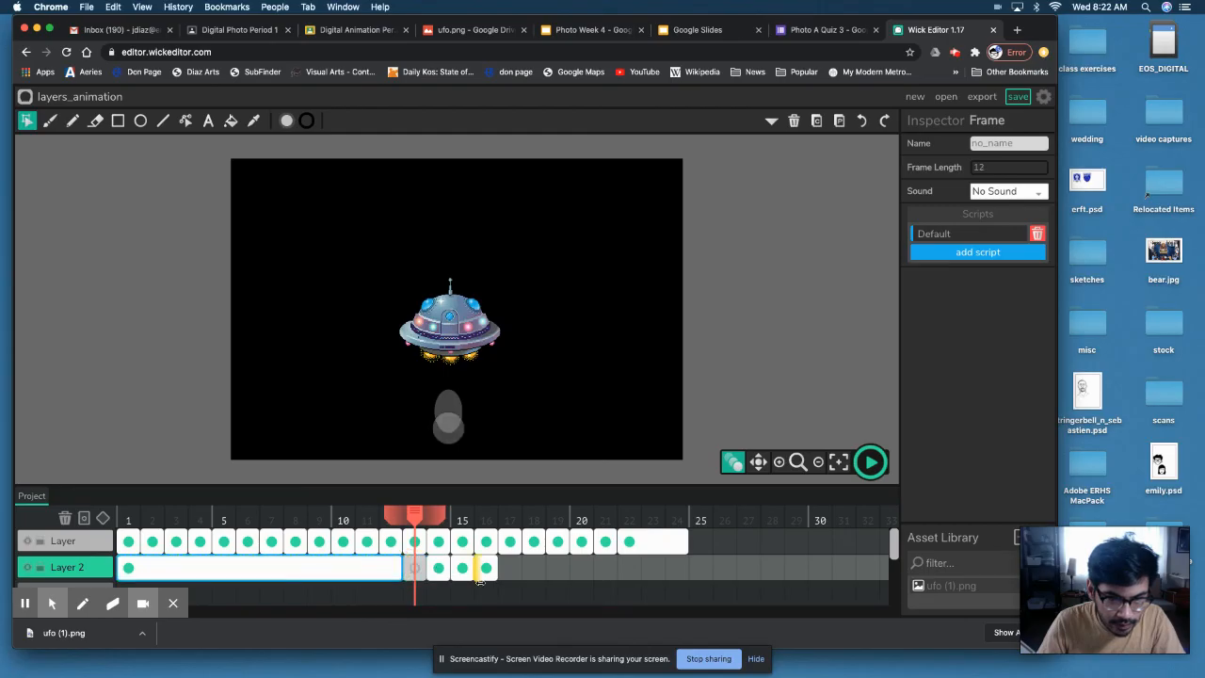
click(486, 589)
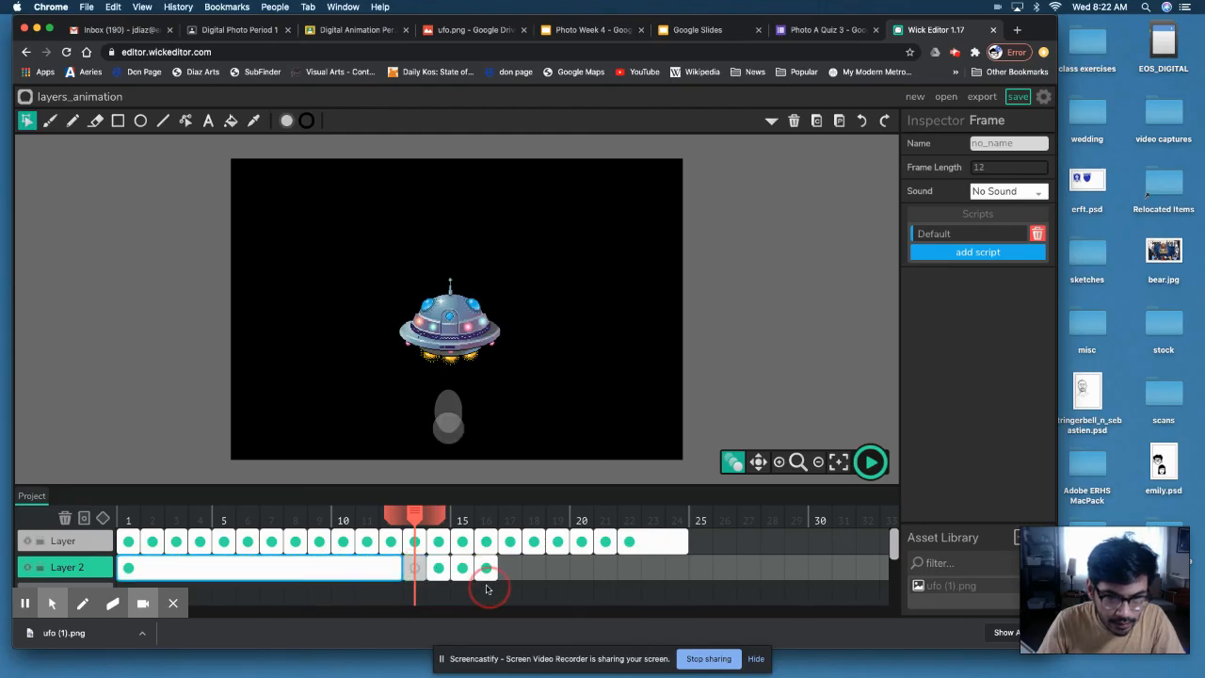
drag(486, 589, 481, 567)
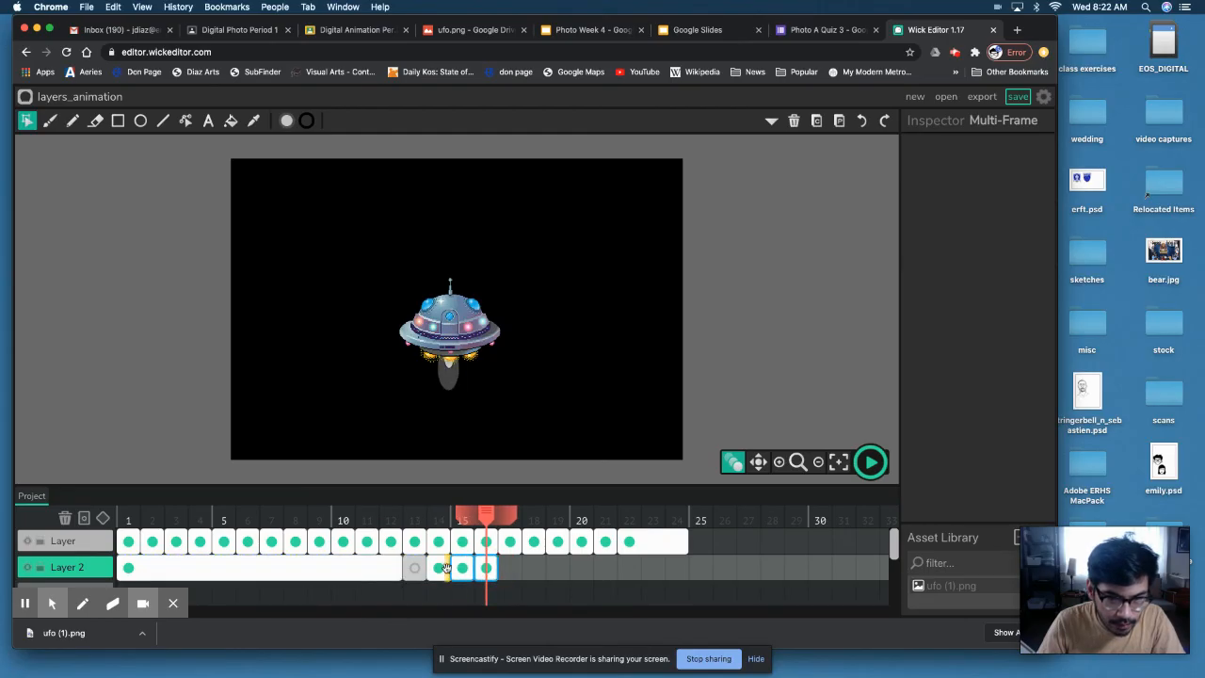
shift+click(441, 567)
drag(484, 568, 462, 568)
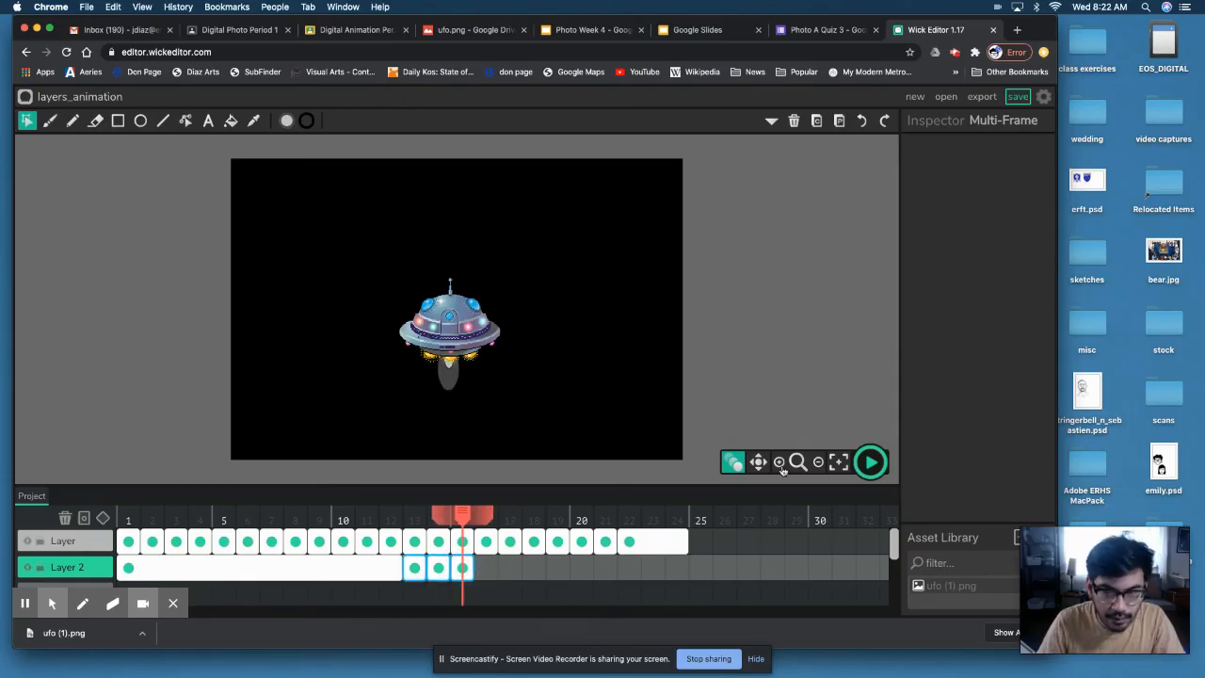
Preview the retimed animation and return the playhead to frame 1
click(870, 462)
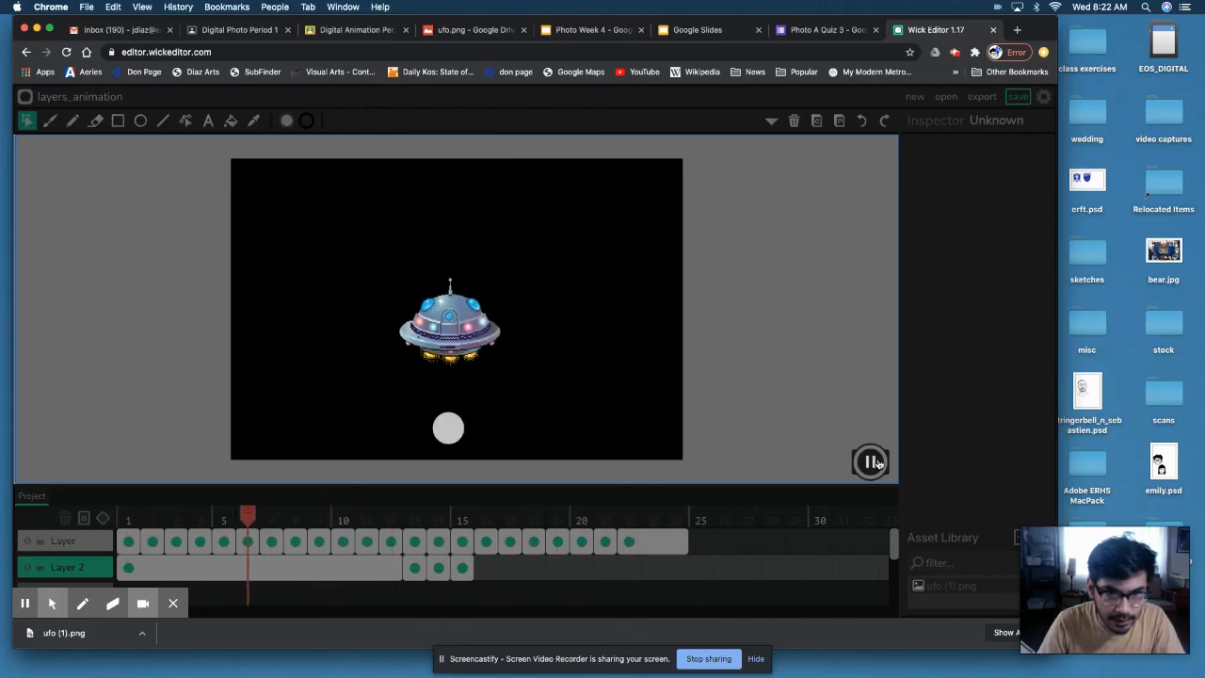
click(871, 462)
drag(439, 514, 83, 517)
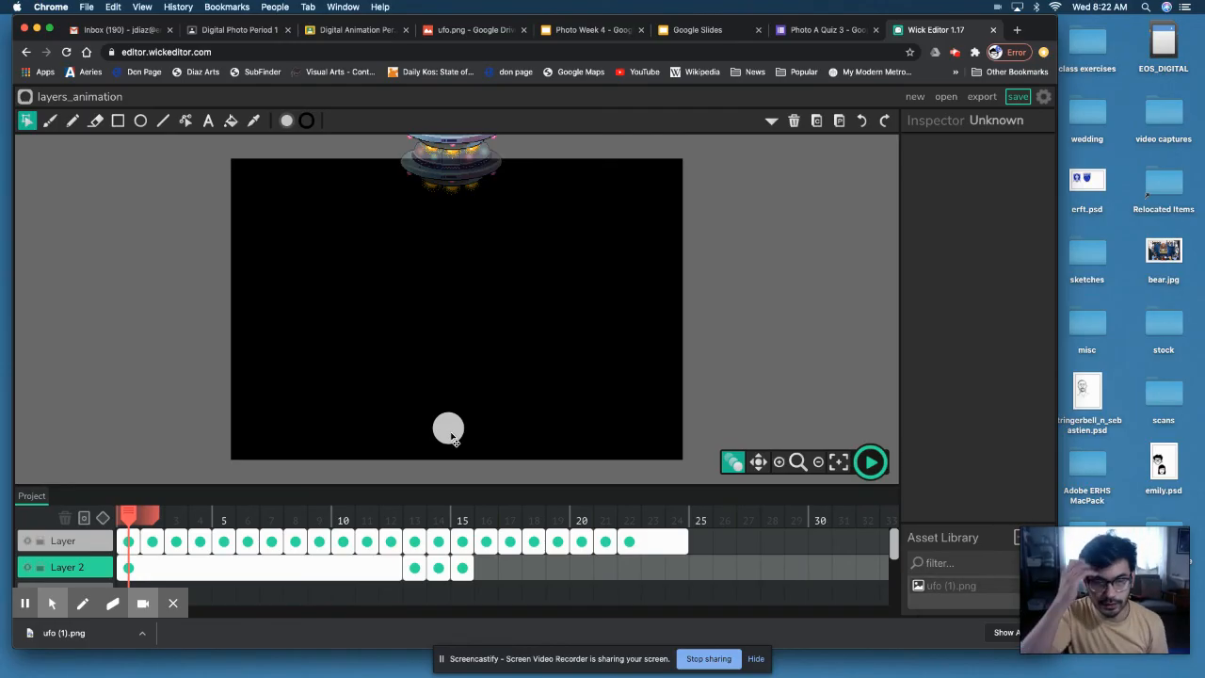
Save the project and export it as an animated GIF named layers_animation
click(1017, 96)
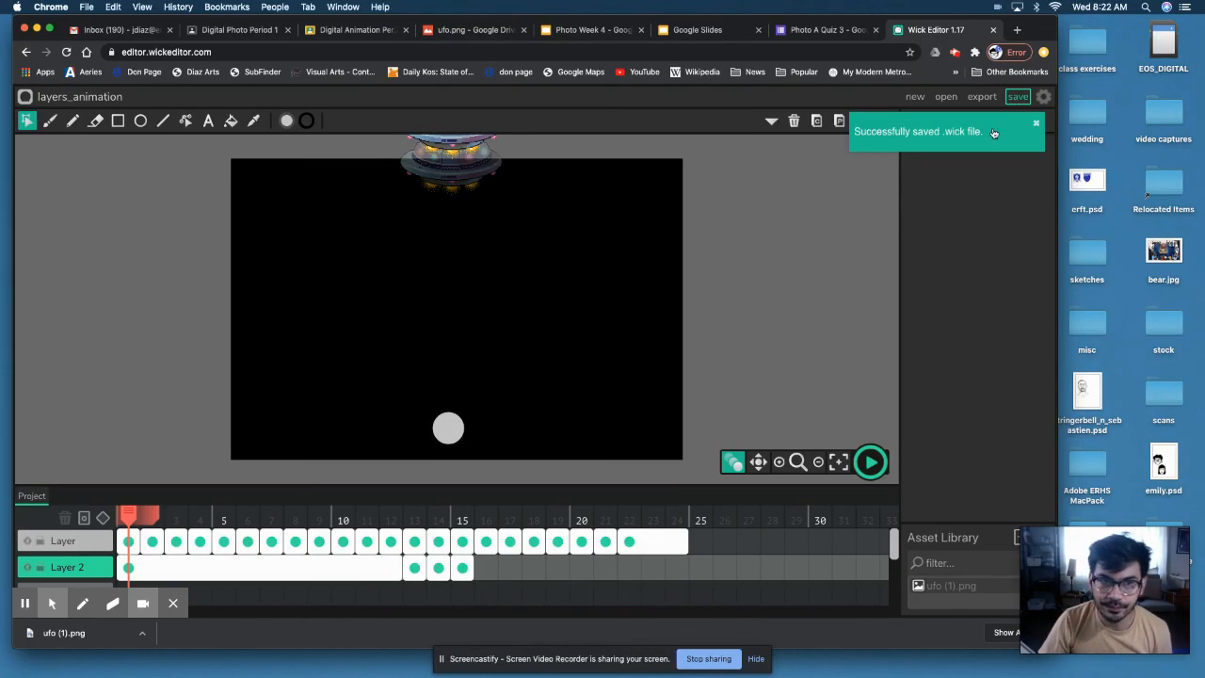
click(982, 97)
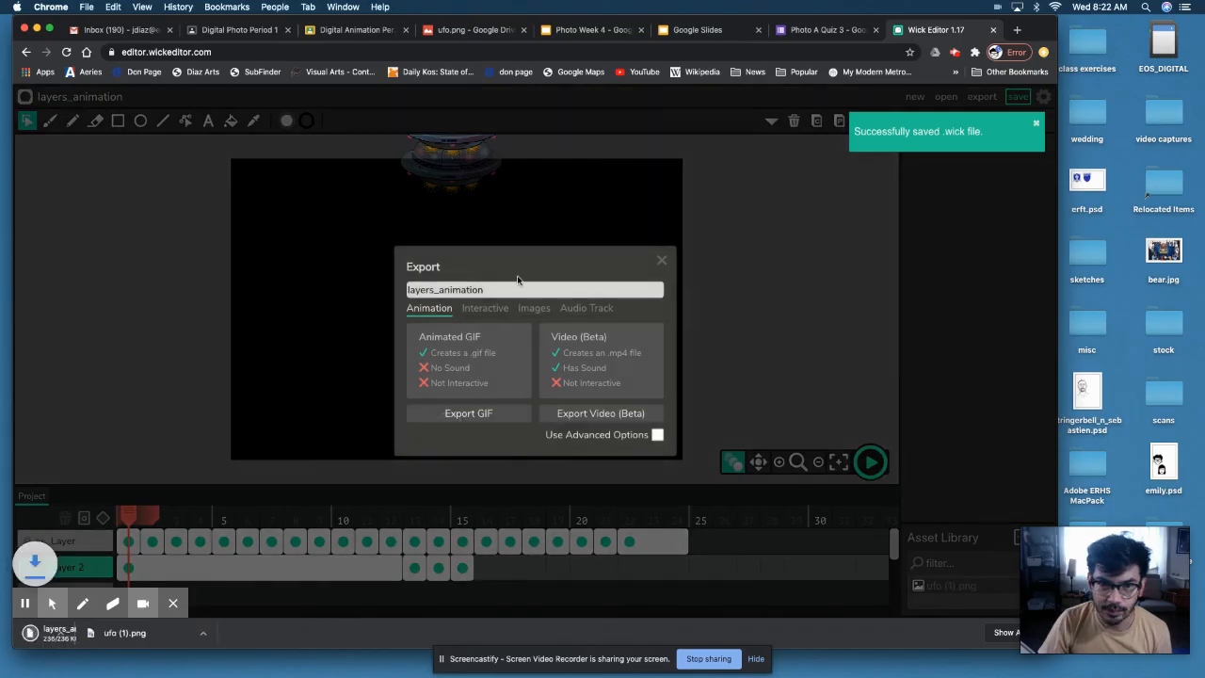
click(467, 416)
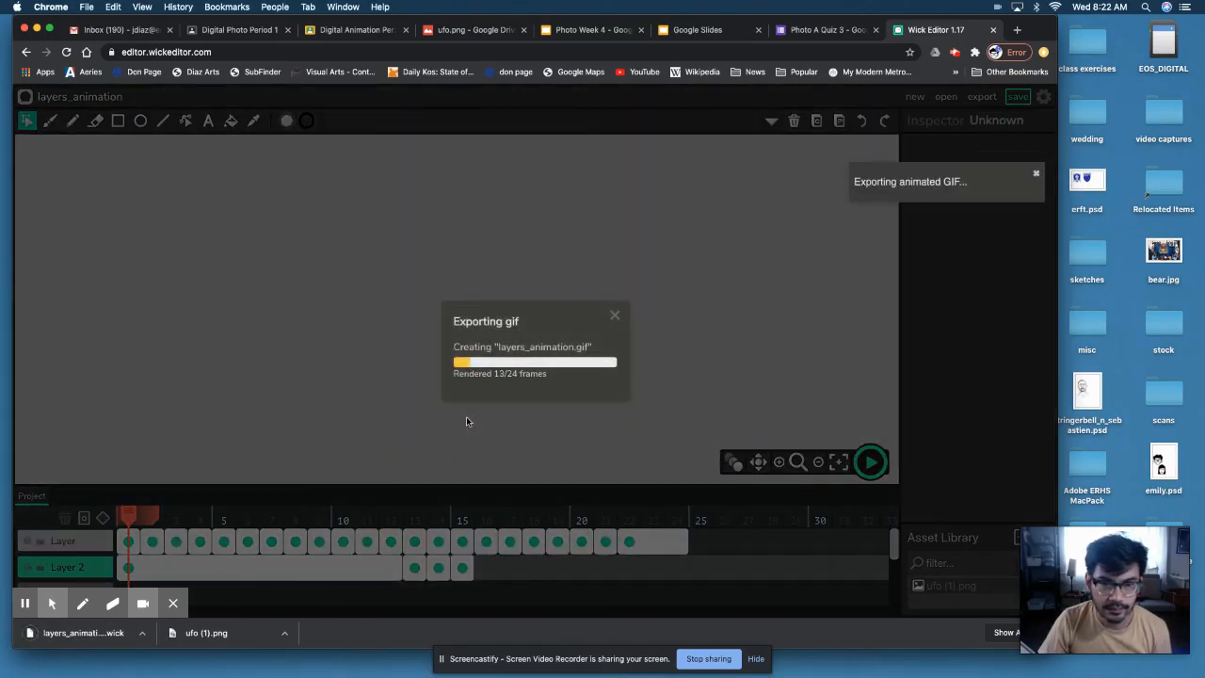